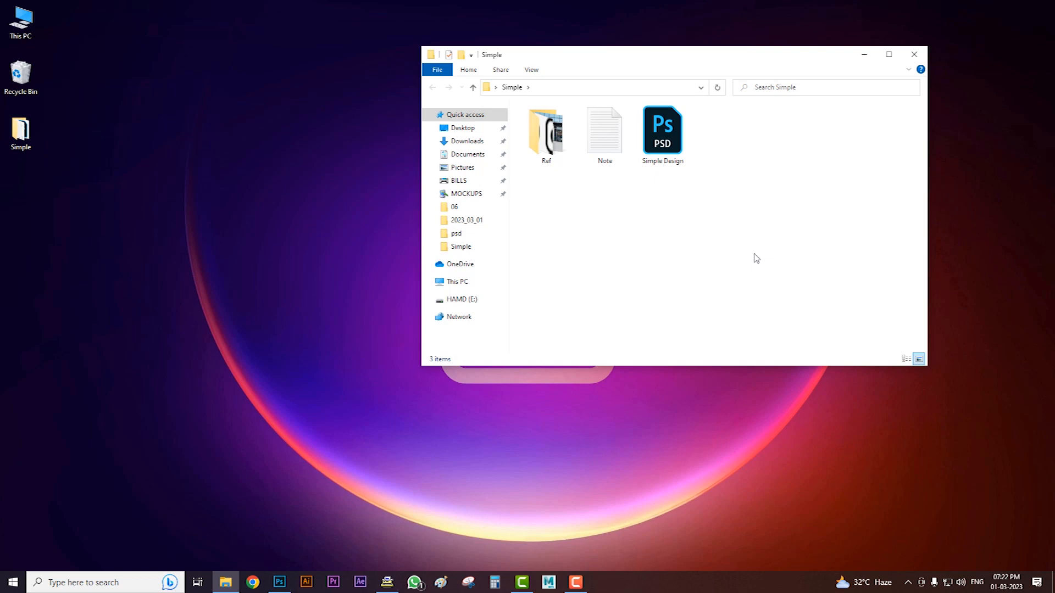
Open the Simple Design PSD from the Simple folder and show the margin guides on the canvas.
{"action": "double_click", "coordinate": [666, 148]}
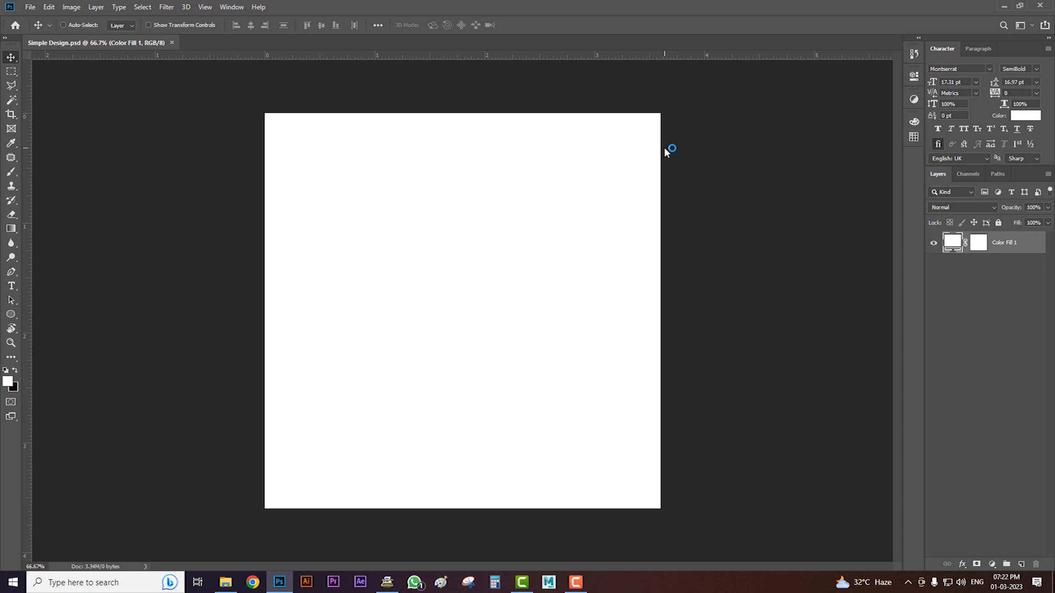
{"action": "key", "text": "ctrl+semicolon"}
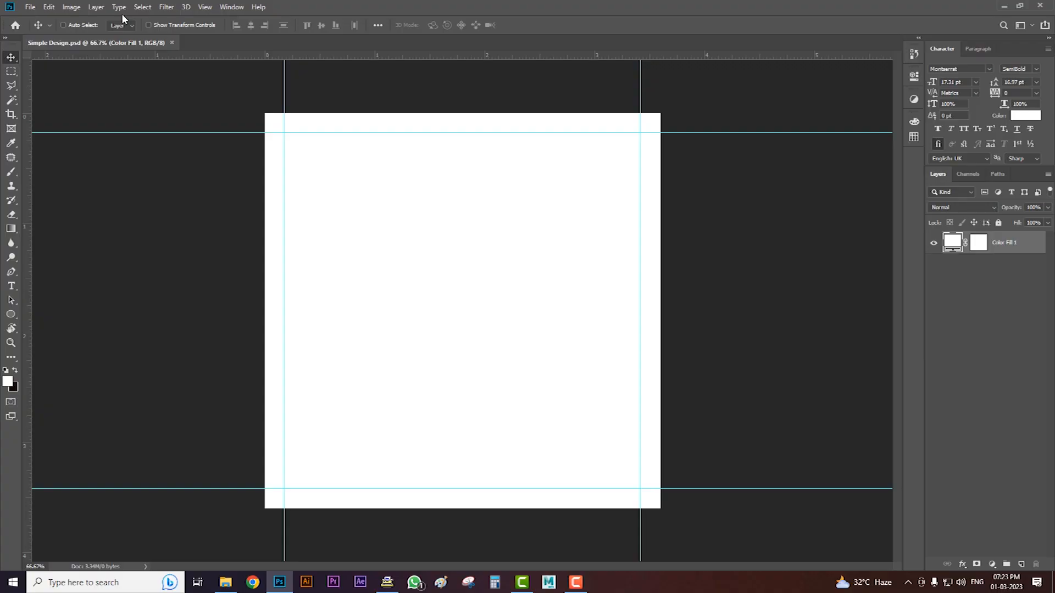
Copy all the text of the Note file in the Simple folder and paste it into the Photoshop design as a text layer.
{"action": "left_click", "coordinate": [226, 582]}
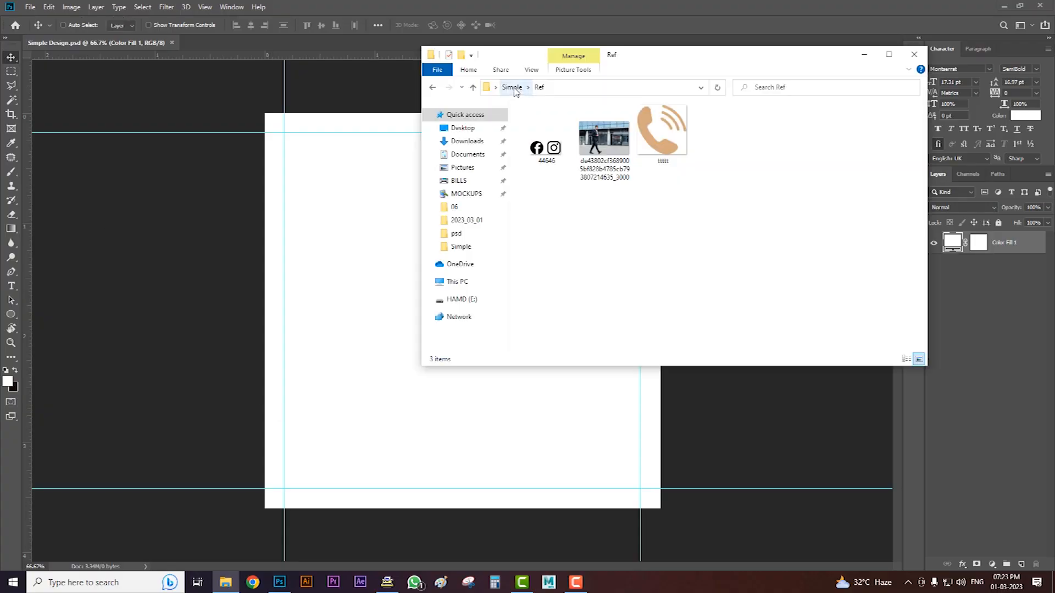
{"action": "left_click", "coordinate": [513, 88]}
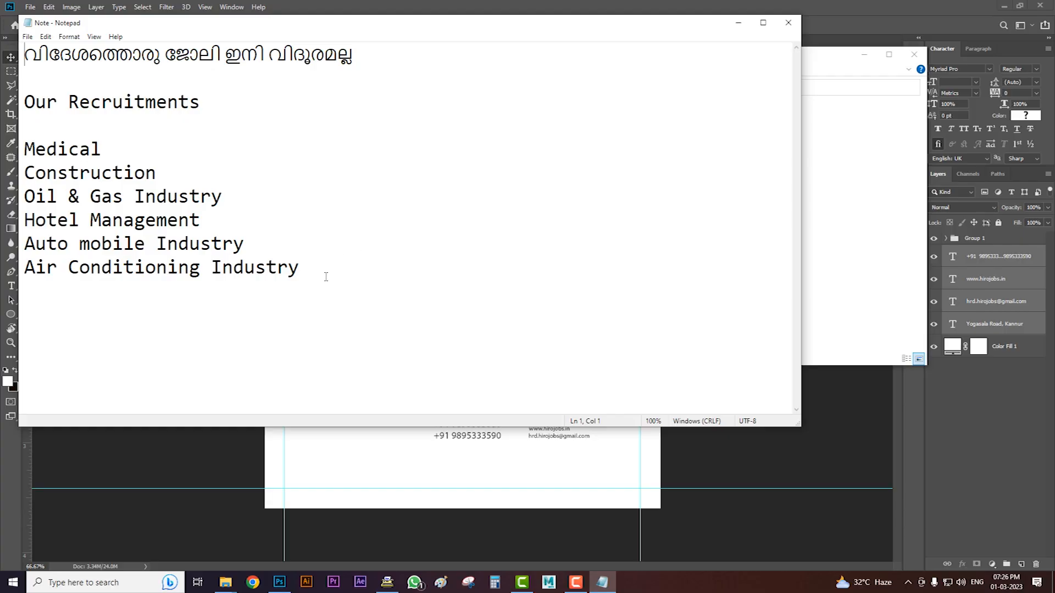
{"action": "left_click_drag", "start_coordinate": [324, 275], "coordinate": [50, 75]}
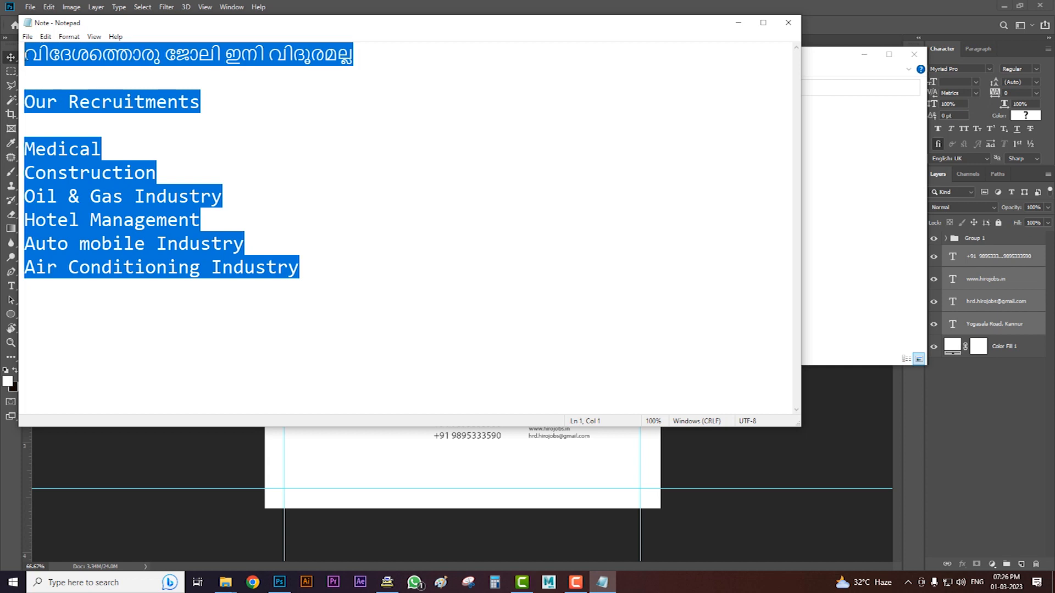
{"action": "left_click", "coordinate": [735, 27]}
{"action": "left_click", "coordinate": [864, 54]}
{"action": "key", "text": "ctrl+v"}
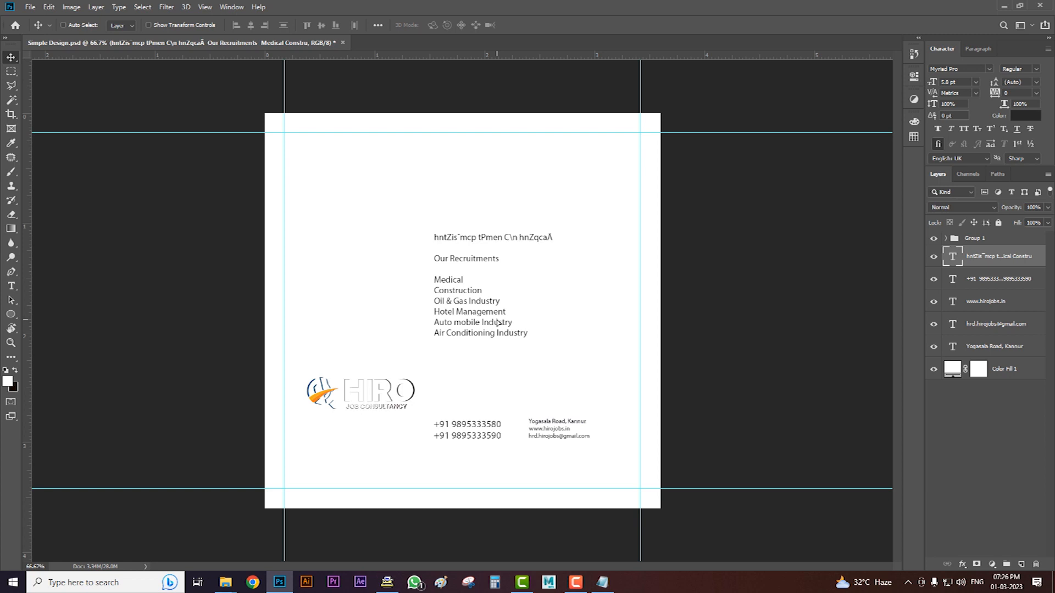
Move the logo group to the lower-left corner inside the margin guides and scale it down slightly.
{"action": "left_click", "coordinate": [973, 238]}
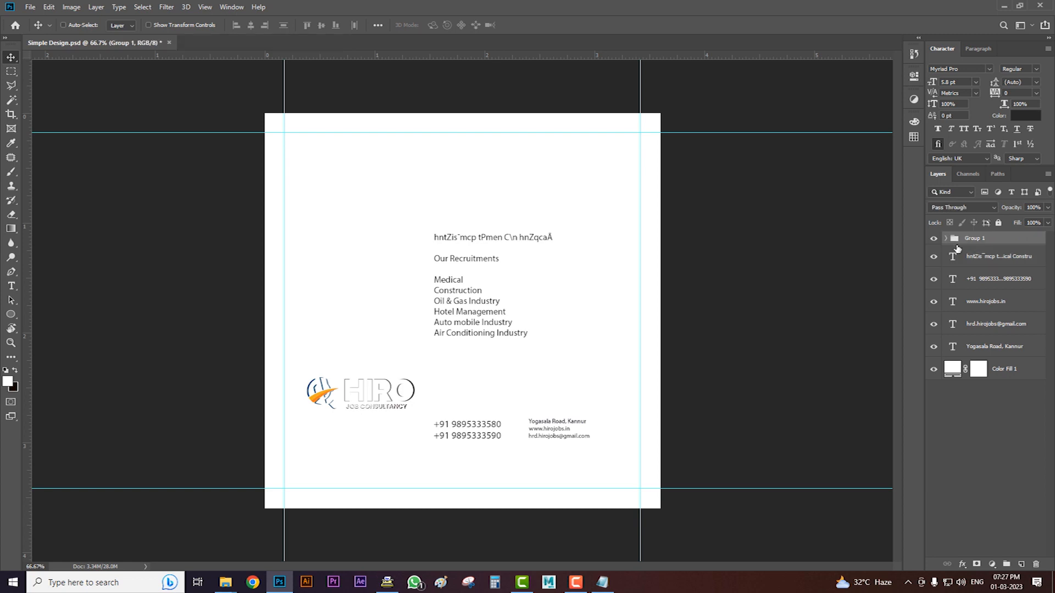
{"action": "left_click_drag", "start_coordinate": [388, 385], "coordinate": [385, 373]}
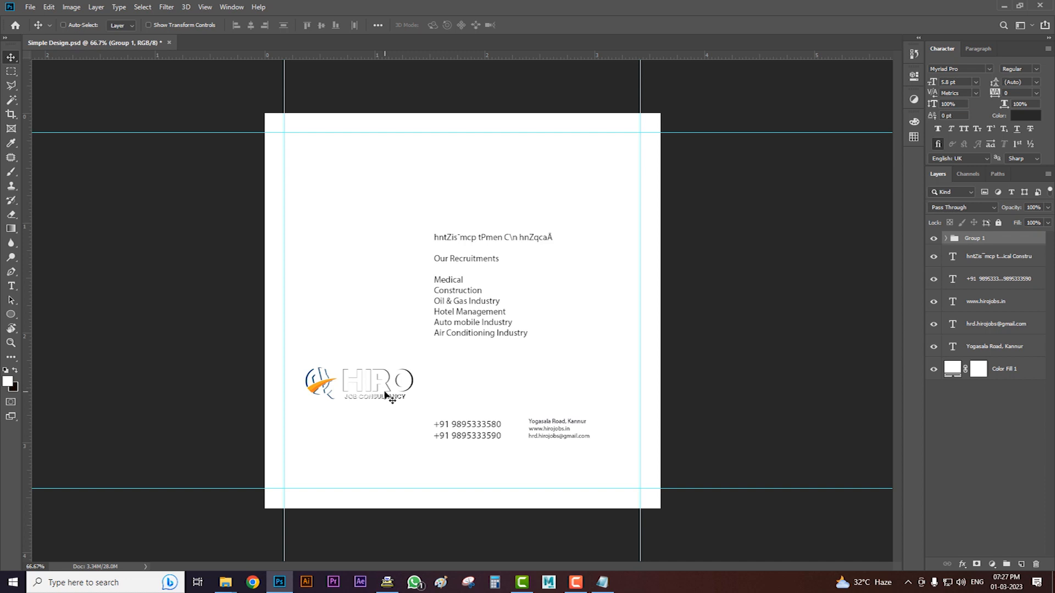
{"action": "scroll", "coordinate": [388, 406], "scroll_direction": "up", "scroll_amount": 2}
{"action": "left_click_drag", "start_coordinate": [388, 406], "coordinate": [331, 516]}
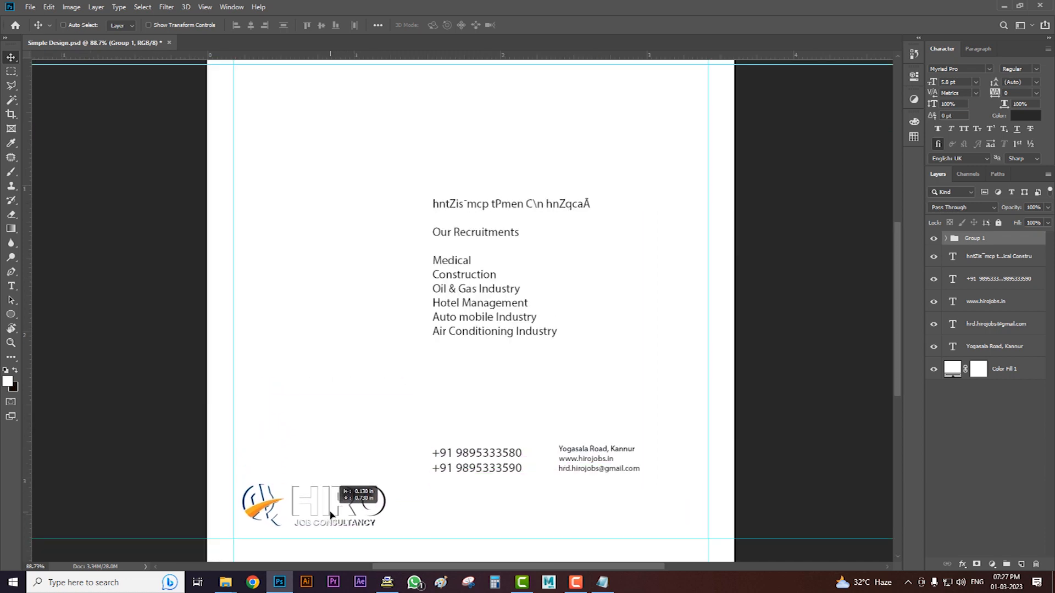
{"action": "key", "text": "ctrl+t"}
{"action": "left_click_drag", "start_coordinate": [385, 484], "coordinate": [373, 488]}
{"action": "key", "text": "Return"}
Place the phone numbers beside the logo and the address, website and e-mail lines to the right of them.
{"action": "left_click", "coordinate": [983, 284]}
{"action": "left_click_drag", "start_coordinate": [493, 460], "coordinate": [494, 520]}
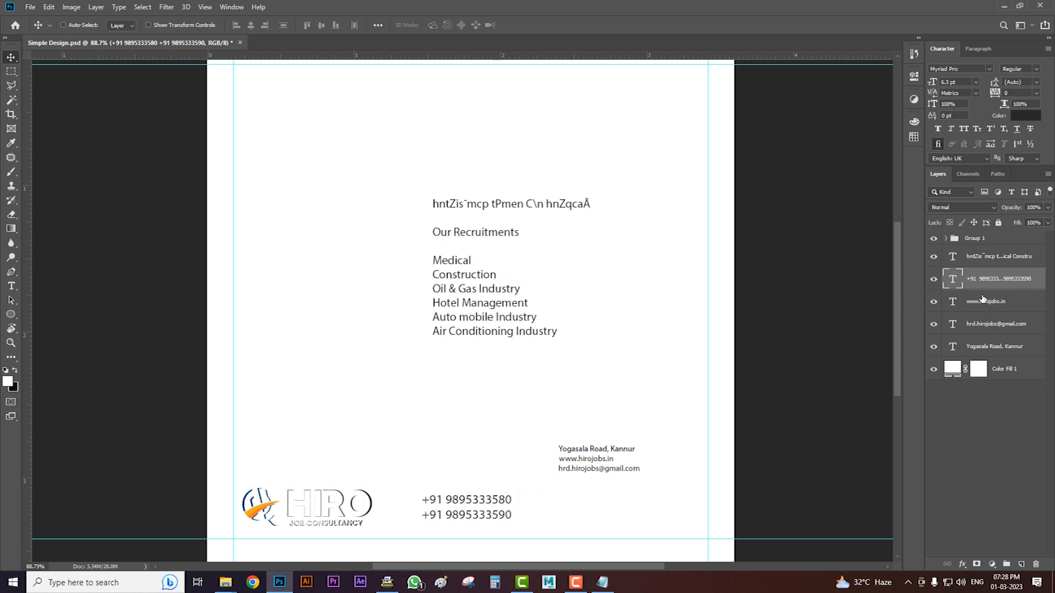
{"action": "left_click", "coordinate": [970, 311]}
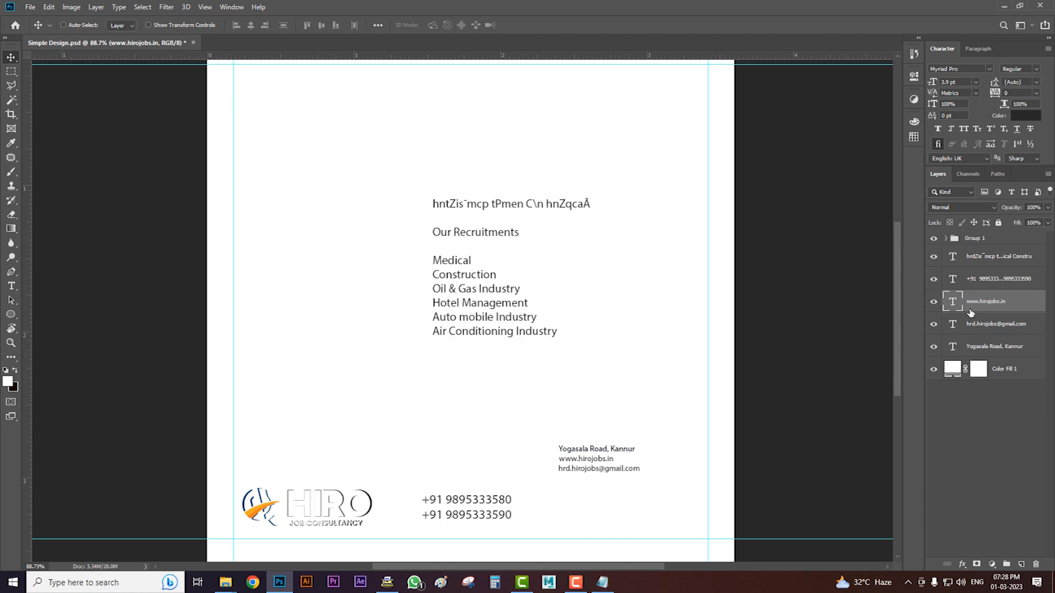
{"action": "left_click", "coordinate": [978, 350], "text": "shift"}
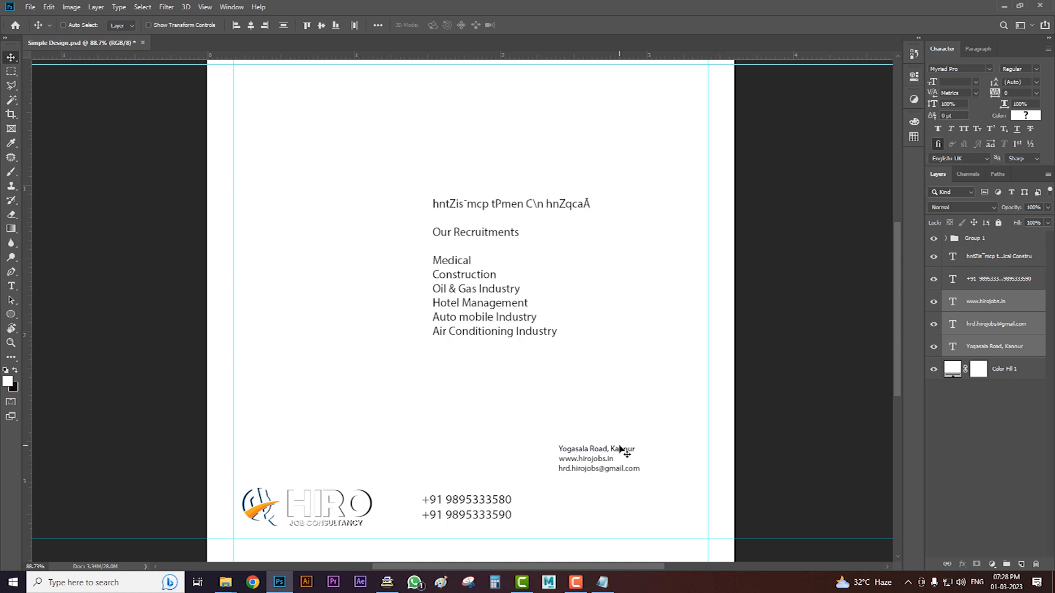
{"action": "left_click_drag", "start_coordinate": [587, 465], "coordinate": [584, 513]}
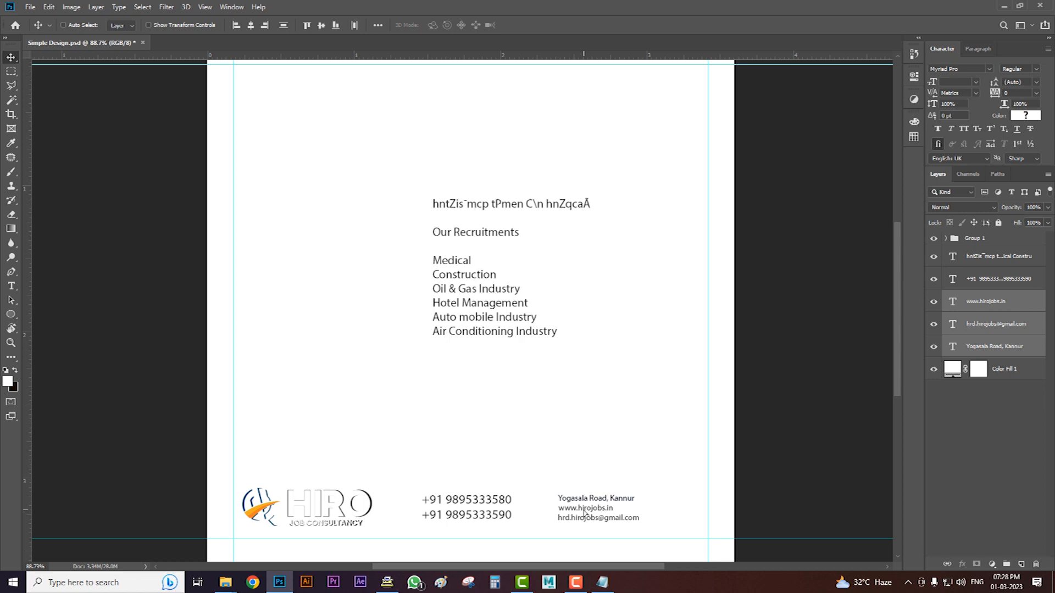
Move the logo group below the pasted text layer, group it with the contact text layers, and name the group Footer.
{"action": "left_click", "coordinate": [989, 279]}
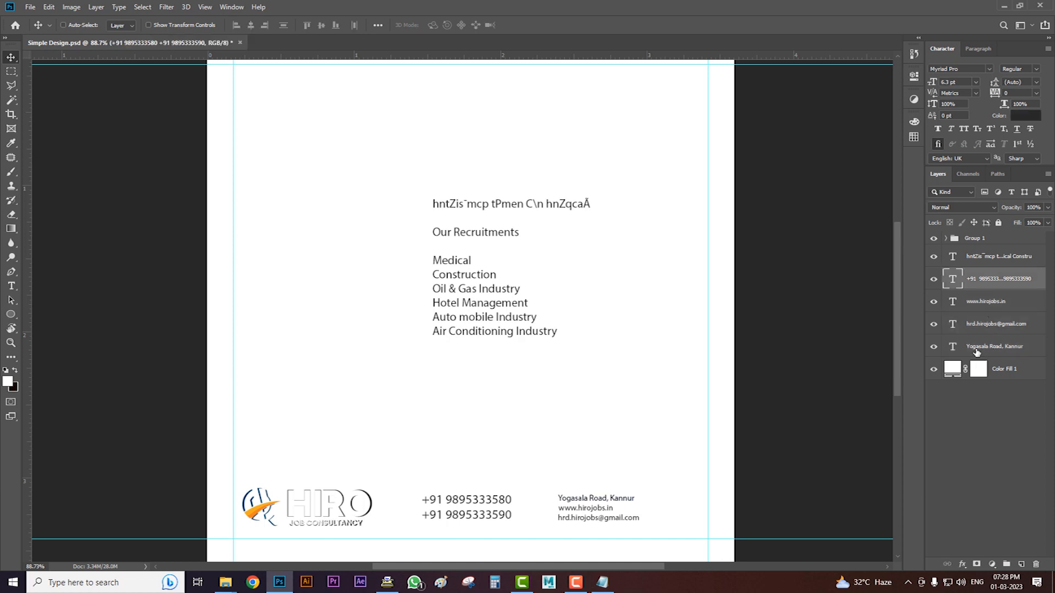
{"action": "left_click", "coordinate": [973, 241]}
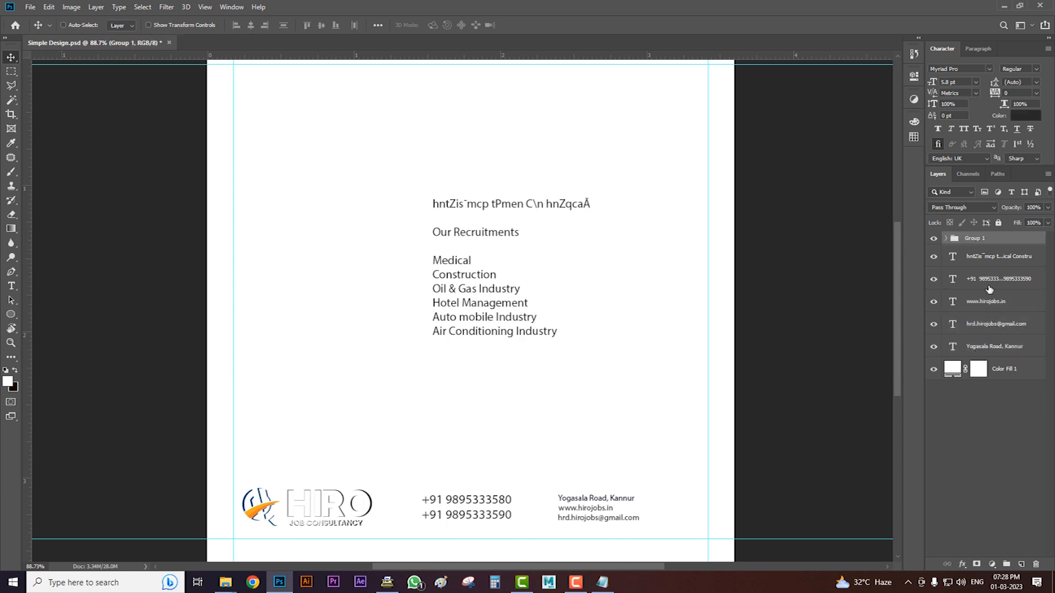
{"action": "left_click_drag", "start_coordinate": [990, 243], "coordinate": [993, 260]}
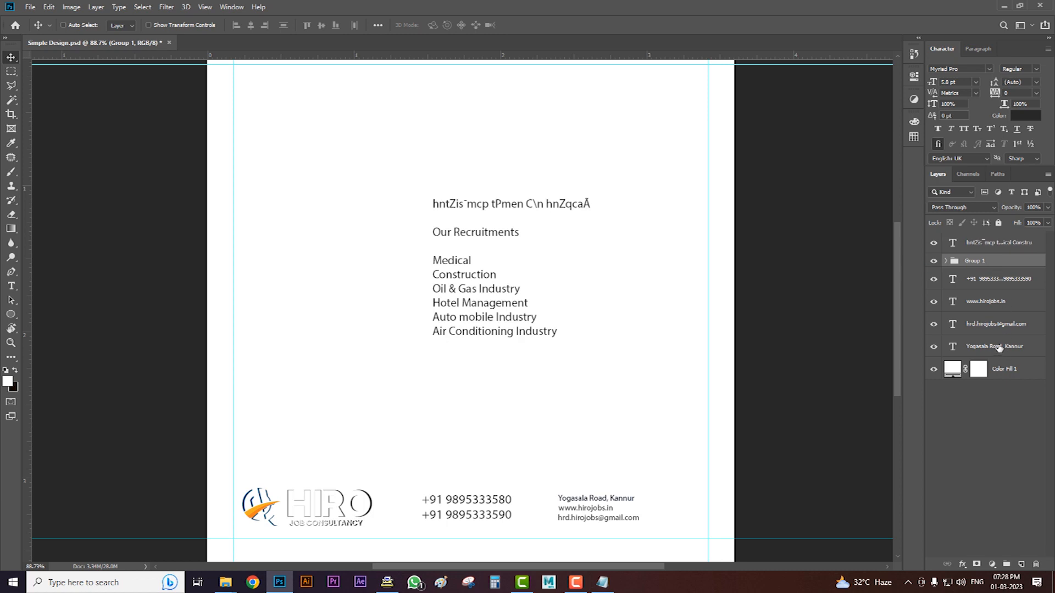
{"action": "left_click", "coordinate": [999, 347], "text": "shift"}
{"action": "key", "text": "ctrl+g"}
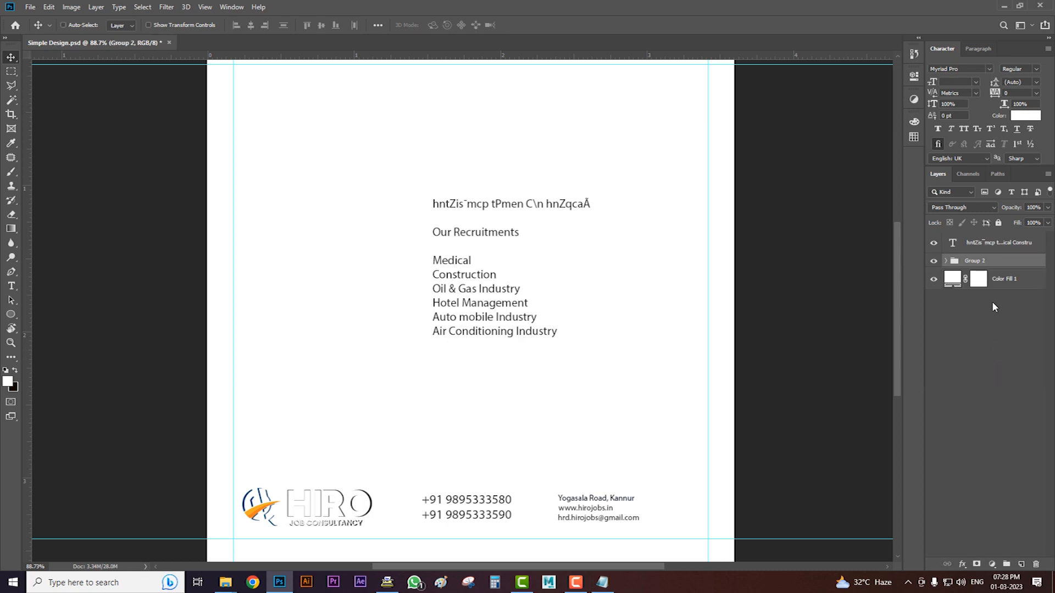
{"action": "double_click", "coordinate": [973, 261]}
{"action": "type", "text": "Footer"}
{"action": "key", "text": "Return"}
{"action": "left_click", "coordinate": [934, 262]}
{"action": "left_click", "coordinate": [934, 261]}
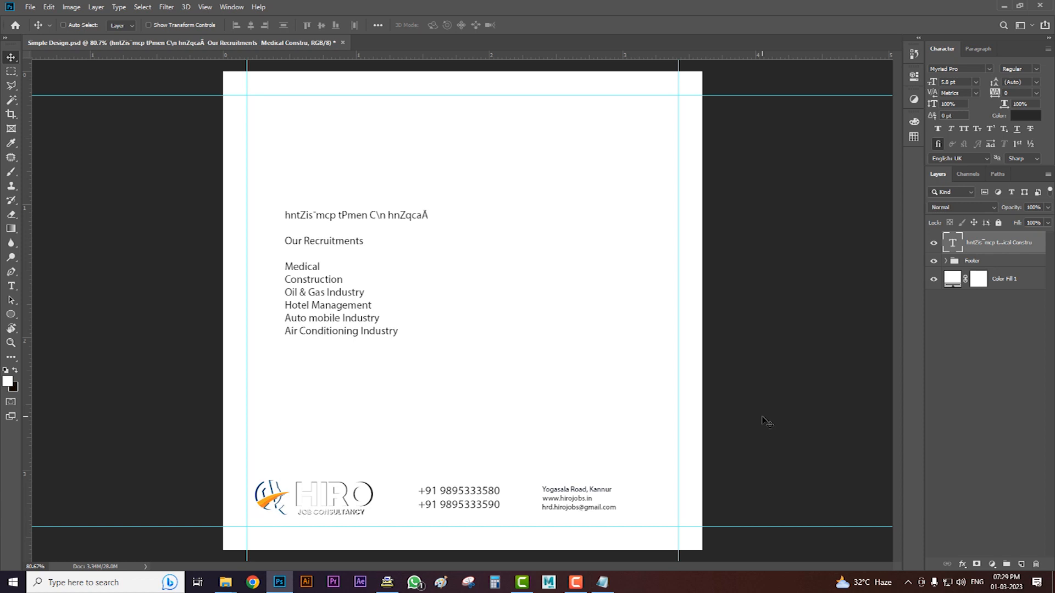
Draw a rounded rectangle about 736 by 100 px over the contact details and place its layer below the Footer group.
{"action": "left_click", "coordinate": [10, 314]}
{"action": "left_click", "coordinate": [47, 326]}
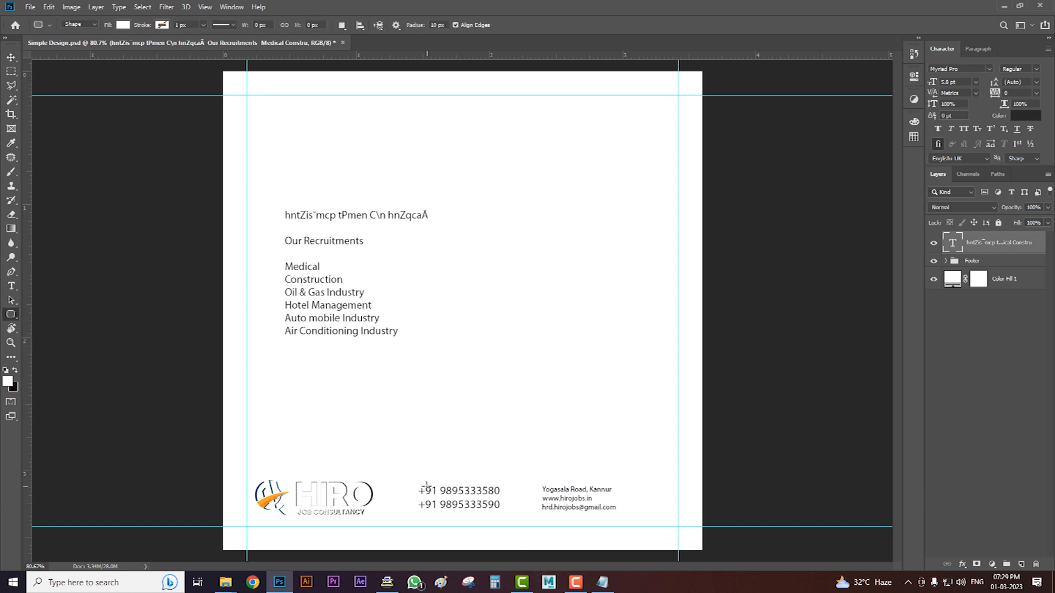
{"action": "left_click_drag", "start_coordinate": [408, 476], "coordinate": [736, 524]}
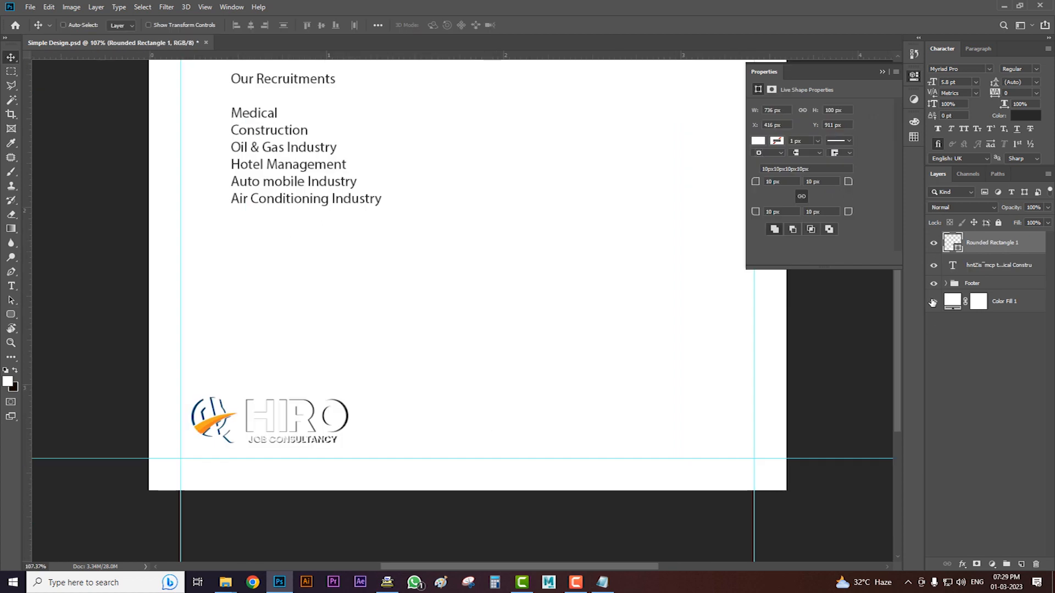
{"action": "left_click_drag", "start_coordinate": [986, 247], "coordinate": [977, 291]}
Fill the rounded rectangle with red 933232 and increase its corner radius to 50 px.
{"action": "double_click", "coordinate": [954, 279]}
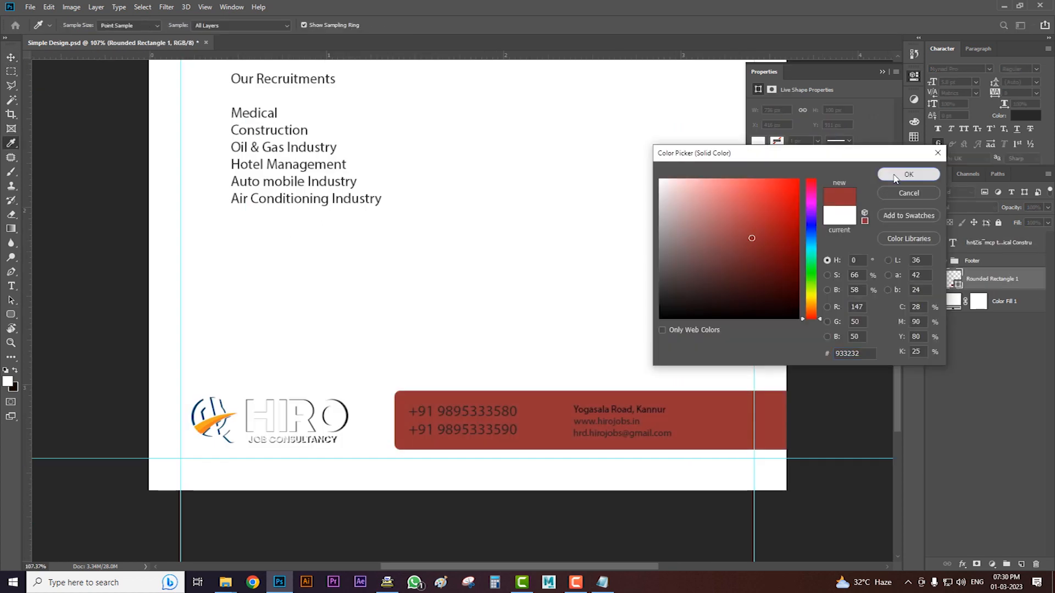
{"action": "left_click", "coordinate": [907, 174]}
{"action": "left_click_drag", "start_coordinate": [766, 397], "coordinate": [744, 423]}
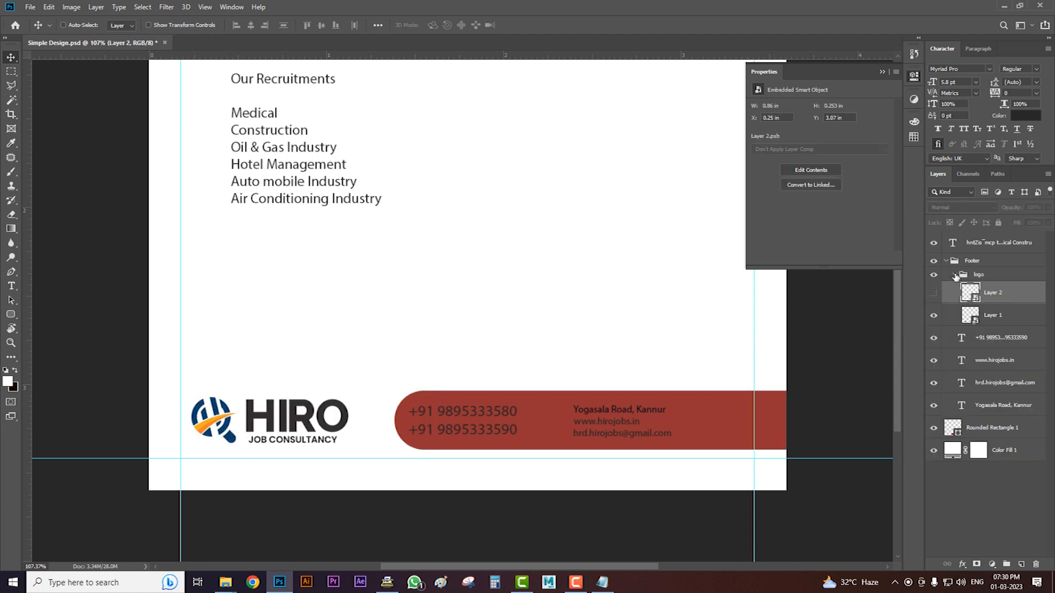
Recolour the rounded rectangle with the logo's navy blue, 0f3f67.
{"action": "left_click", "coordinate": [954, 275]}
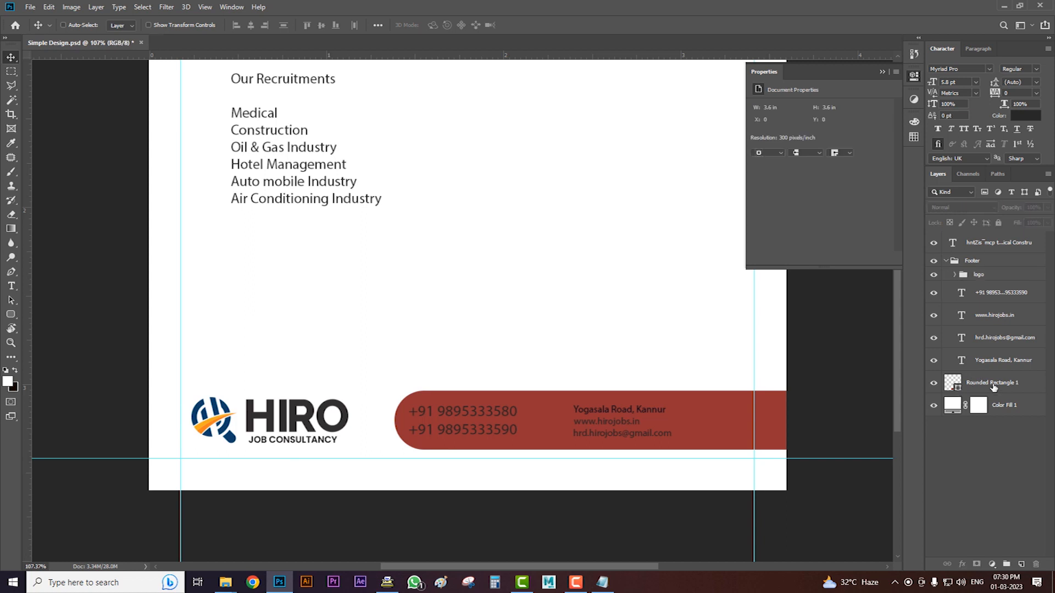
{"action": "left_click", "coordinate": [972, 389]}
{"action": "double_click", "coordinate": [957, 391]}
{"action": "left_click", "coordinate": [228, 400]}
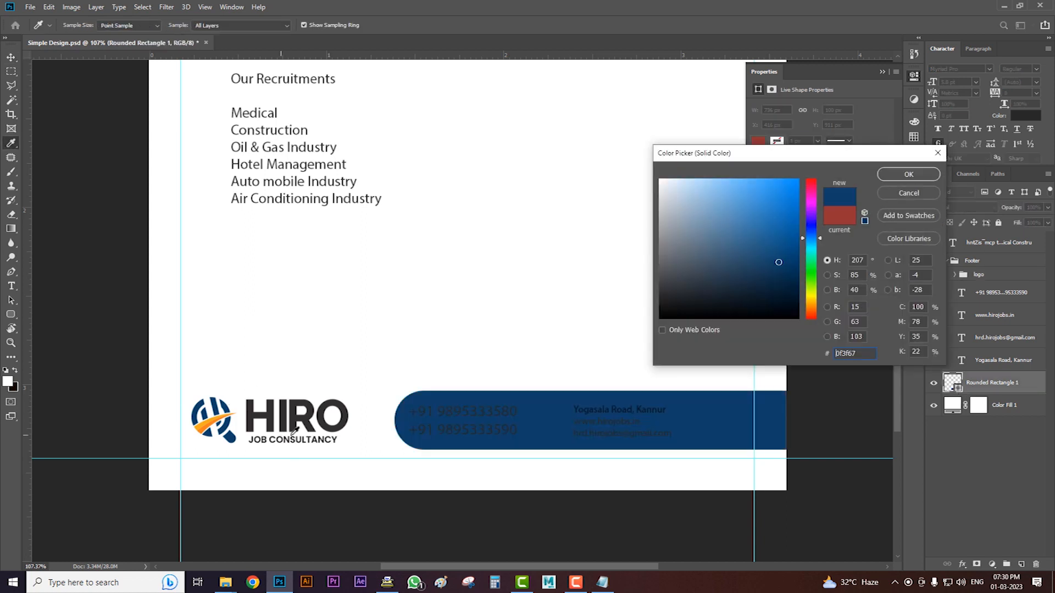
Set the text colour of the phone, website, e-mail and address layers to white, ffffff.
{"action": "left_click", "coordinate": [977, 301]}
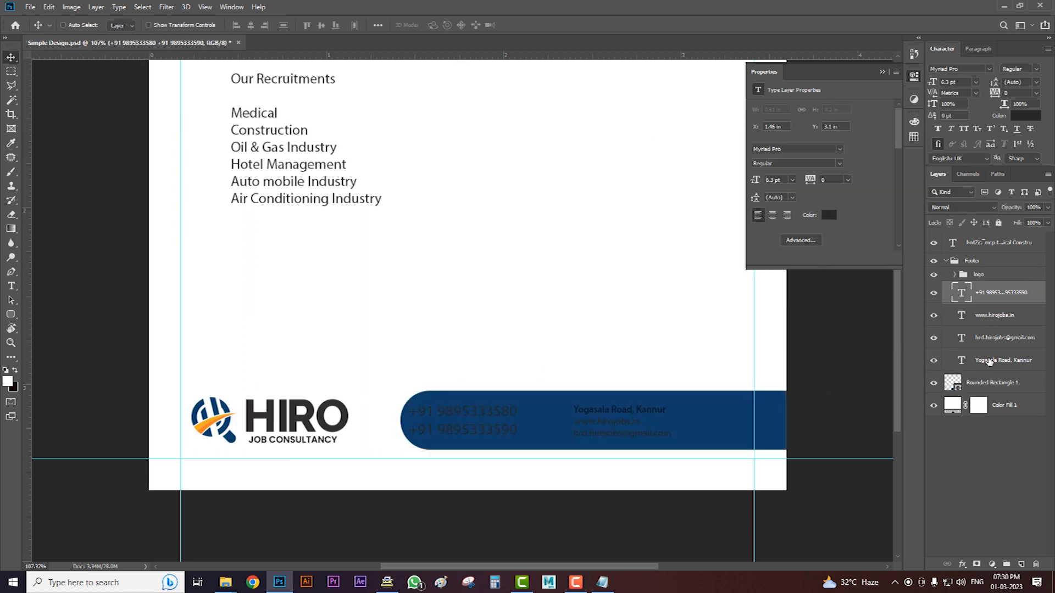
{"action": "left_click", "coordinate": [988, 361], "text": "shift"}
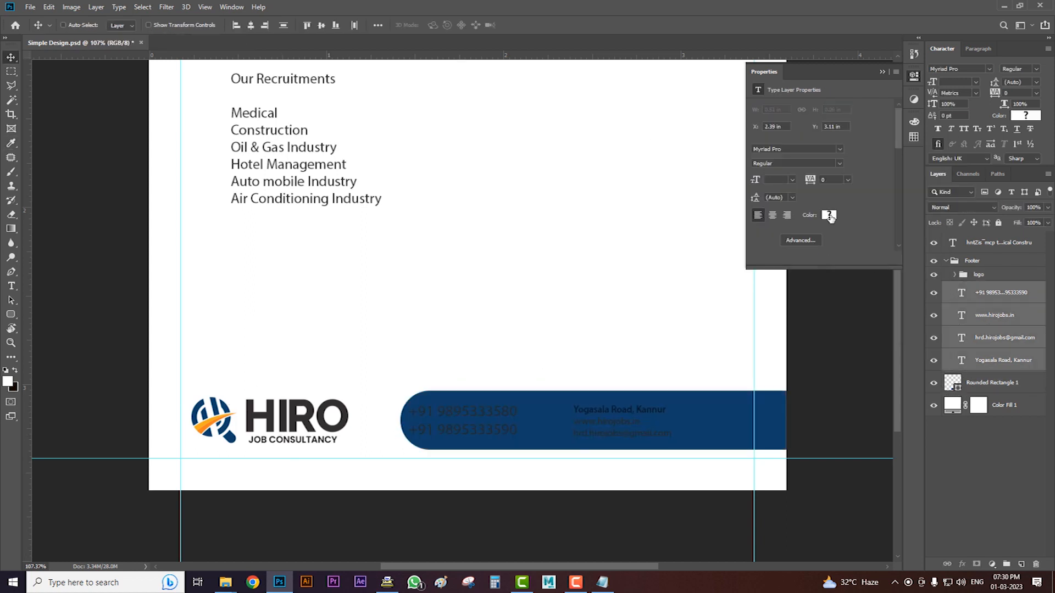
{"action": "left_click", "coordinate": [830, 215]}
{"action": "left_click", "coordinate": [562, 203]}
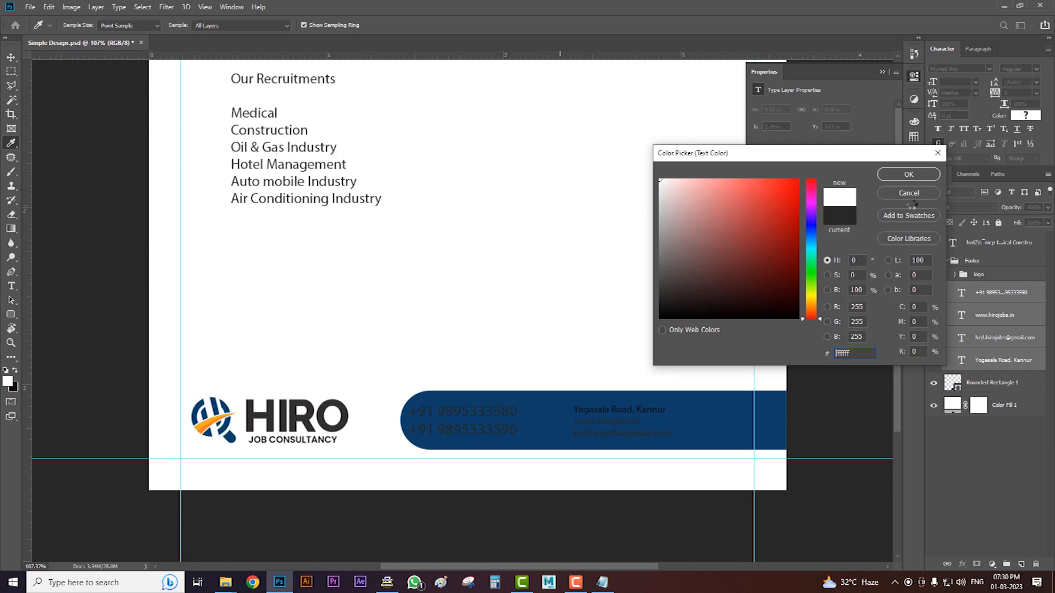
{"action": "left_click", "coordinate": [909, 175]}
{"action": "key", "text": "v"}
Shift the four white contact text layers slightly right and up within the blue bar.
{"action": "left_click_drag", "start_coordinate": [583, 422], "coordinate": [595, 422]}
{"action": "key", "text": "Right"}
{"action": "key", "text": "Right"}
{"action": "key", "text": "Right"}
{"action": "key", "text": "Right"}
{"action": "key", "text": "Right"}
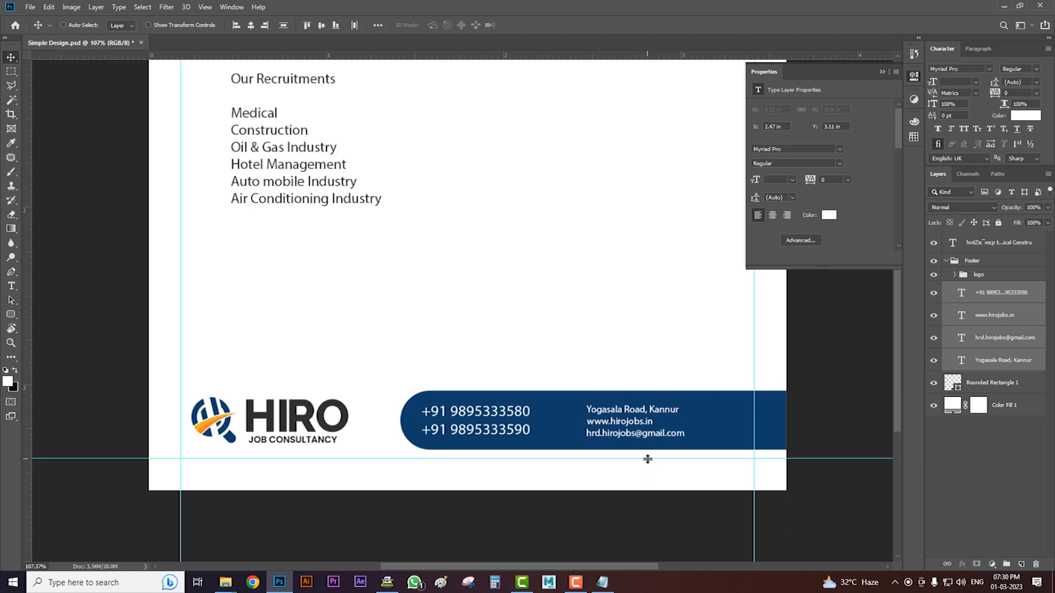
{"action": "key", "text": "Up"}
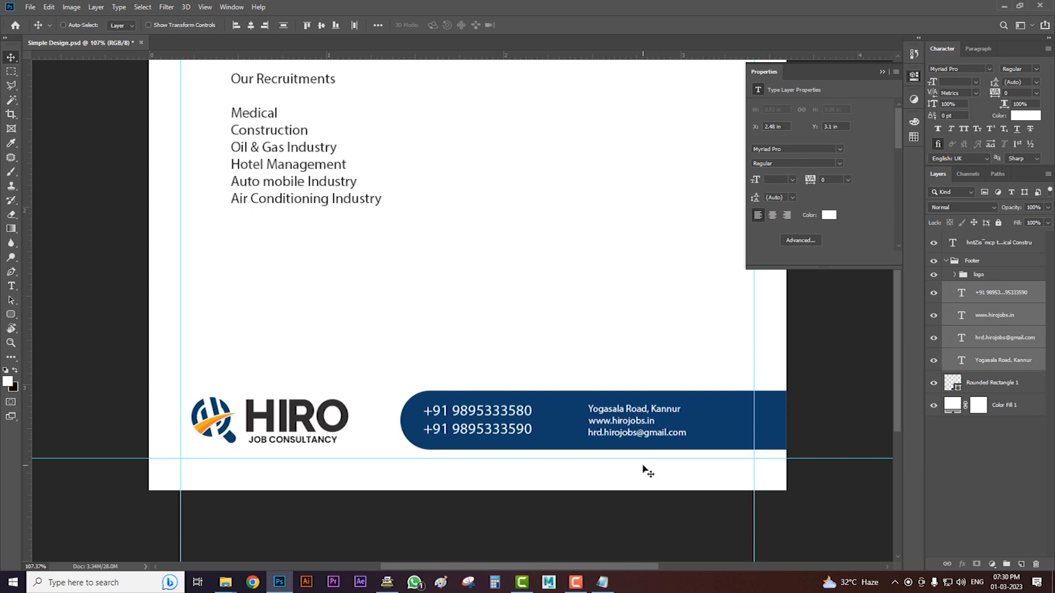
Nudge the logo group slightly right and up from the left margin guide.
{"action": "left_click", "coordinate": [973, 275]}
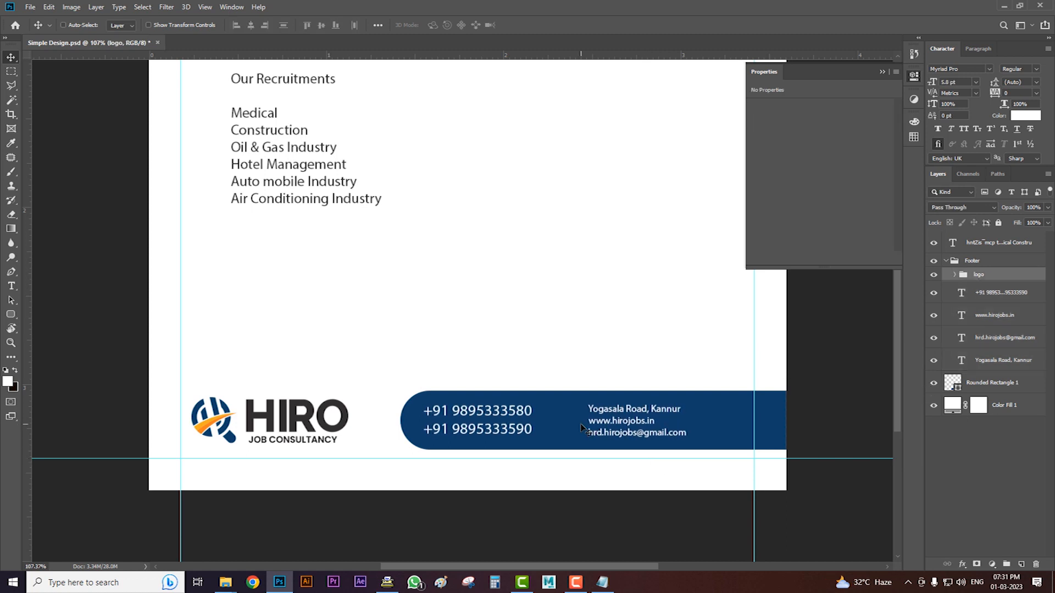
{"action": "key", "text": "Right"}
{"action": "key", "text": "Right"}
{"action": "key", "text": "Right"}
{"action": "key", "text": "Right"}
{"action": "key", "text": "Right"}
{"action": "key", "text": "Right"}
{"action": "key", "text": "Right"}
{"action": "key", "text": "Right"}
{"action": "key", "text": "Right"}
{"action": "key", "text": "Right"}
{"action": "key", "text": "Up"}
{"action": "key", "text": "Up"}
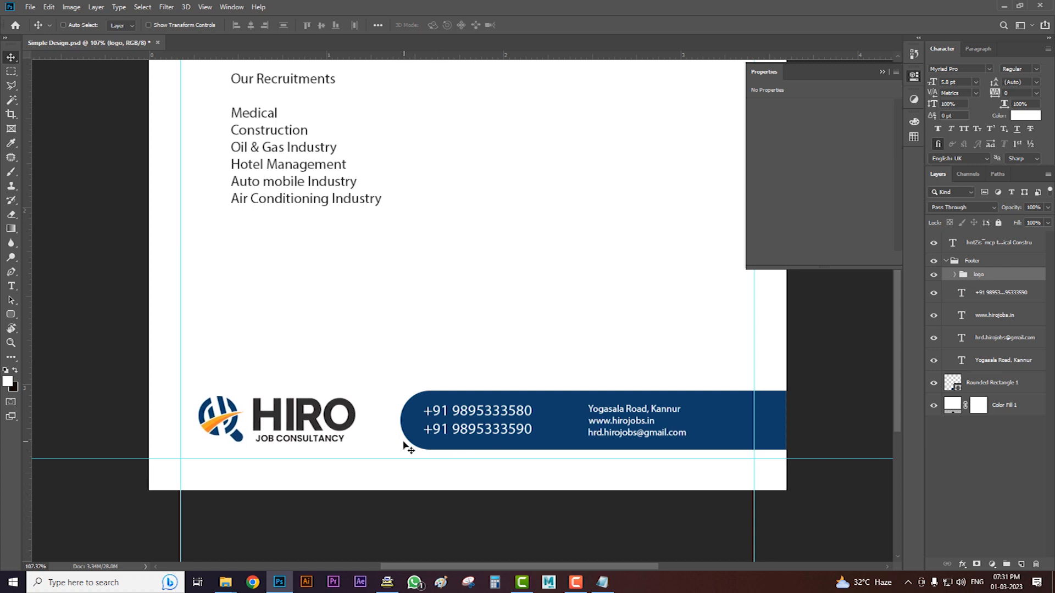
Move the website, e-mail and address lines further right in the blue bar.
{"action": "key", "text": "ctrl+z"}
{"action": "key", "text": "ctrl+z"}
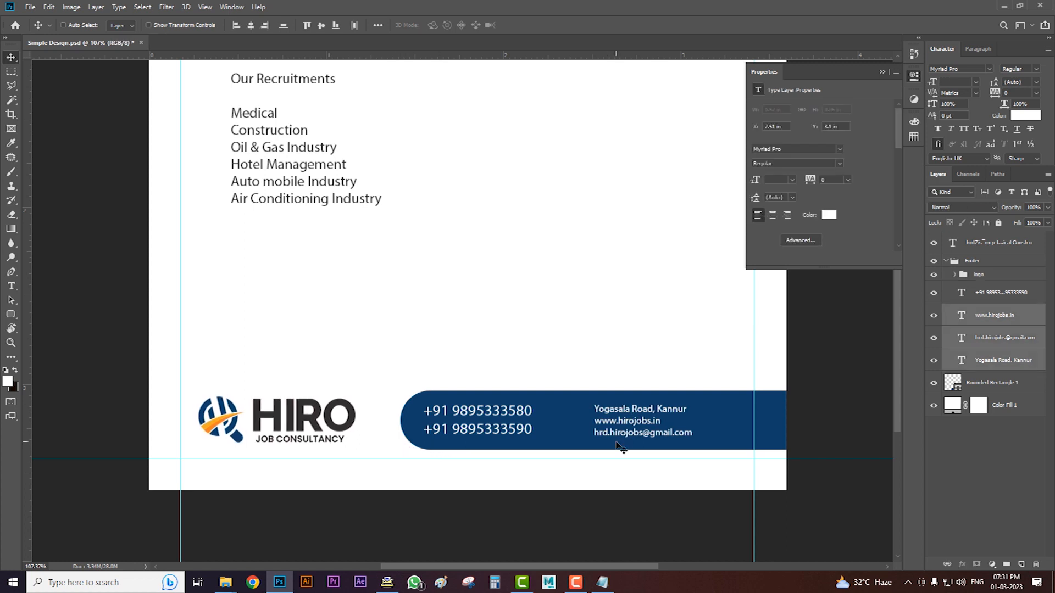
{"action": "key", "text": "shift+Right"}
{"action": "key", "text": "shift+Right"}
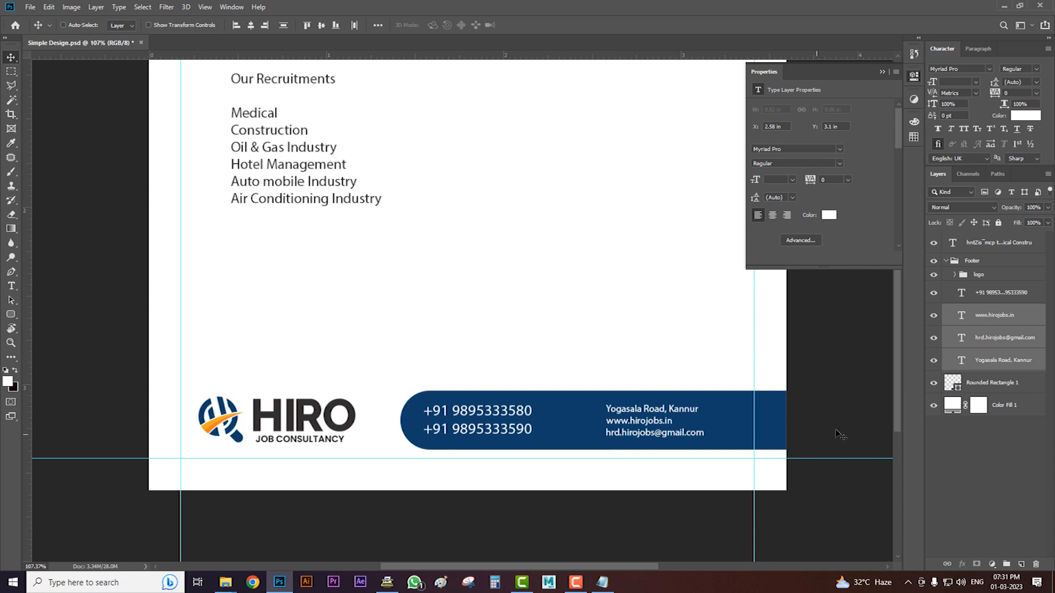
Move the phone numbers right and slightly down, closer to the address lines.
{"action": "left_click", "coordinate": [986, 297]}
{"action": "key", "text": "shift+Right"}
{"action": "key", "text": "shift+Right"}
{"action": "key", "text": "shift+Right"}
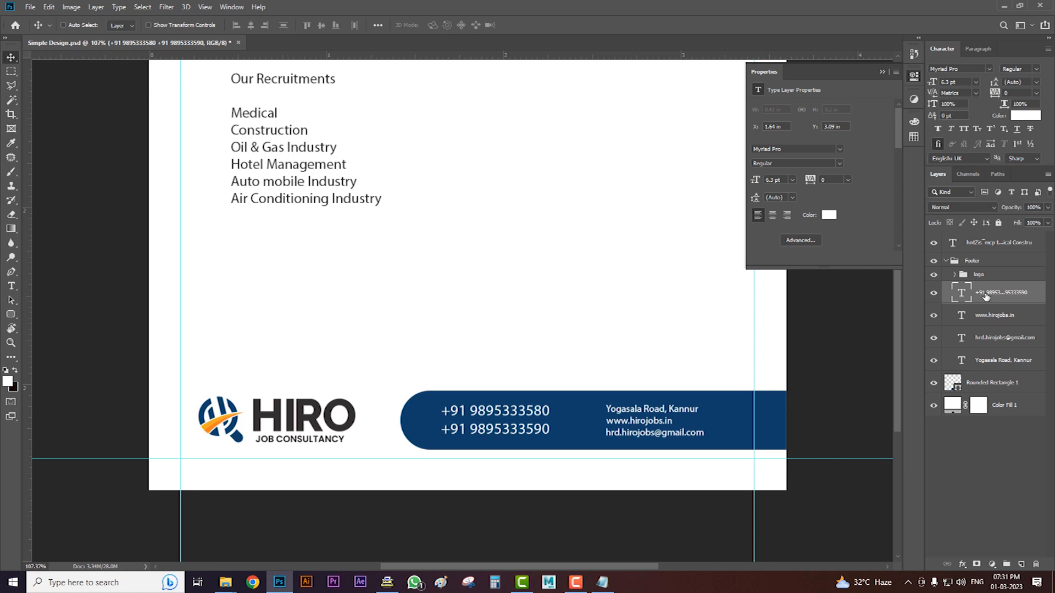
{"action": "key", "text": "shift+Right"}
{"action": "key", "text": "Down"}
{"action": "key", "text": "Right"}
{"action": "key", "text": "Down"}
{"action": "key", "text": "Down"}
{"action": "left_click_drag", "start_coordinate": [647, 460], "coordinate": [658, 460]}
{"action": "key", "text": "shift+Right"}
Shift the blue rounded rectangle right to an X position of 436 px.
{"action": "left_click", "coordinate": [984, 384]}
{"action": "key", "text": "shift+Right"}
{"action": "key", "text": "shift+Right"}
{"action": "key", "text": "shift+Right"}
{"action": "key", "text": "shift+Right"}
{"action": "key", "text": "shift+Right"}
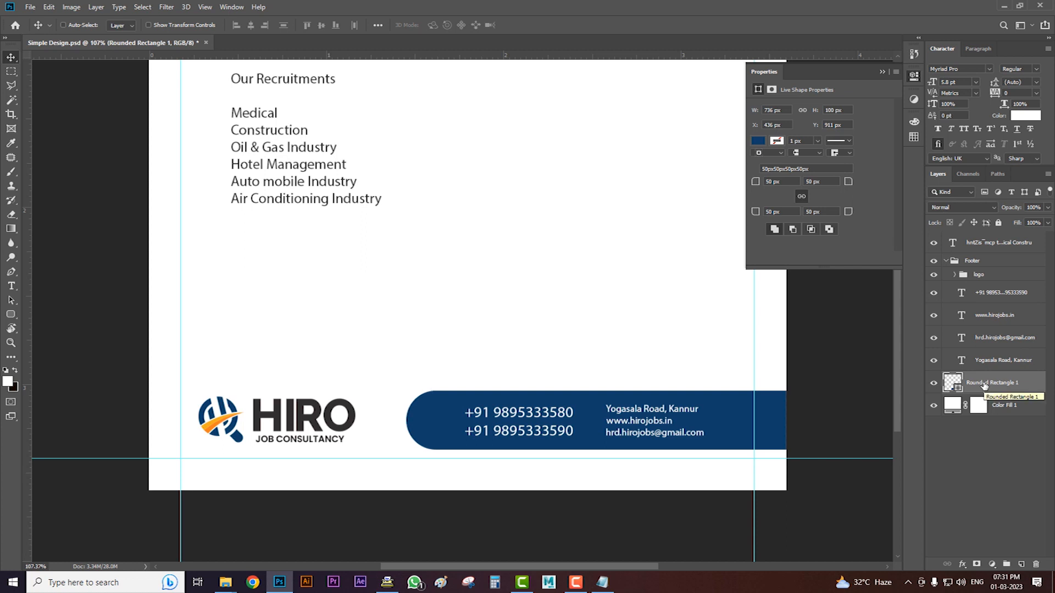
Move the blue rounded rectangle right to an X position of 488 px and set the four contact text layers to Poppins Regular.
{"action": "key", "text": "shift+Right"}
{"action": "left_click", "coordinate": [986, 295]}
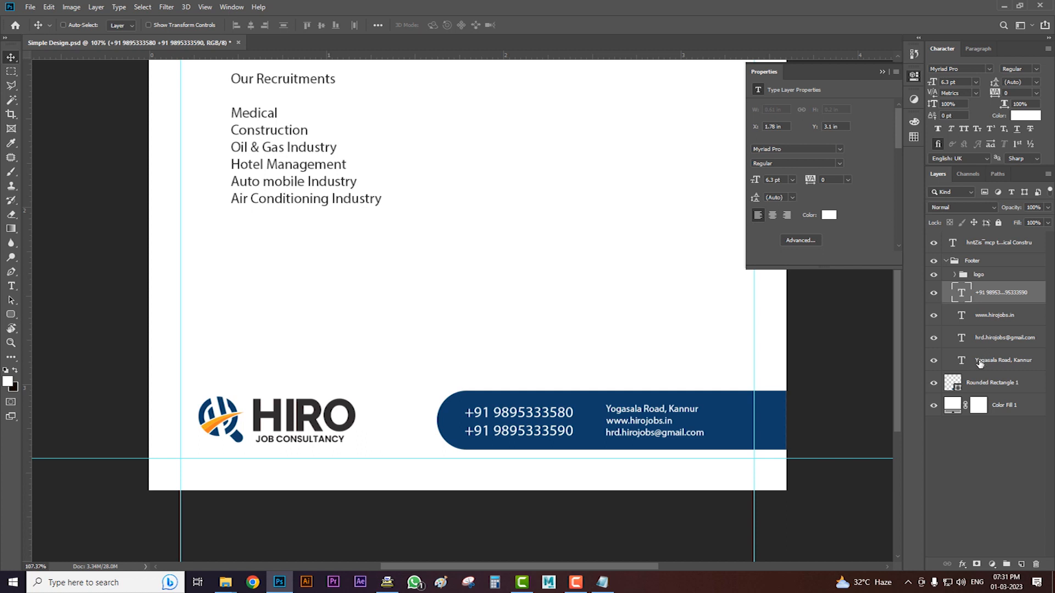
{"action": "left_click", "coordinate": [980, 363], "text": "shift"}
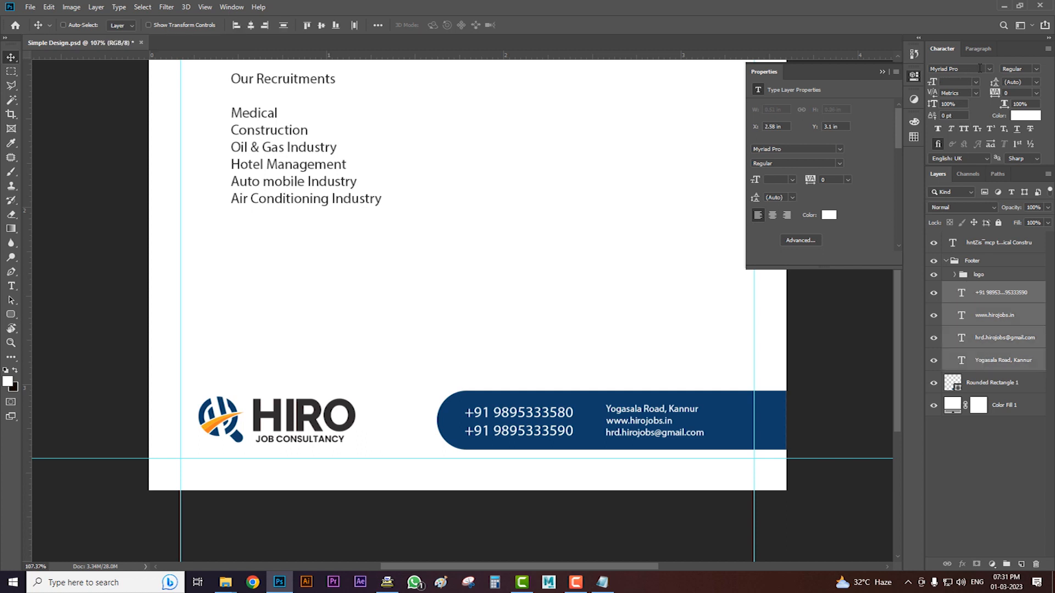
{"action": "left_click", "coordinate": [979, 68]}
{"action": "type", "text": "popp"}
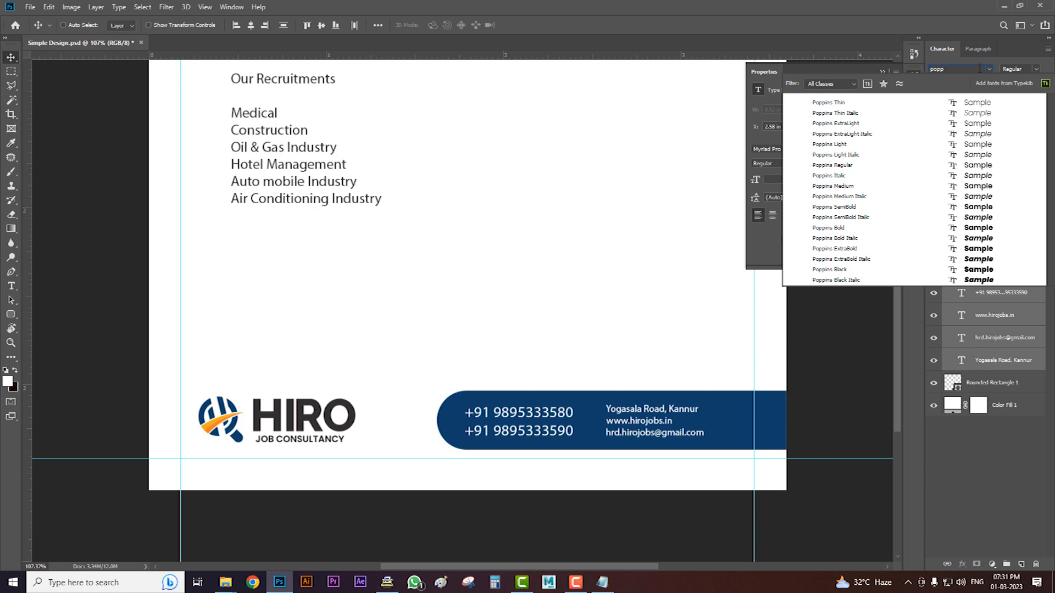
{"action": "left_click", "coordinate": [856, 166]}
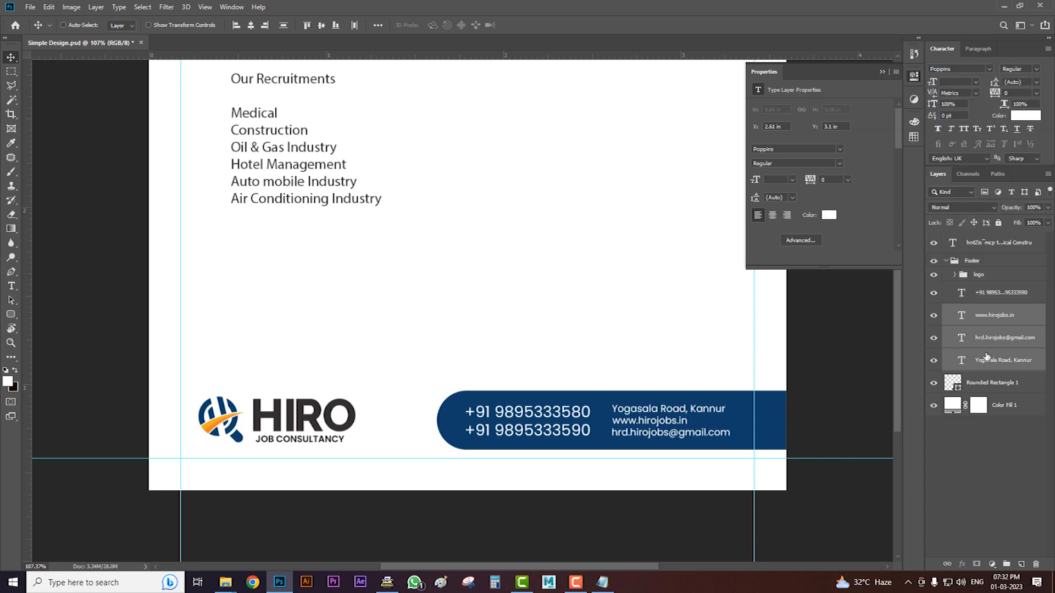
Nudge the address, website and e-mail lines slightly right and up within the blue bar.
{"action": "key", "text": "Right"}
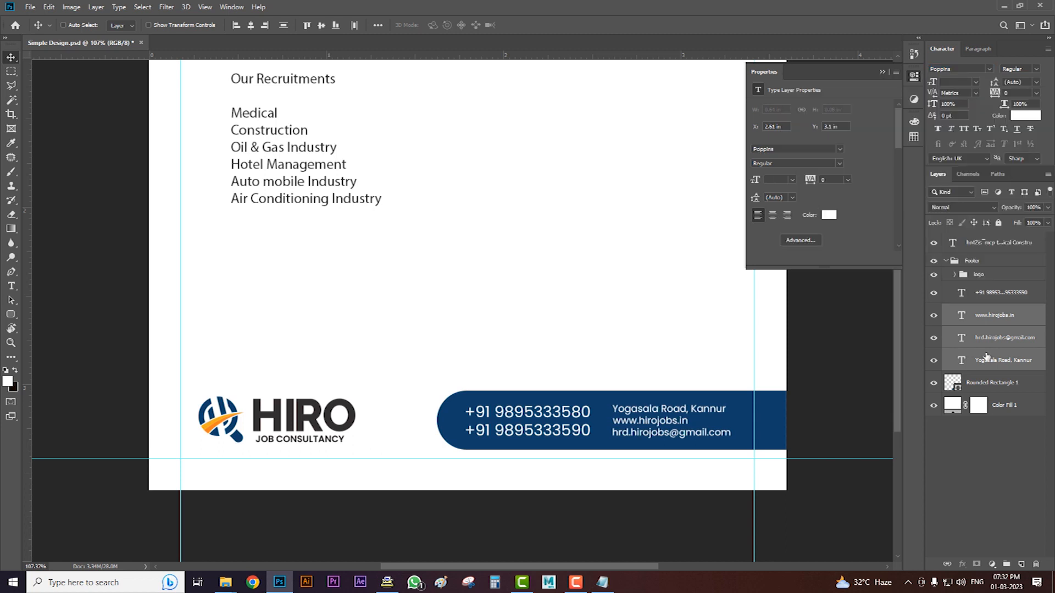
{"action": "key", "text": "Up"}
{"action": "key", "text": "Up"}
{"action": "key", "text": "Right"}
{"action": "key", "text": "Right"}
{"action": "key", "text": "Right"}
{"action": "key", "text": "Right"}
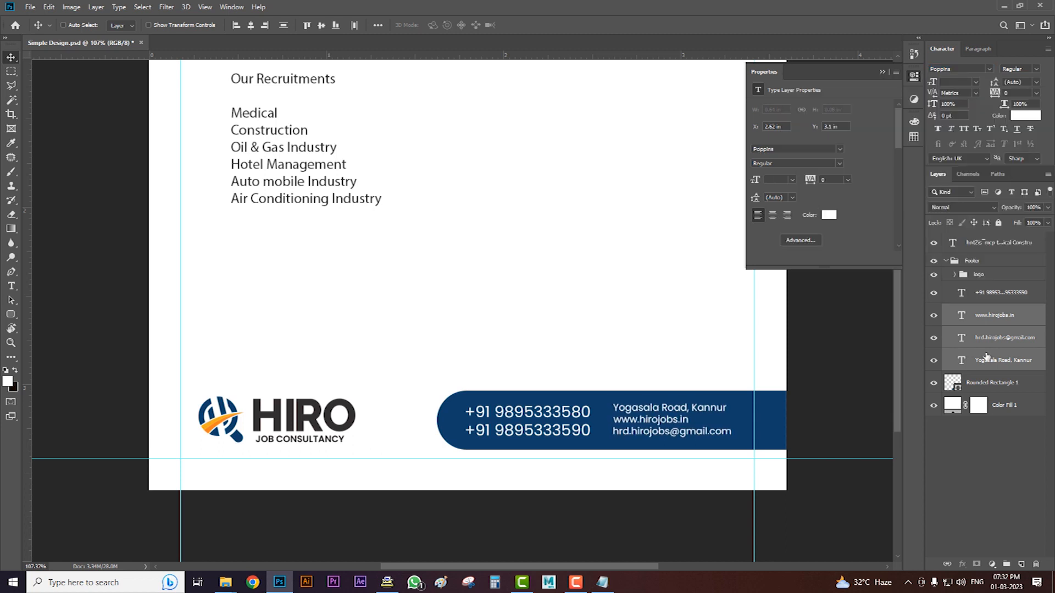
Set the address, website and e-mail lines to Poppins Light and nudge them right to an X position of 2.64 in.
{"action": "left_click", "coordinate": [1018, 69]}
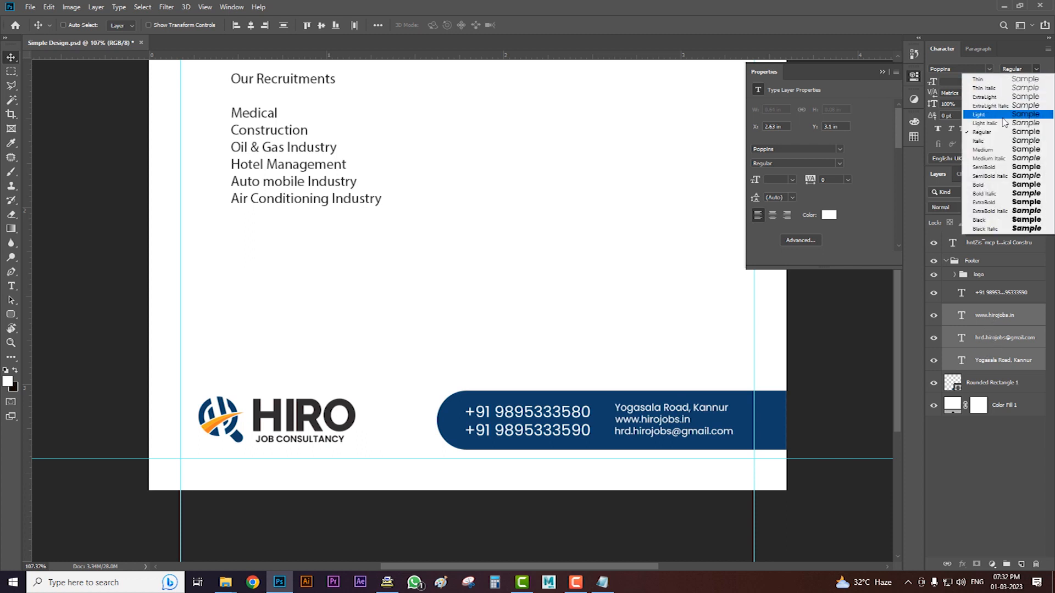
{"action": "left_click", "coordinate": [995, 115]}
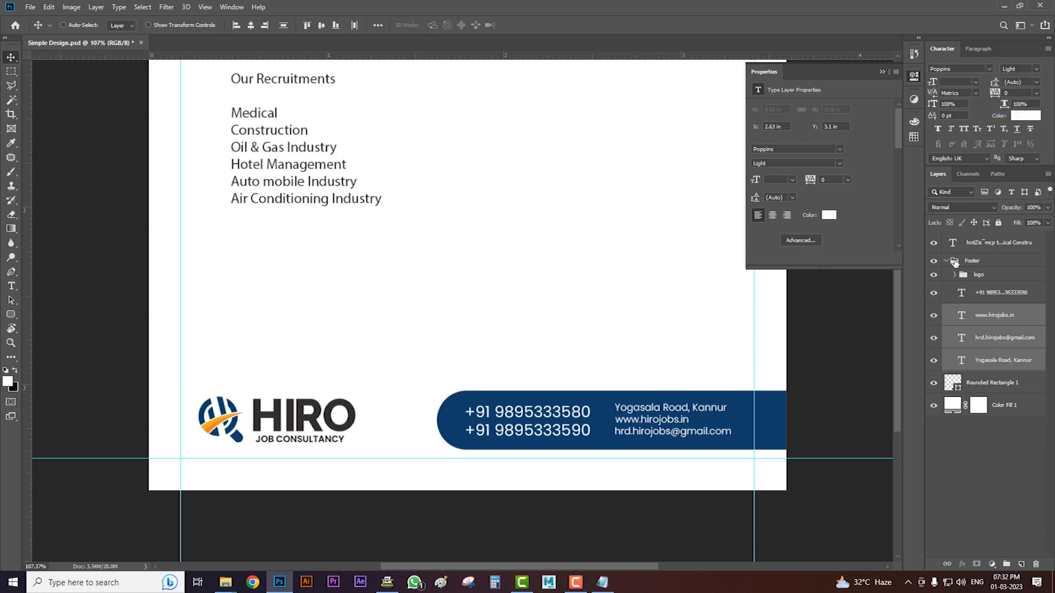
{"action": "key", "text": "Right"}
{"action": "key", "text": "Right"}
{"action": "key", "text": "Right"}
{"action": "key", "text": "Right"}
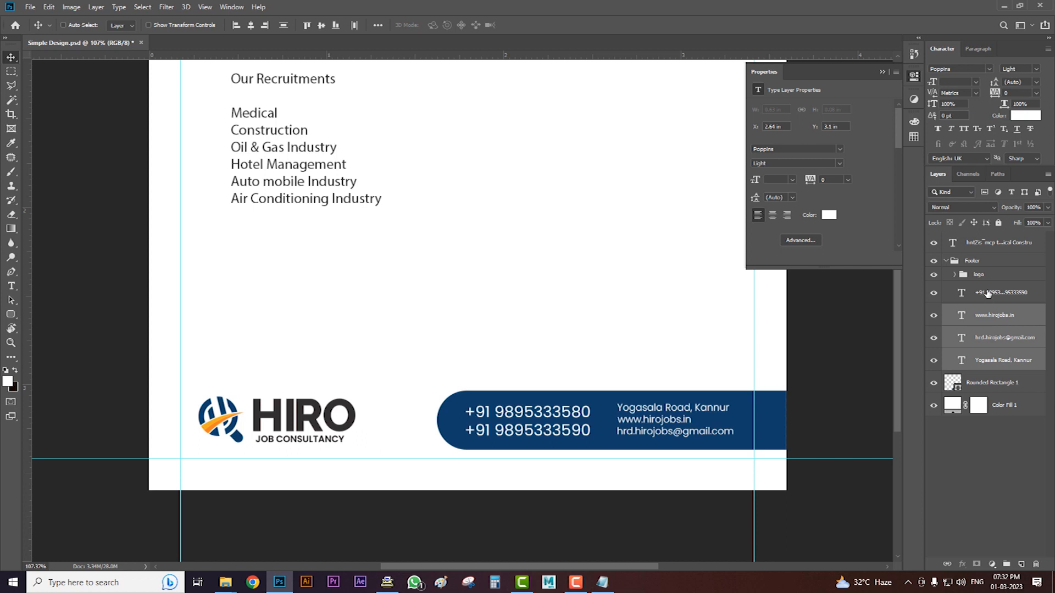
Set the phone numbers to Poppins SemiBold and nudge them left and slightly up to an X position of 1.77 in.
{"action": "left_click", "coordinate": [988, 294]}
{"action": "left_click", "coordinate": [1037, 70]}
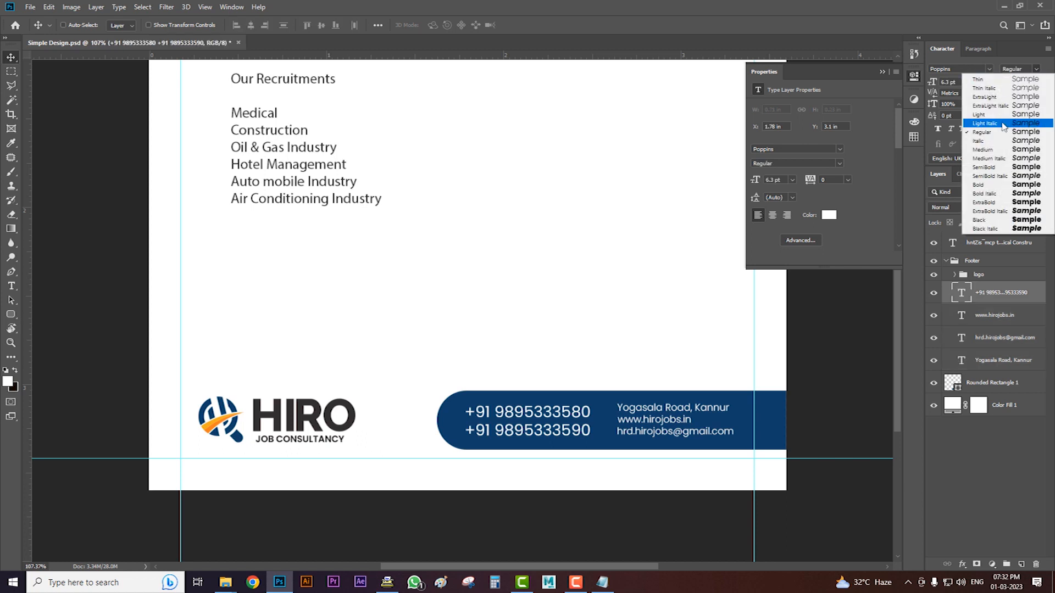
{"action": "left_click", "coordinate": [989, 168]}
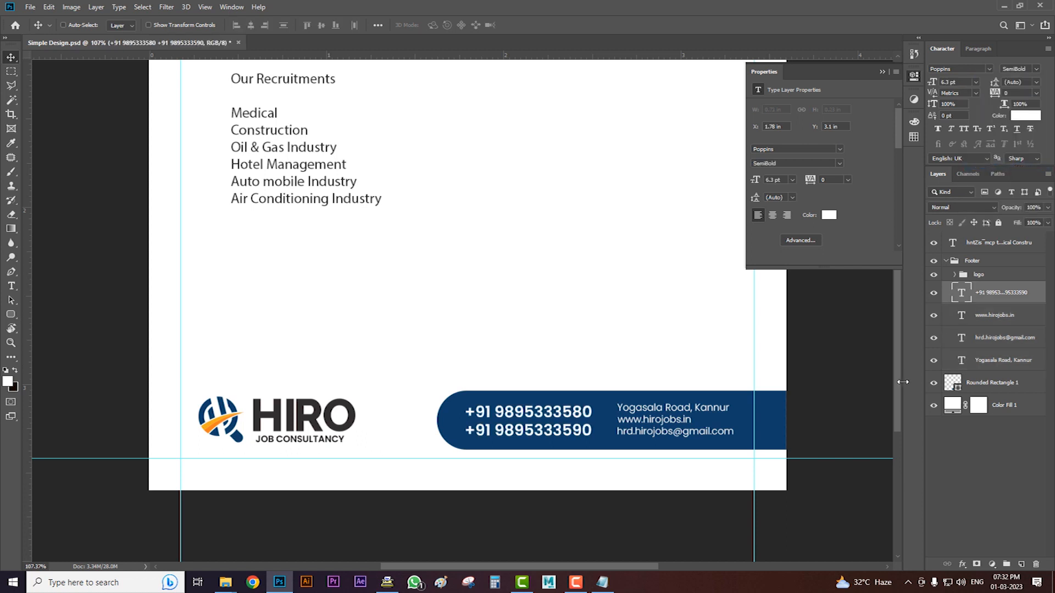
{"action": "scroll", "coordinate": [622, 416], "scroll_direction": "down", "scroll_amount": 2}
{"action": "key", "text": "Left"}
{"action": "key", "text": "Left"}
{"action": "key", "text": "Left"}
{"action": "key", "text": "Up"}
{"action": "scroll", "coordinate": [604, 418], "scroll_direction": "up", "scroll_amount": 2}
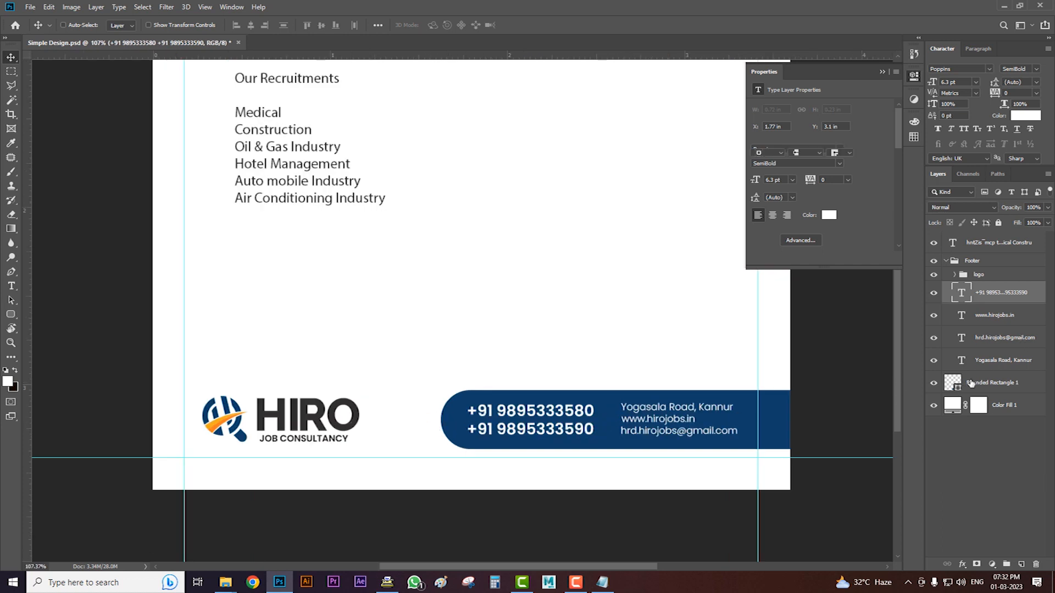
Duplicate the blue rounded rectangle, place the copy beneath the original and fill it with orange sampled from the logo.
{"action": "left_click", "coordinate": [970, 383]}
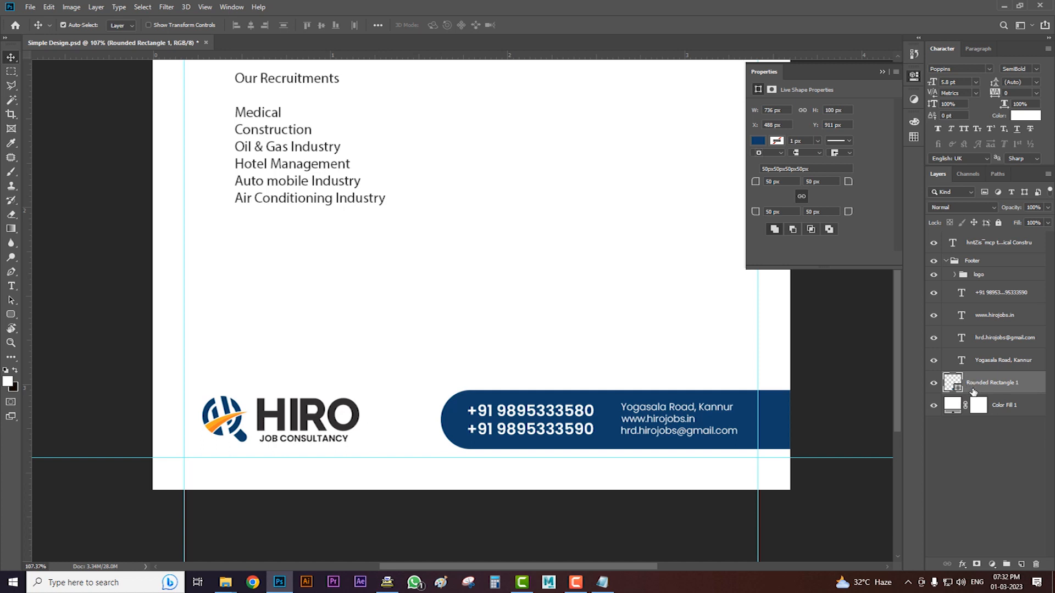
{"action": "mouse_move", "coordinate": [973, 391]}
{"action": "left_mouse_down"}
{"action": "mouse_move", "coordinate": [980, 385]}
{"action": "mouse_move", "coordinate": [981, 409]}
{"action": "left_mouse_up"}
{"action": "key", "text": "ctrl"}
{"action": "double_click", "coordinate": [965, 410]}
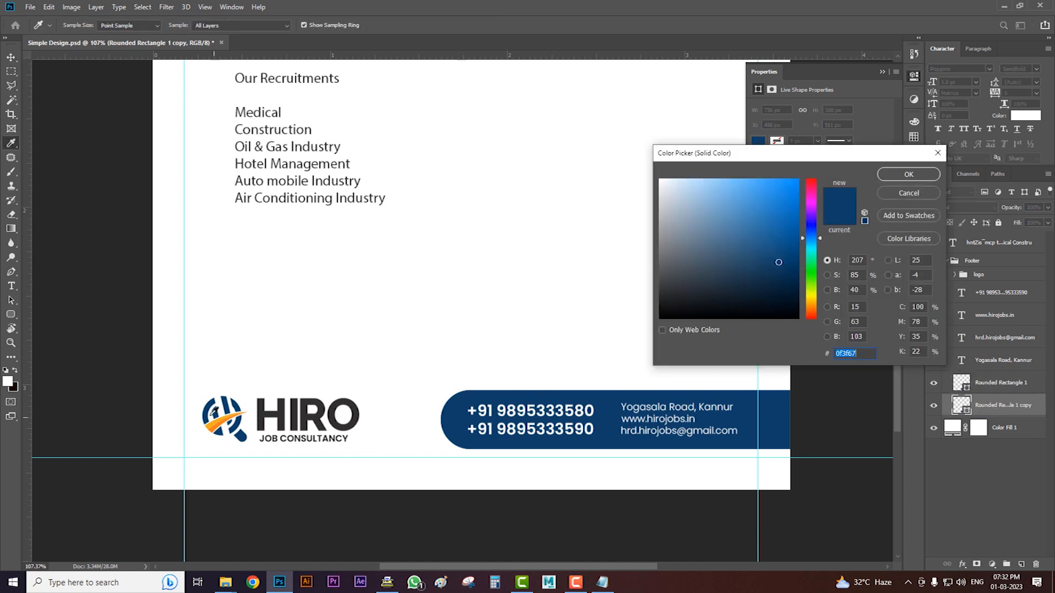
{"action": "left_click", "coordinate": [217, 420]}
{"action": "left_click", "coordinate": [881, 177]}
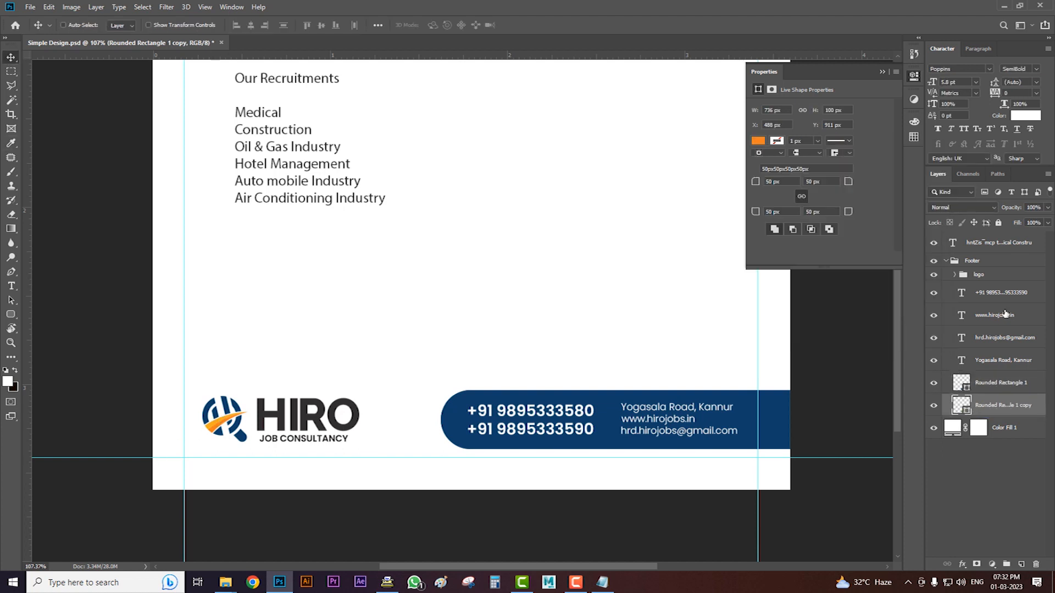
Shift the orange copy left to an X position of 475 px so its rounded edge shows beside the blue bar.
{"action": "key", "text": "Left"}
{"action": "key", "text": "Left"}
{"action": "key", "text": "Left"}
{"action": "key", "text": "Left"}
{"action": "key", "text": "Left"}
{"action": "key", "text": "Left"}
{"action": "key", "text": "Left"}
{"action": "key", "text": "Left"}
{"action": "key", "text": "Left"}
{"action": "key", "text": "Left"}
{"action": "key", "text": "Left"}
{"action": "key", "text": "Left"}
{"action": "key", "text": "Left"}
{"action": "key", "text": "Left"}
{"action": "key", "text": "Left"}
{"action": "key", "text": "Left"}
{"action": "key", "text": "Left"}
{"action": "key", "text": "Right"}
{"action": "key", "text": "Right"}
{"action": "key", "text": "Right"}
{"action": "key", "text": "Right"}
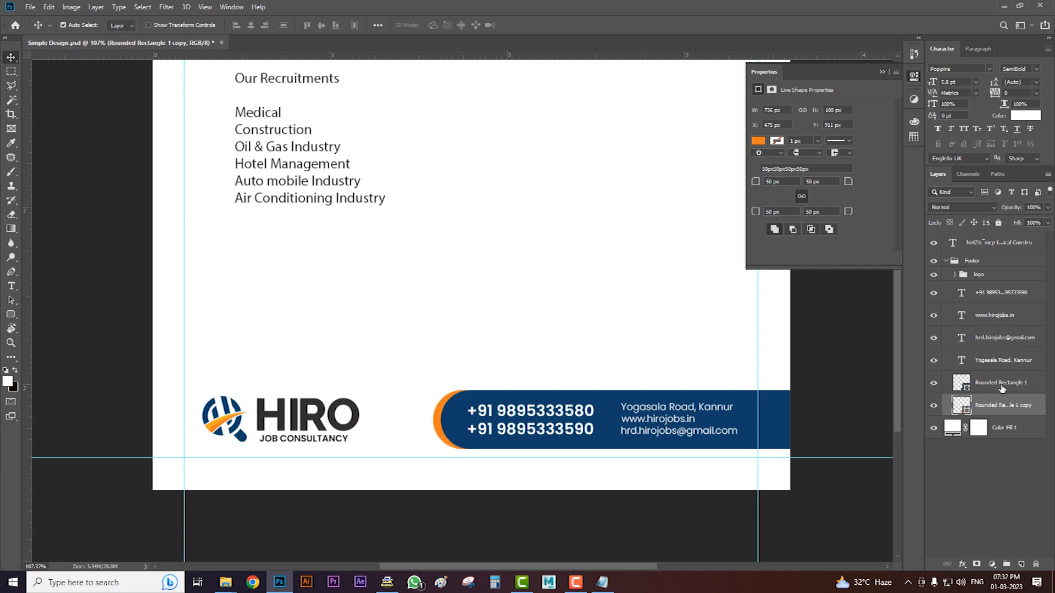
Duplicate the orange shape, place the copy beneath it at X 464 px and fill it with lighter orange f5ab20 sampled from the logo.
{"action": "key", "text": "ctrl+j"}
{"action": "left_click_drag", "start_coordinate": [991, 408], "coordinate": [991, 437]}
{"action": "double_click", "coordinate": [961, 428]}
{"action": "left_click", "coordinate": [217, 421]}
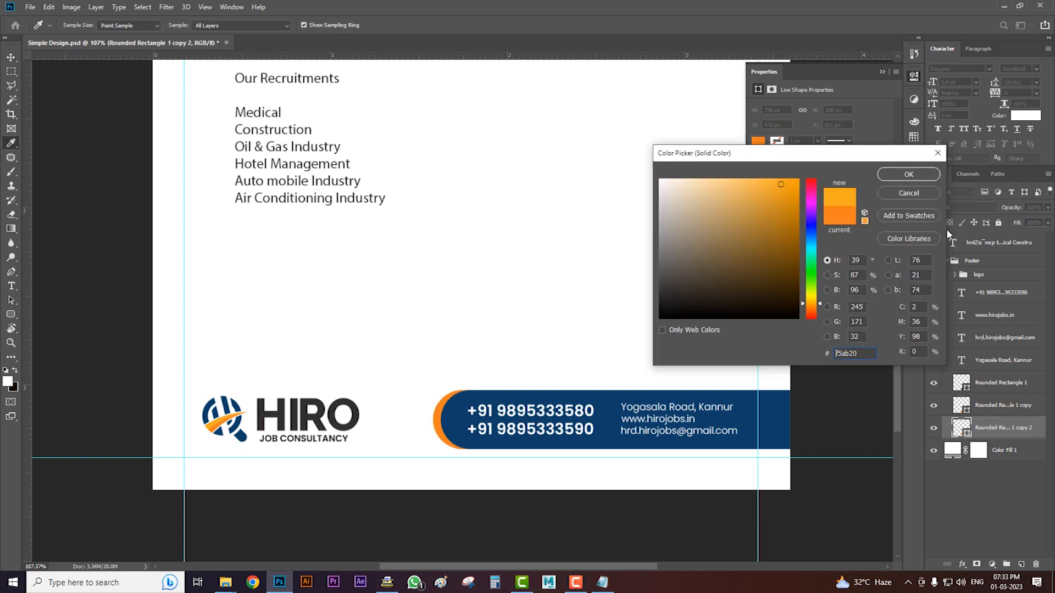
{"action": "left_click", "coordinate": [909, 174]}
Hide and show the two orange rectangle copies to compare the bar's edge with and without them.
{"action": "left_click", "coordinate": [933, 405]}
{"action": "left_click", "coordinate": [933, 427]}
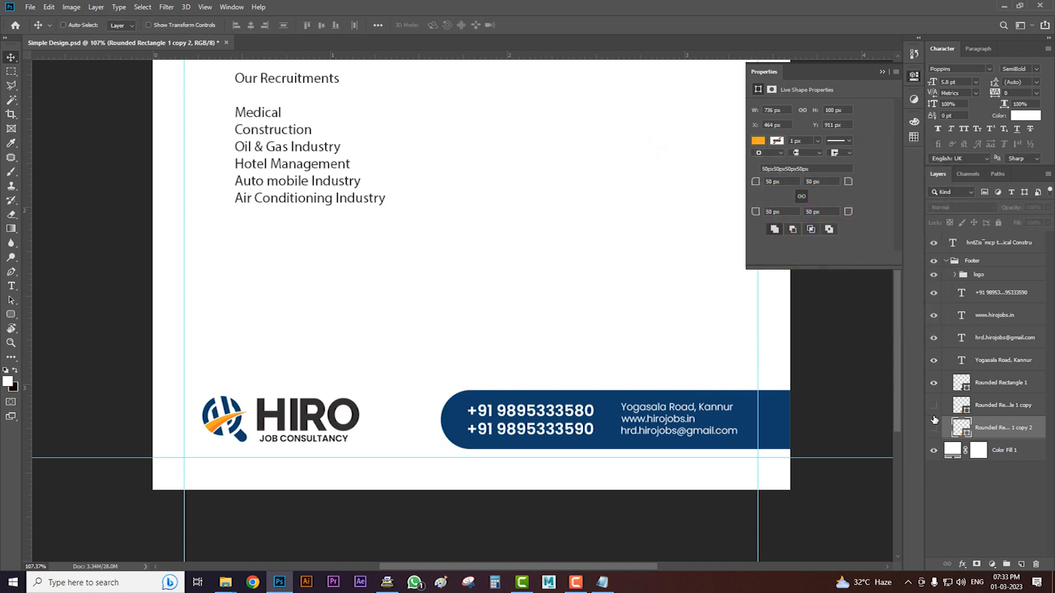
{"action": "left_click", "coordinate": [936, 407]}
{"action": "left_click", "coordinate": [932, 426]}
{"action": "left_click", "coordinate": [932, 427]}
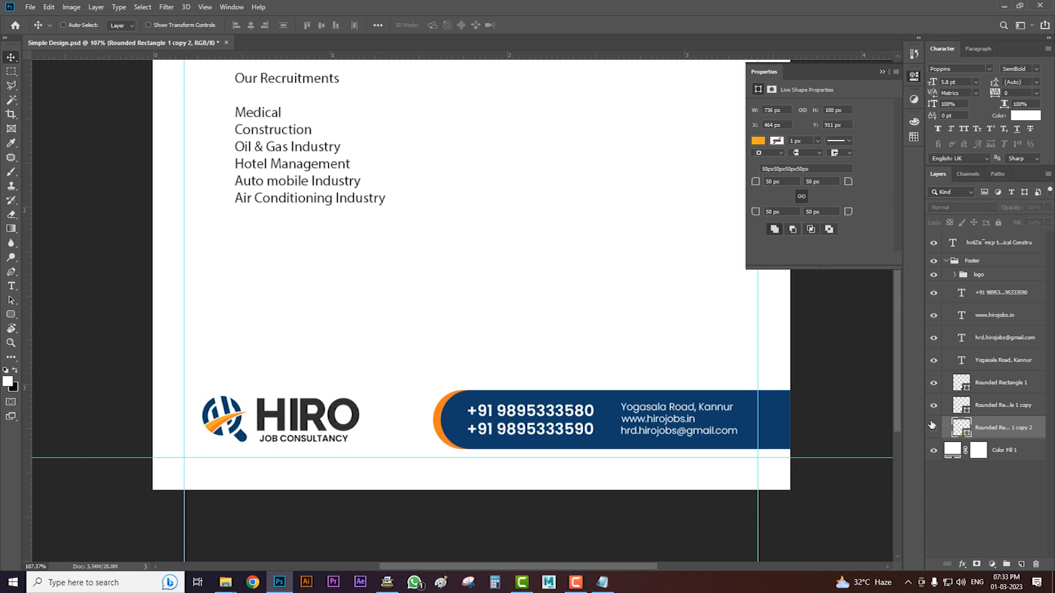
{"action": "left_click", "coordinate": [933, 428]}
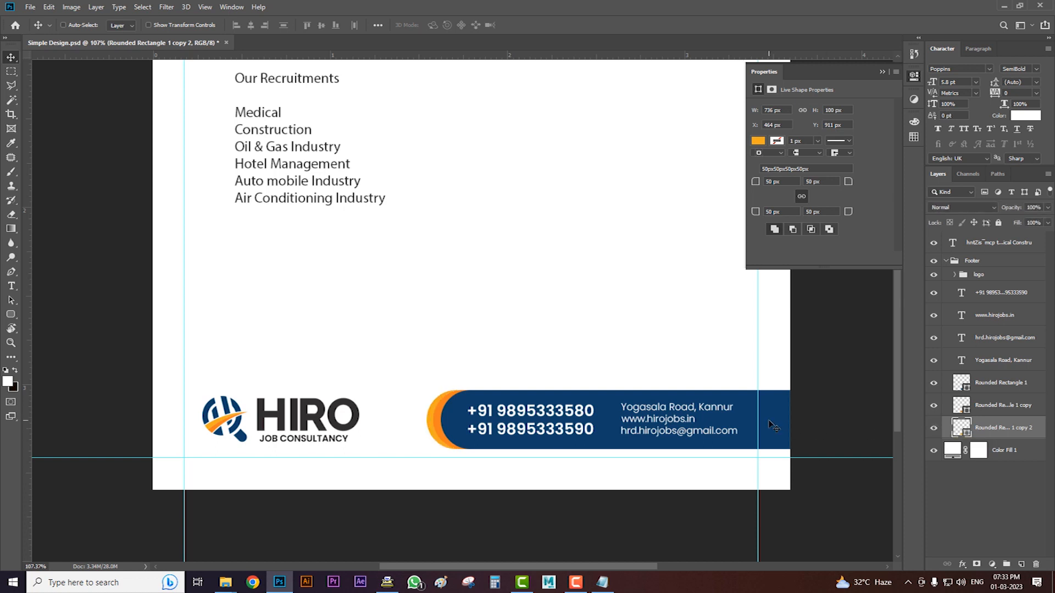
Move all three rounded rectangles together to the left, to an X position of about 434 px.
{"action": "left_click", "coordinate": [989, 360]}
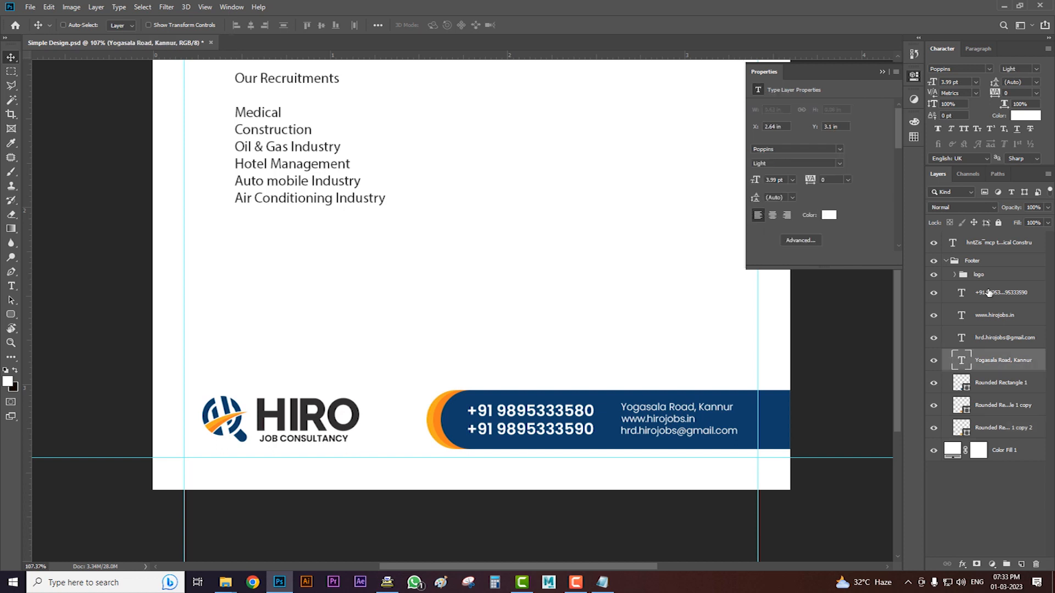
{"action": "left_click", "coordinate": [995, 383]}
{"action": "left_click", "coordinate": [992, 431], "text": "shift"}
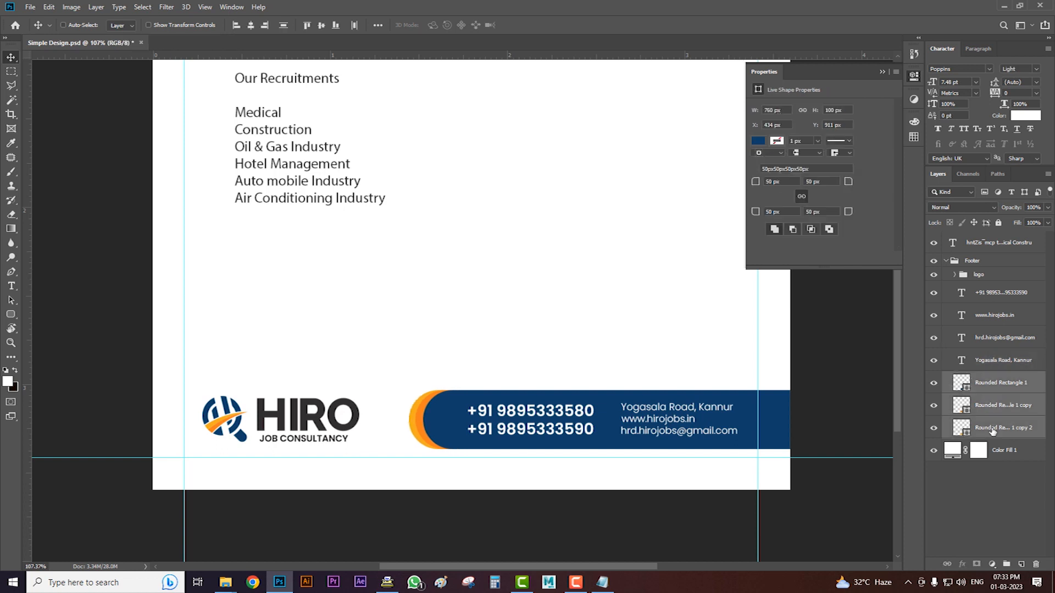
{"action": "key", "text": "Left"}
Move the phone numbers left within the widened blue bar to an X position of 1.69 in.
{"action": "left_click", "coordinate": [996, 294]}
{"action": "key", "text": "shift+Left"}
{"action": "key", "text": "shift+Left"}
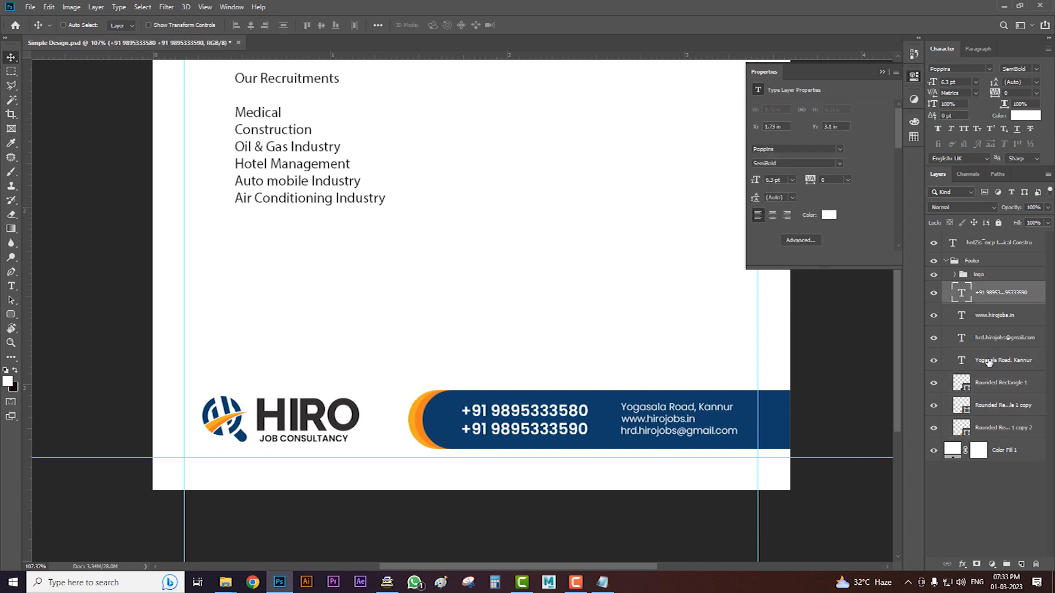
{"action": "key", "text": "Right"}
{"action": "key", "text": "Left"}
{"action": "key", "text": "Left"}
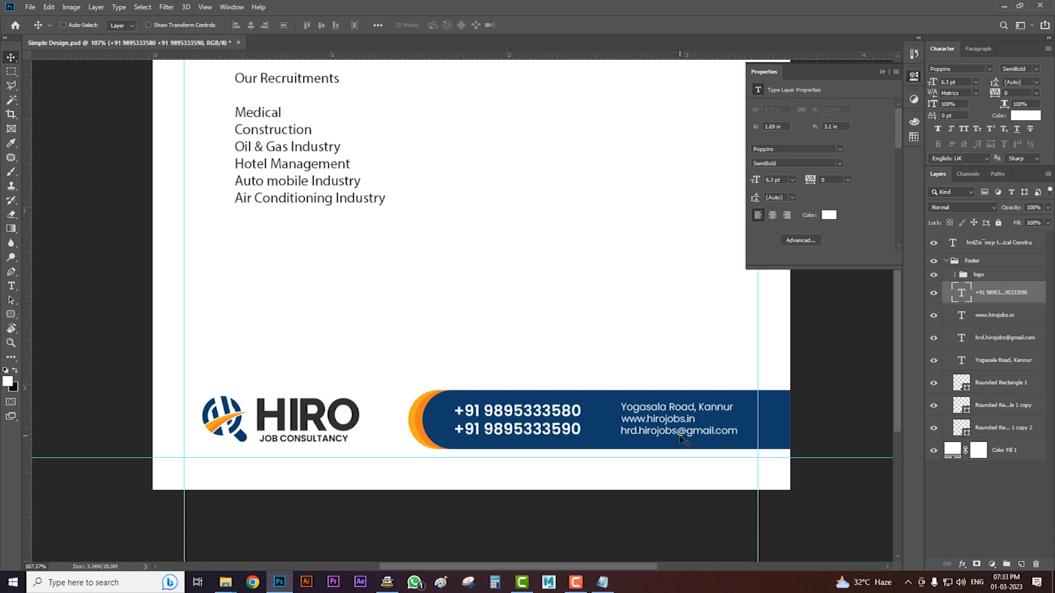
{"action": "key", "text": "Left"}
{"action": "key", "text": "Left"}
{"action": "right_click", "coordinate": [680, 411]}
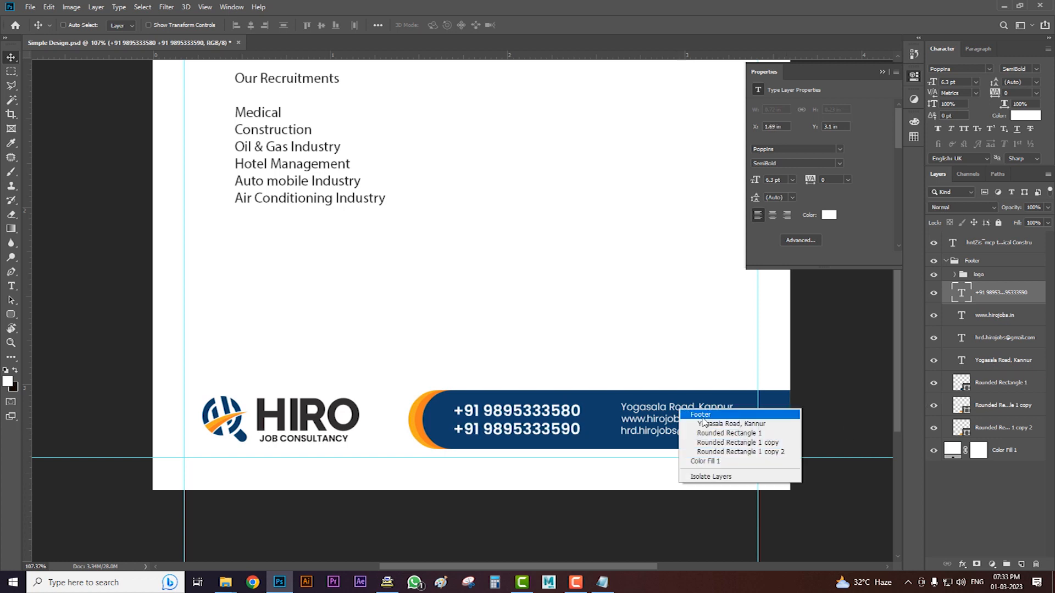
{"action": "left_click", "coordinate": [991, 305]}
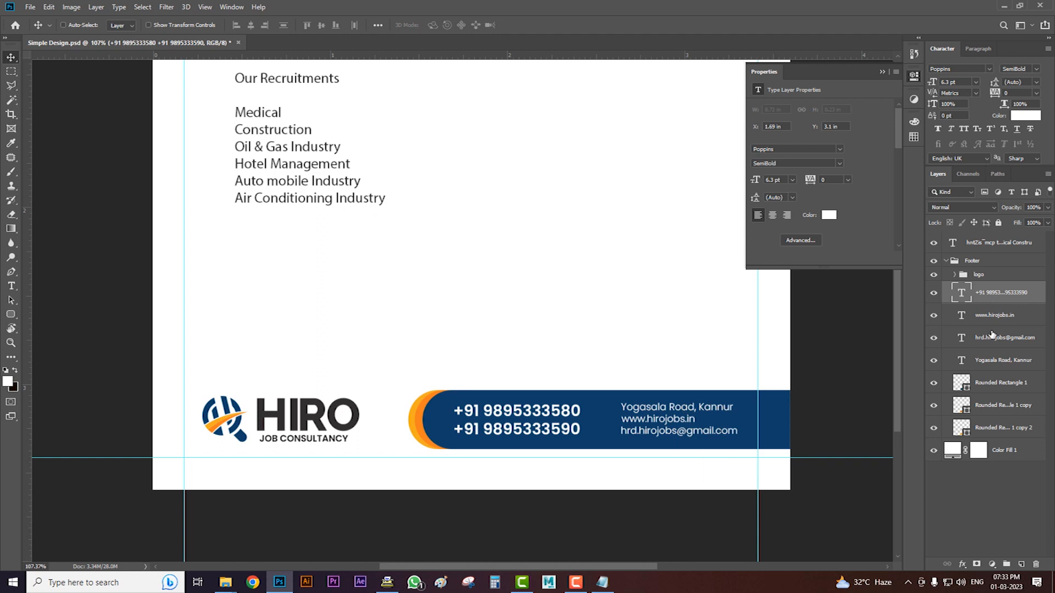
Nudge the website, e-mail and address lines left in the bar to an X position of about 2.6 in.
{"action": "left_click", "coordinate": [989, 316]}
{"action": "left_click", "coordinate": [997, 361], "text": "shift"}
{"action": "key", "text": "Left"}
{"action": "key", "text": "Left"}
{"action": "key", "text": "Left"}
{"action": "key", "text": "Left"}
{"action": "key", "text": "Left"}
{"action": "key", "text": "Left"}
{"action": "key", "text": "Left"}
{"action": "key", "text": "Left"}
{"action": "key", "text": "Left"}
{"action": "key", "text": "Left"}
{"action": "key", "text": "Left"}
{"action": "key", "text": "Left"}
{"action": "key", "text": "Left"}
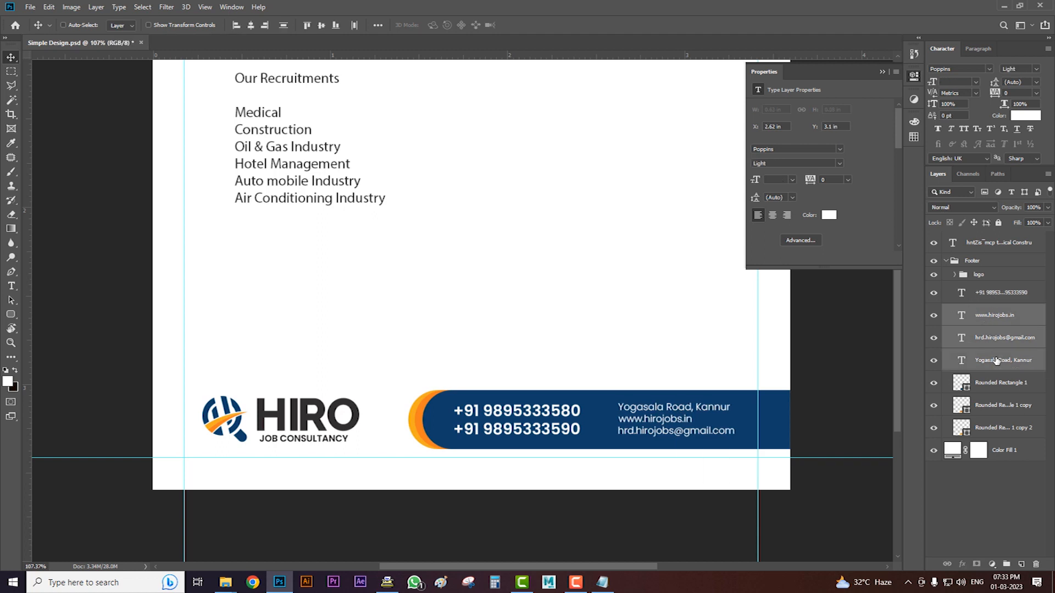
Draw a thin white vertical rectangle of about 2 by 53 px as a divider between the phone numbers and the address lines.
{"action": "left_click", "coordinate": [984, 295]}
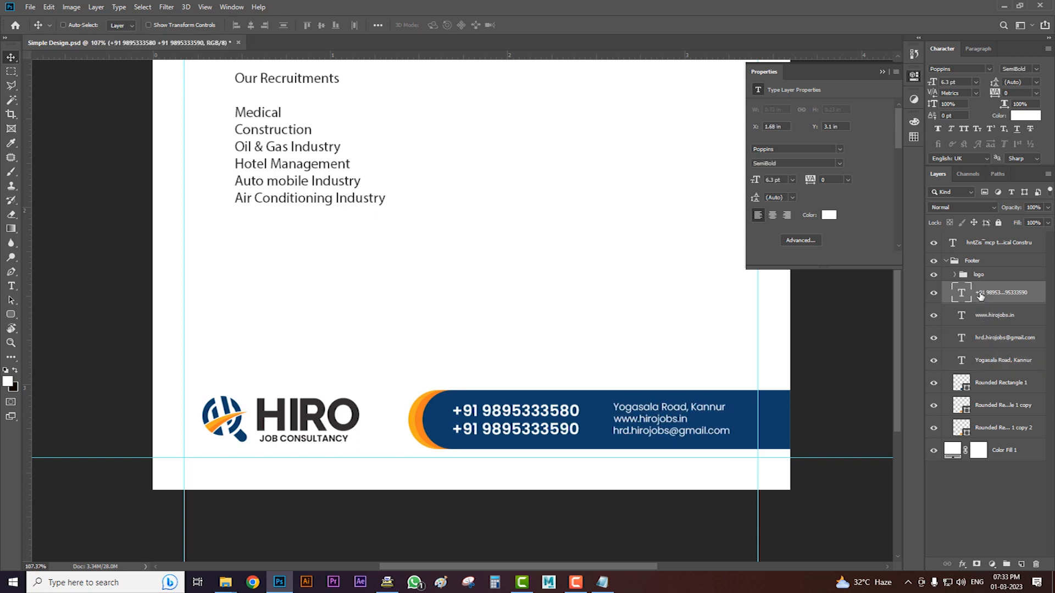
{"action": "left_click", "coordinate": [12, 317]}
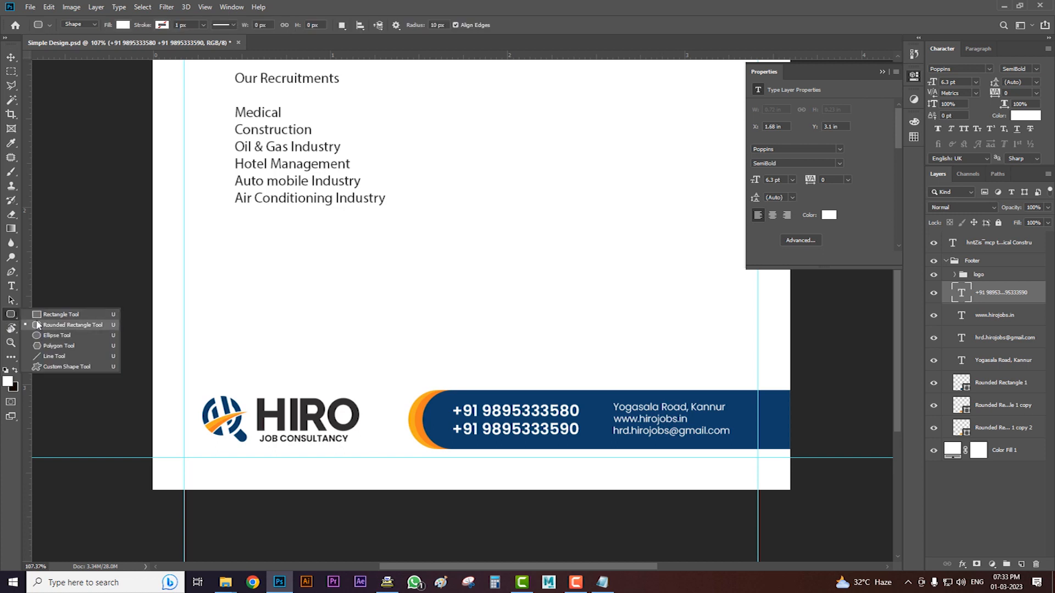
{"action": "left_click", "coordinate": [40, 317]}
{"action": "scroll", "coordinate": [633, 434], "scroll_direction": "up", "scroll_amount": 4}
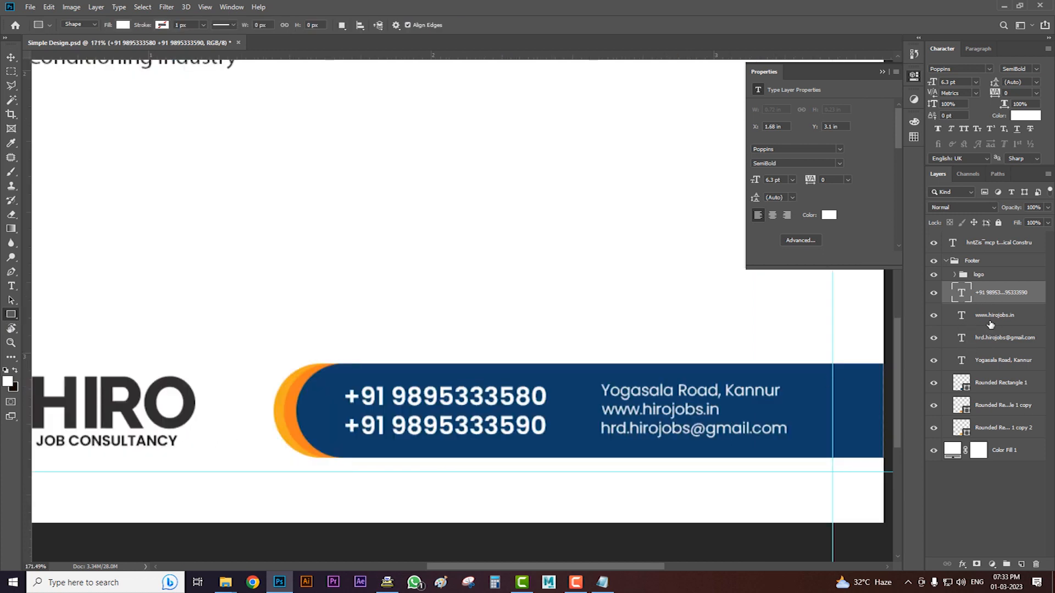
{"action": "scroll", "coordinate": [561, 373], "scroll_direction": "up", "scroll_amount": 3}
{"action": "left_click_drag", "start_coordinate": [557, 367], "coordinate": [559, 448]}
{"action": "key", "text": "v"}
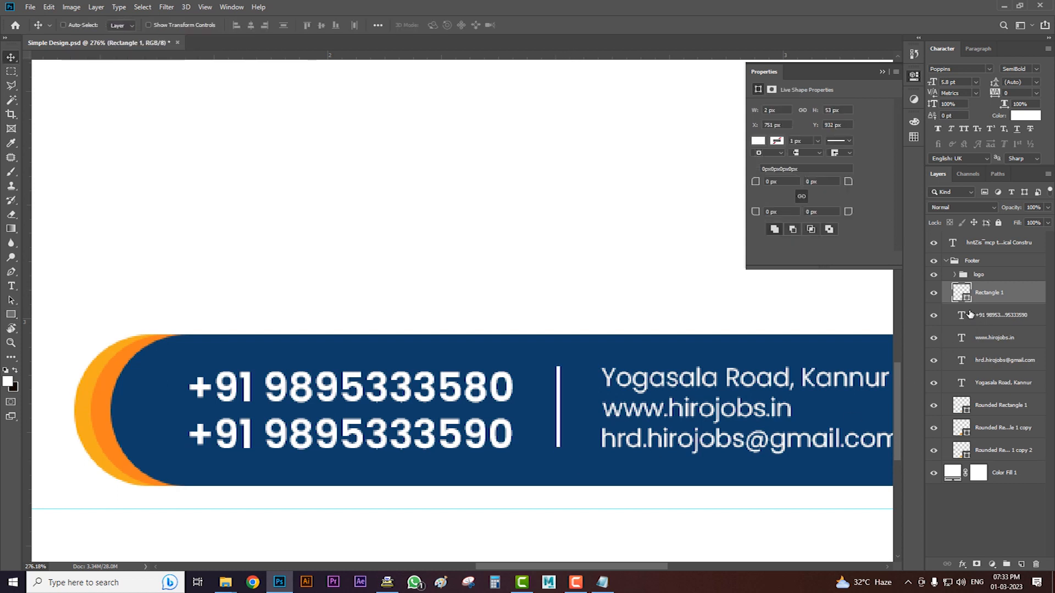
Fill the divider with light orange f5ab20 sampled from the bar's outer edge and set its opacity to 70%.
{"action": "double_click", "coordinate": [961, 292]}
{"action": "left_click", "coordinate": [102, 352]}
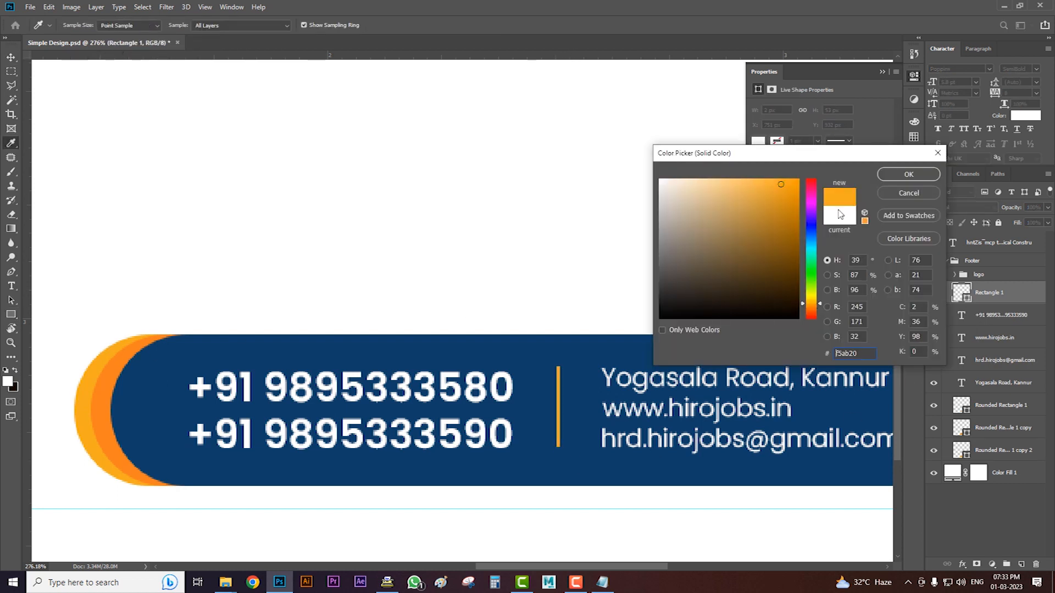
{"action": "left_click", "coordinate": [908, 176]}
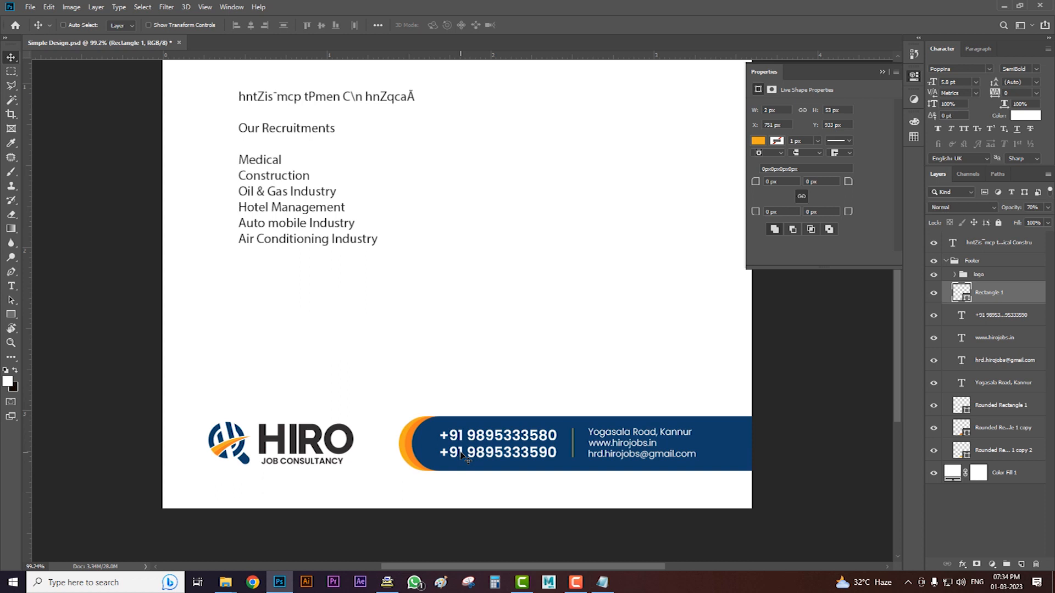
Collapse the Footer layer group with the whole poster in view.
{"action": "scroll", "coordinate": [982, 302], "scroll_direction": "down", "scroll_amount": 2}
{"action": "left_click", "coordinate": [971, 262]}
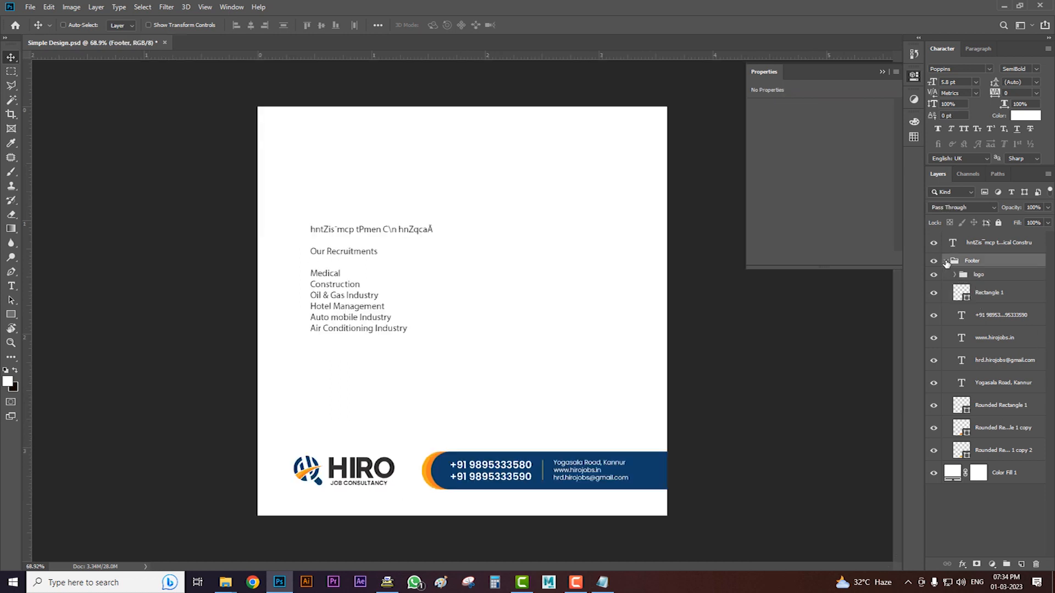
{"action": "left_click", "coordinate": [946, 261]}
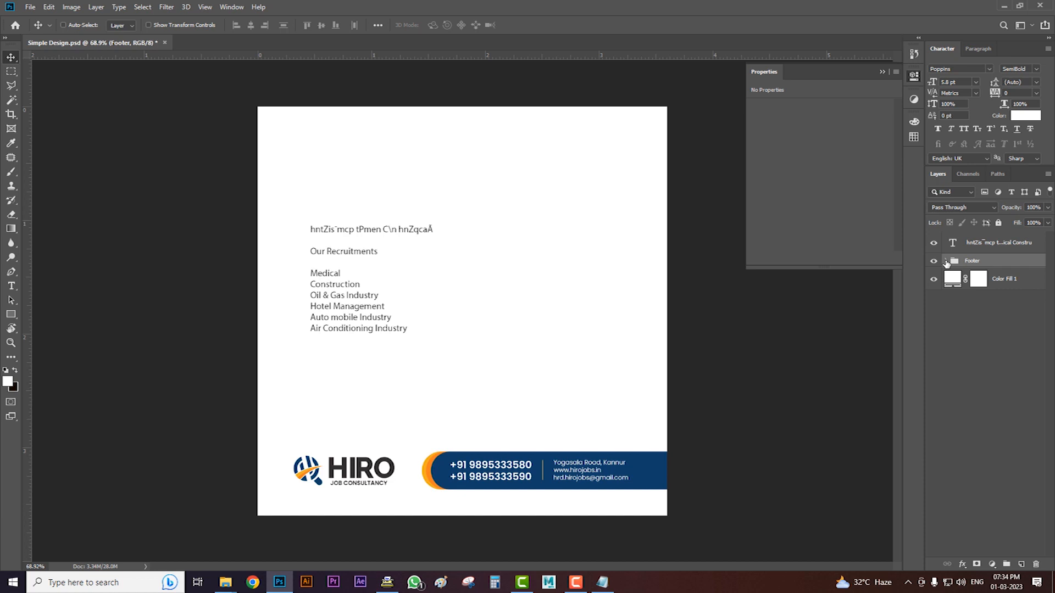
Duplicate the recruitment text block near the poster's upper edge and delete everything in the copy below its first line.
{"action": "left_click", "coordinate": [952, 246]}
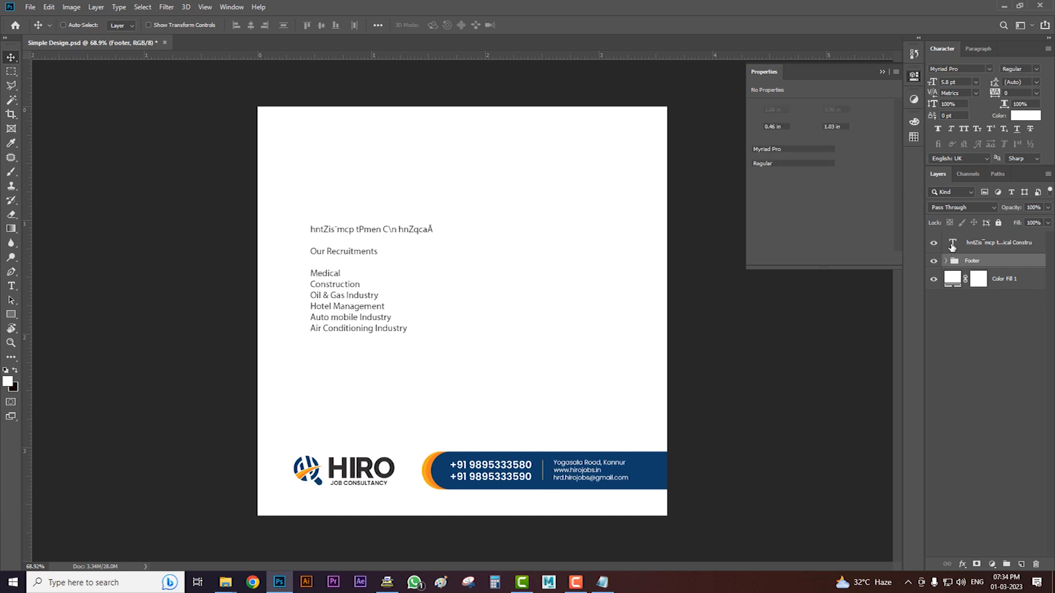
{"action": "left_click_drag", "start_coordinate": [360, 260], "coordinate": [360, 316]}
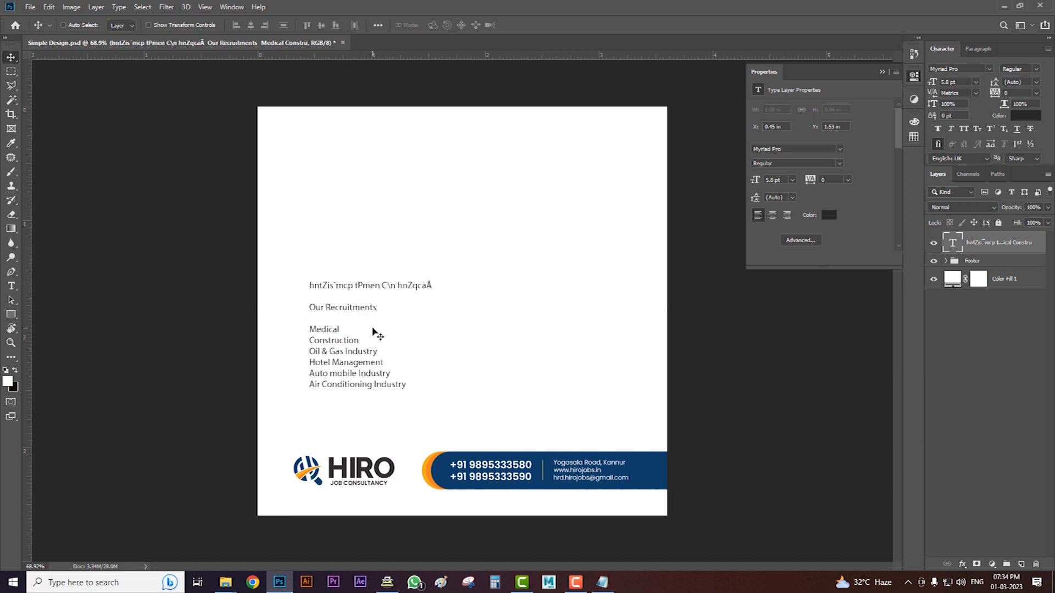
{"action": "left_click_drag", "start_coordinate": [359, 330], "coordinate": [365, 223]}
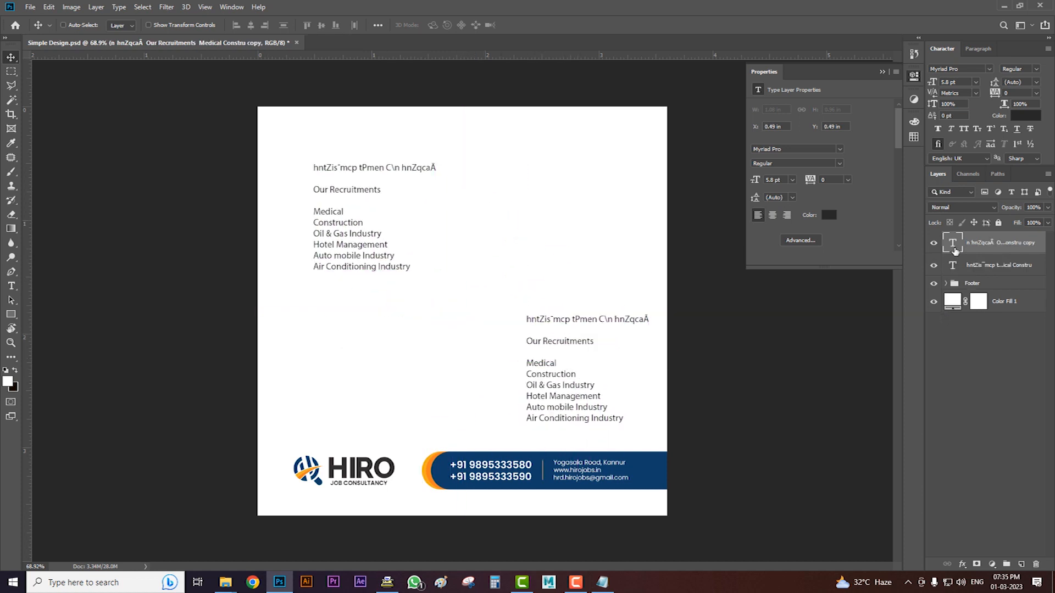
{"action": "double_click", "coordinate": [955, 251]}
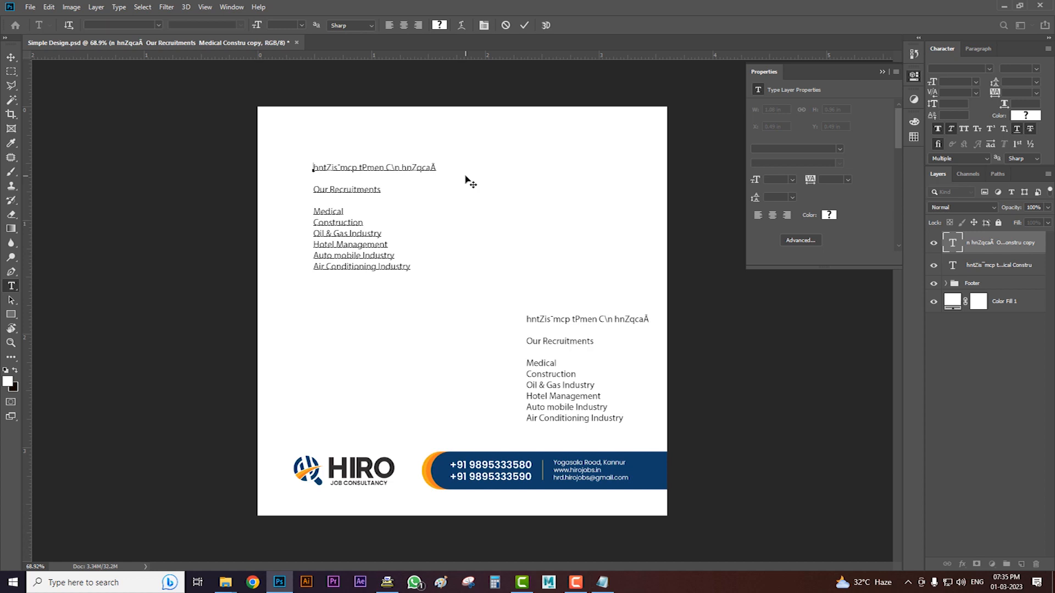
{"action": "left_click_drag", "start_coordinate": [439, 165], "coordinate": [441, 281]}
{"action": "key", "text": "BackSpace"}
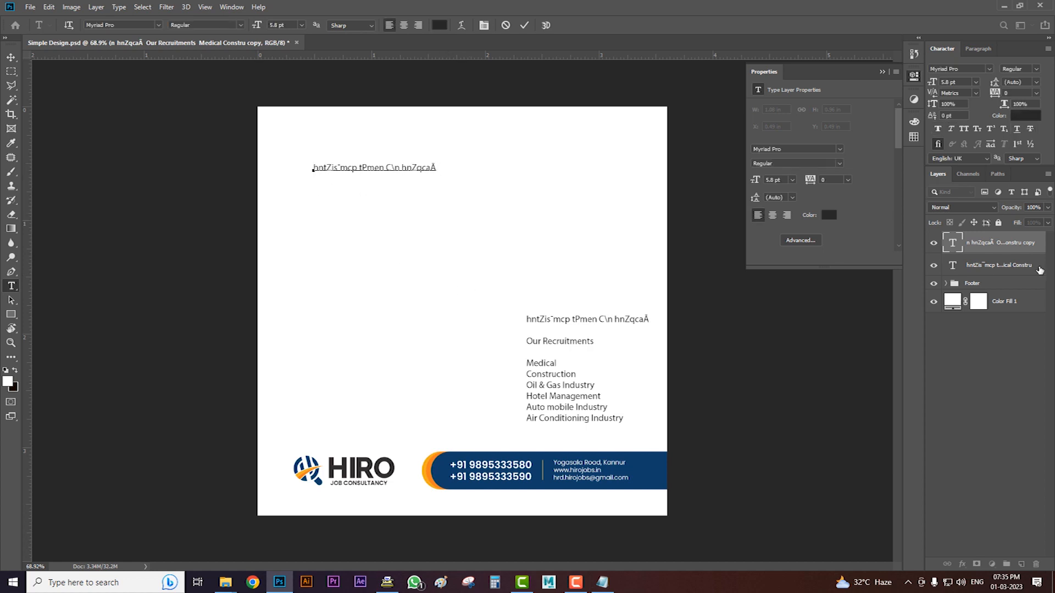
{"action": "key", "text": "ctrl+Return"}
{"action": "key", "text": "v"}
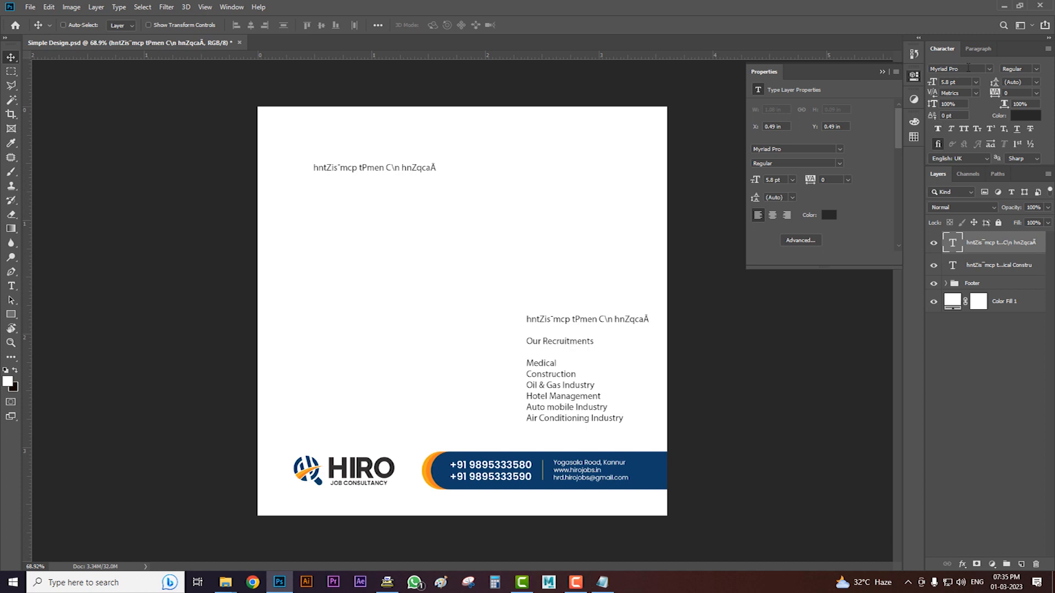
Set the isolated headline in the Malayalam font K0VeerankuttyNMLB Bold and scale it up to about 11.39 pt.
{"action": "left_click", "coordinate": [976, 68]}
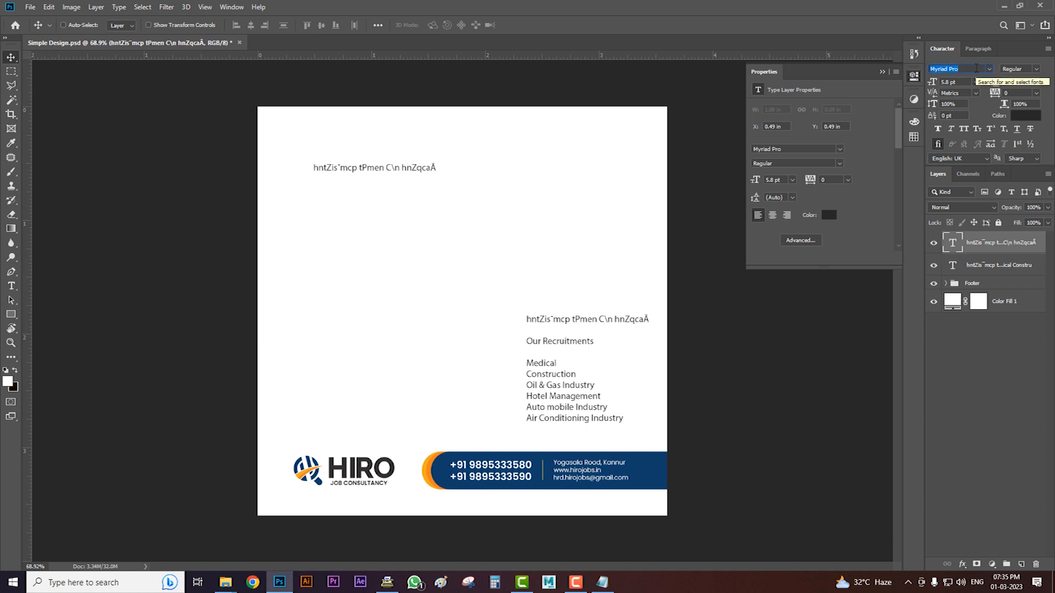
{"action": "type", "text": "k0"}
{"action": "scroll", "coordinate": [996, 370], "scroll_direction": "down", "scroll_amount": 4}
{"action": "left_click_drag", "start_coordinate": [453, 175], "coordinate": [570, 230]}
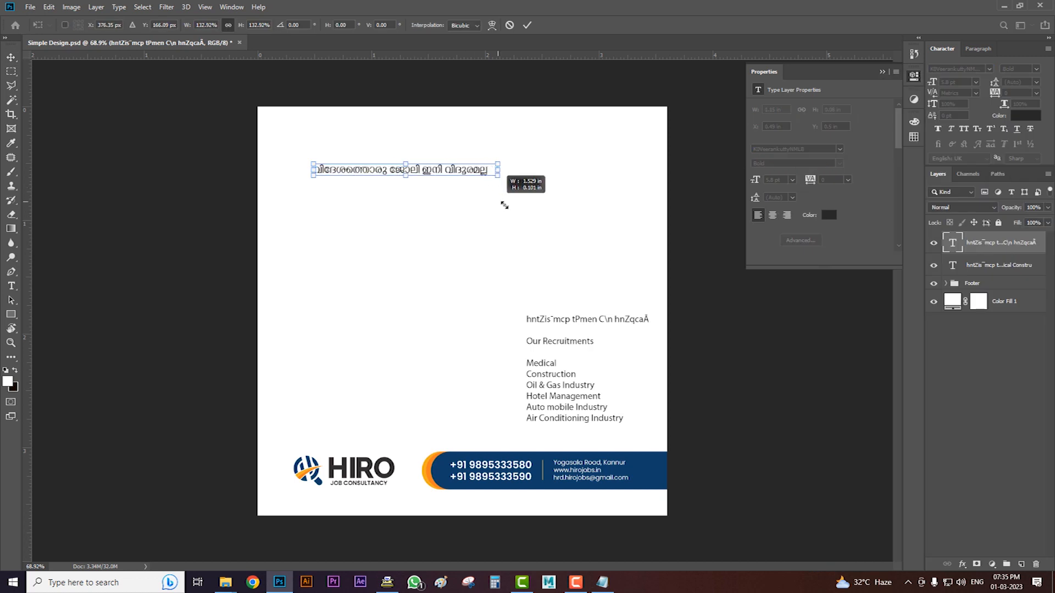
{"action": "key", "text": "Return"}
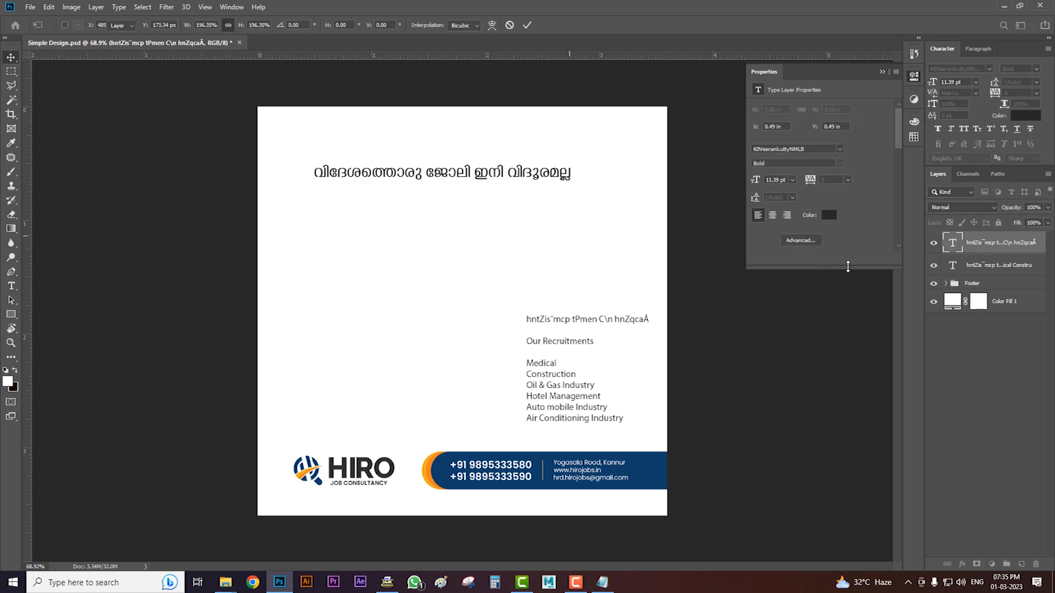
Break the Malayalam headline into two lines before ഇനി and shift it slightly up and to the left.
{"action": "double_click", "coordinate": [952, 245]}
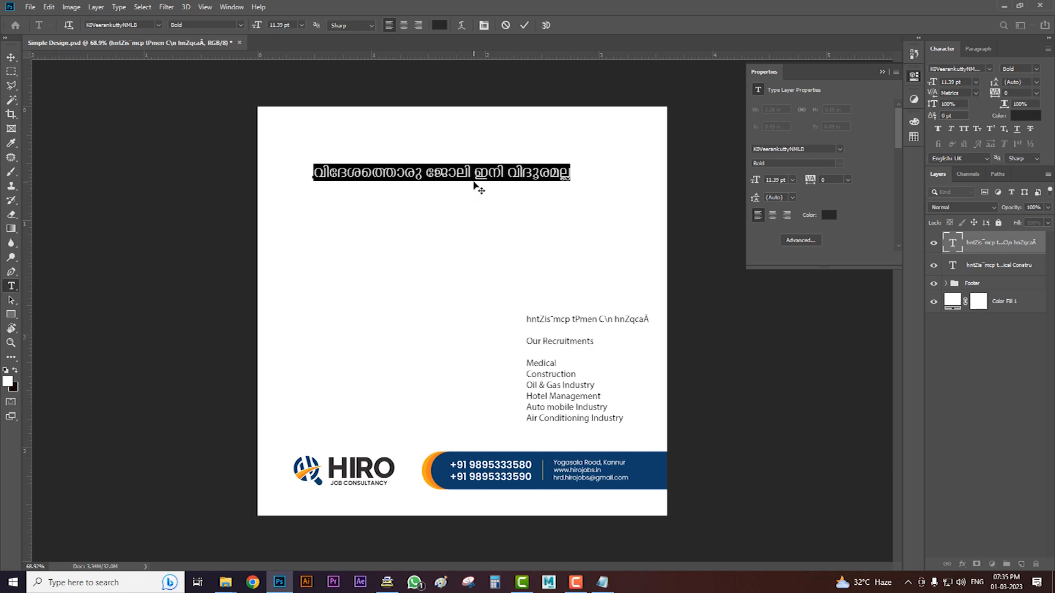
{"action": "left_click", "coordinate": [426, 172]}
{"action": "left_click", "coordinate": [474, 172]}
{"action": "key", "text": "Return"}
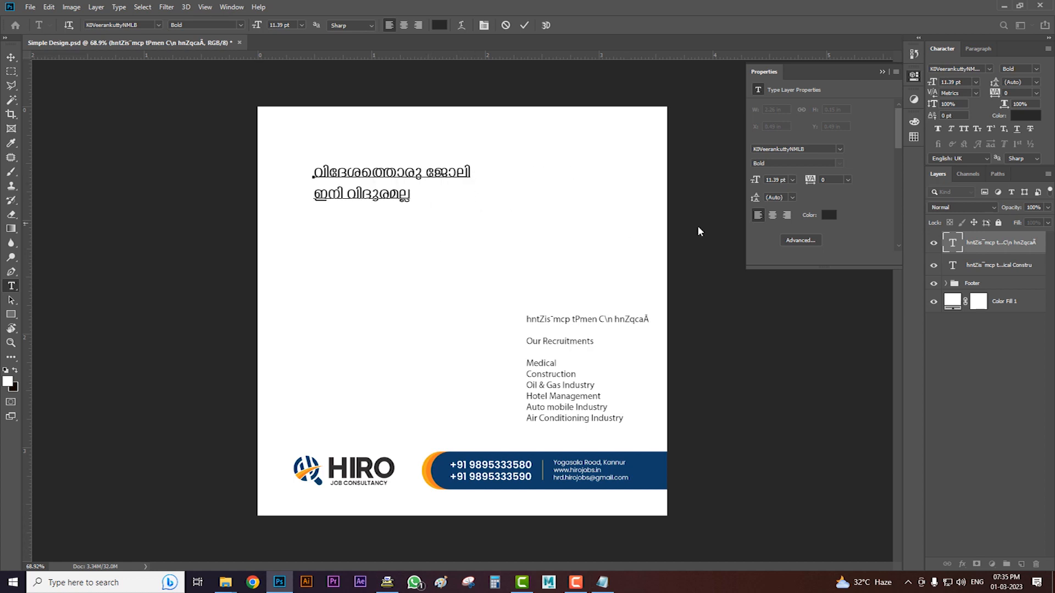
{"action": "left_click", "coordinate": [1003, 246]}
{"action": "key", "text": "v"}
{"action": "left_click_drag", "start_coordinate": [450, 194], "coordinate": [439, 189]}
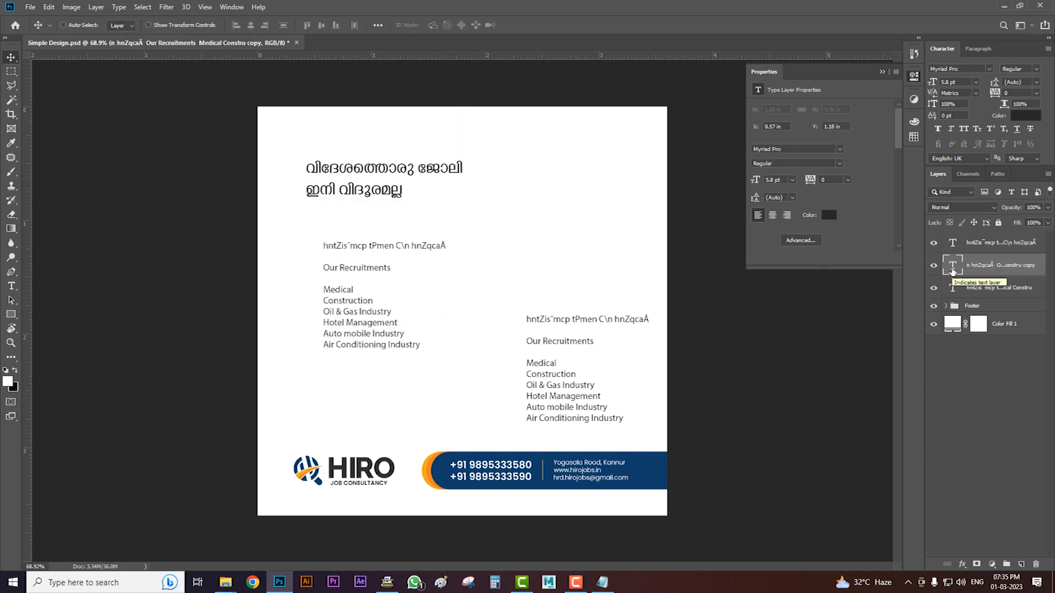
Reduce the second copy of the text block to Our Recruitments and align it with the headline's left edge, at X 0.42 in, Y 1.07 in.
{"action": "double_click", "coordinate": [952, 267]}
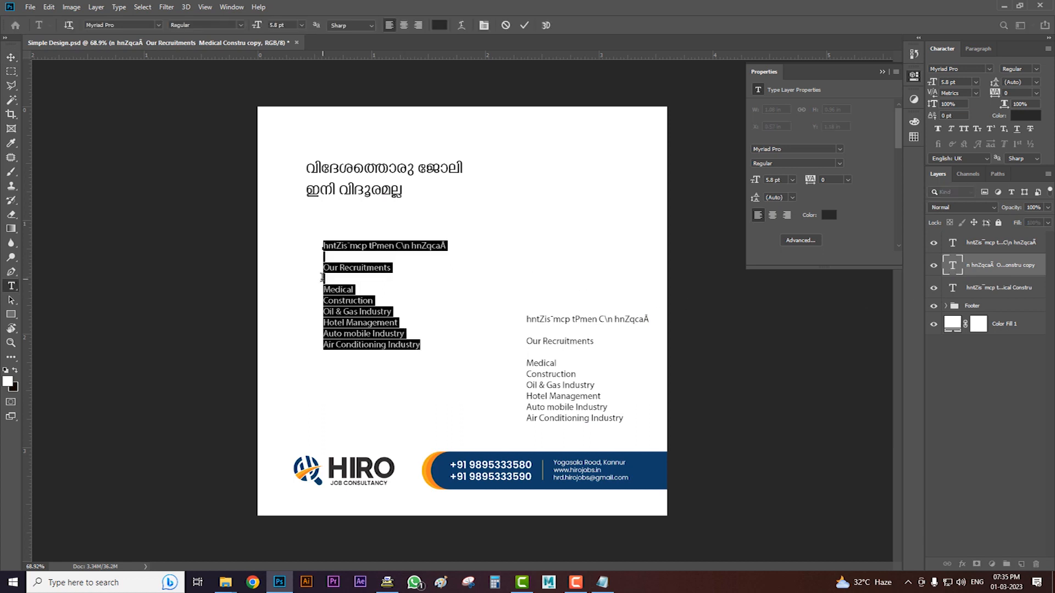
{"action": "left_click_drag", "start_coordinate": [322, 277], "coordinate": [481, 378]}
{"action": "key", "text": "Delete"}
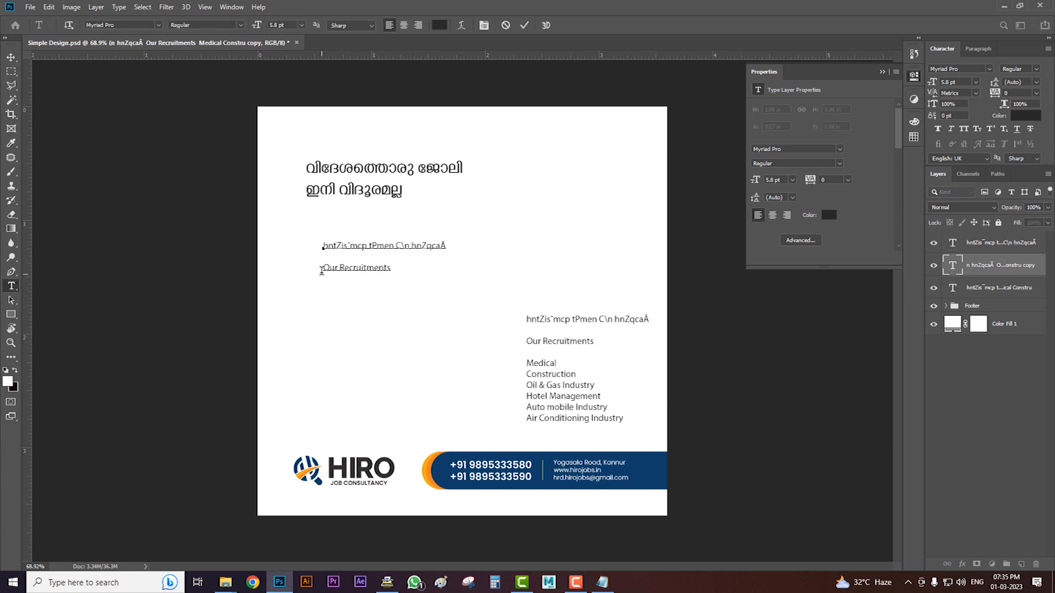
{"action": "left_click_drag", "start_coordinate": [322, 268], "coordinate": [342, 242]}
{"action": "key", "text": "Delete"}
{"action": "key", "text": "ctrl+Return"}
{"action": "key", "text": "v"}
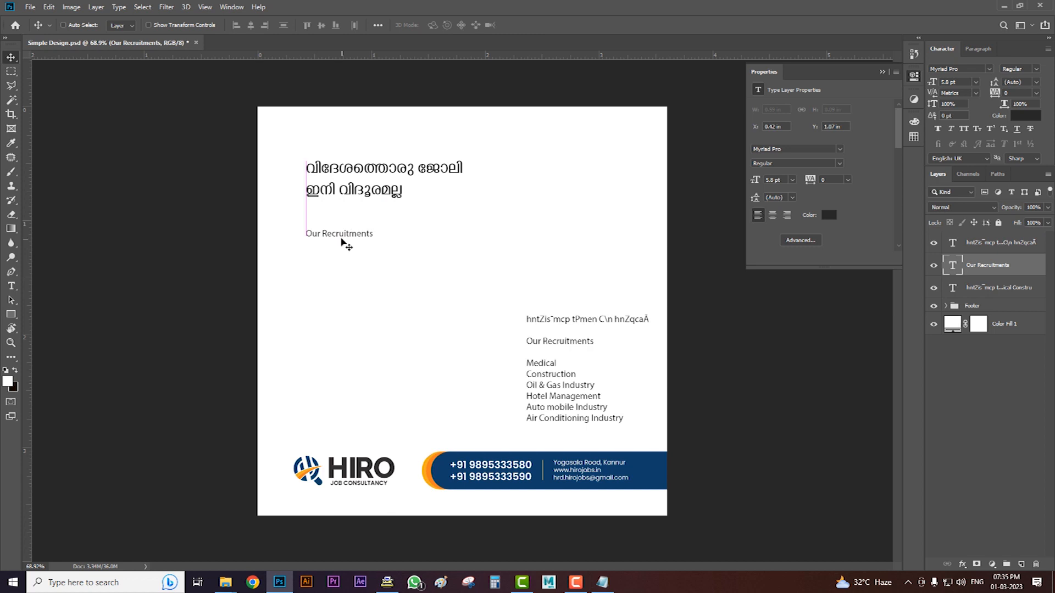
Open the original text block for editing and copy the six industry lines, Medical through Air Conditioning Industry, from the Notepad note.
{"action": "left_click", "coordinate": [961, 286]}
{"action": "left_click_drag", "start_coordinate": [539, 381], "coordinate": [486, 362]}
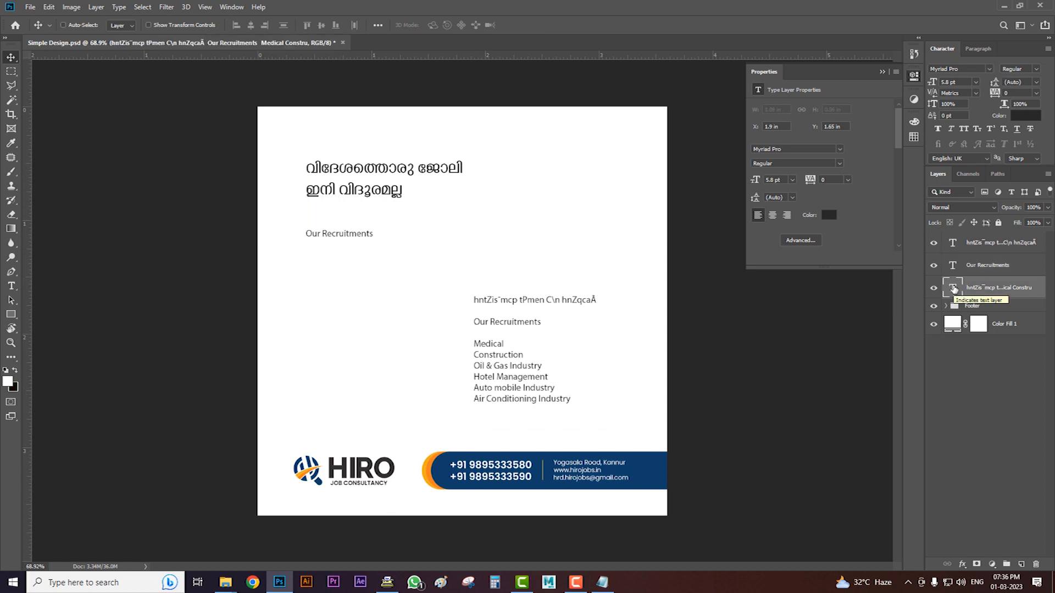
{"action": "double_click", "coordinate": [953, 288]}
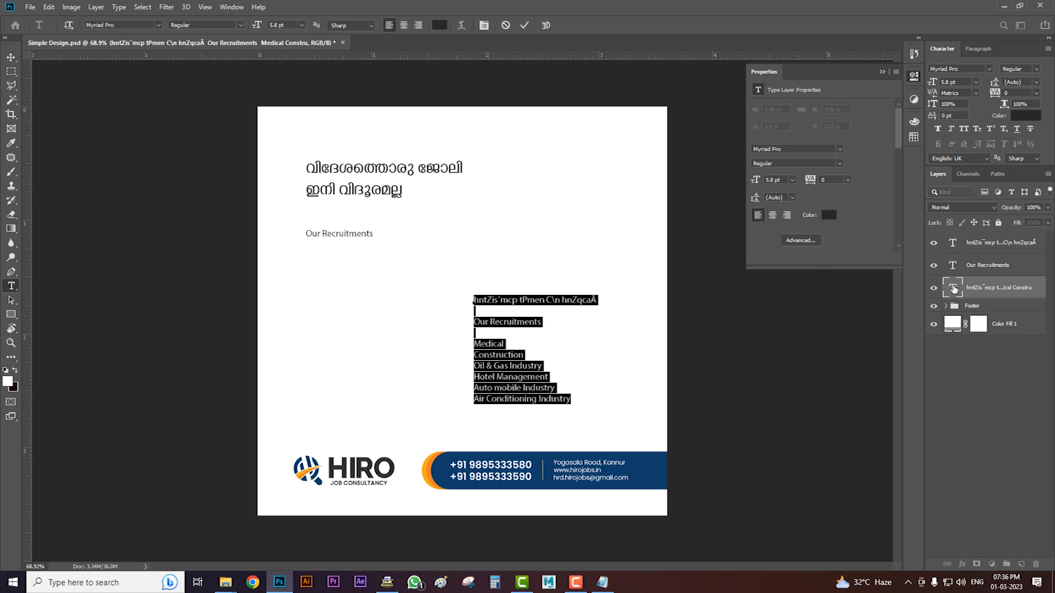
{"action": "key", "text": "alt+Tab"}
{"action": "left_click", "coordinate": [283, 282]}
{"action": "left_click_drag", "start_coordinate": [305, 269], "coordinate": [25, 147]}
{"action": "key", "text": "ctrl+c"}
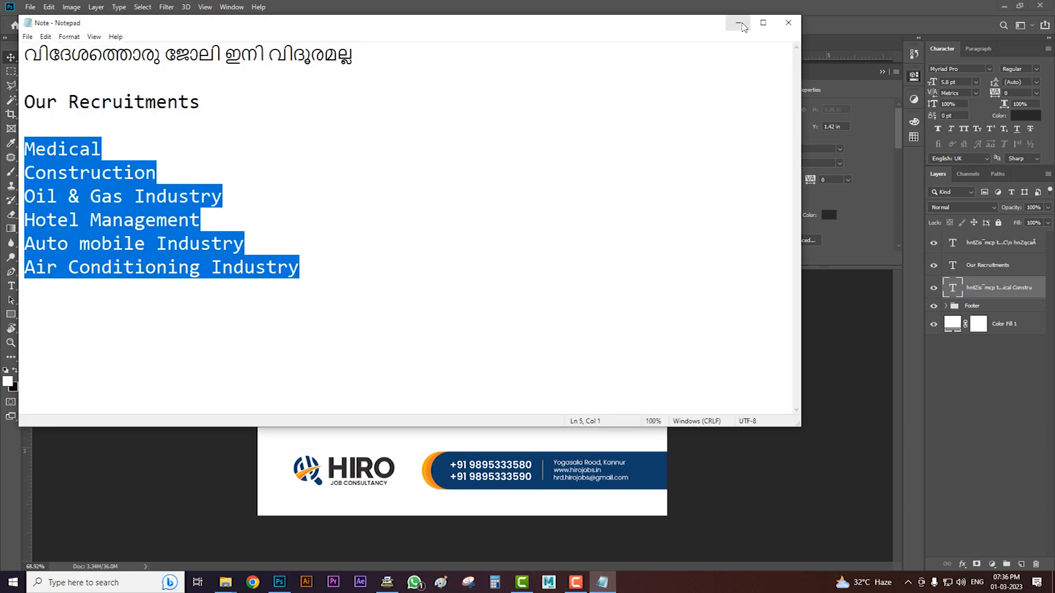
Replace the original block's text with the copied industry list and trim it to the single line Medical.
{"action": "left_click", "coordinate": [740, 23]}
{"action": "scroll", "coordinate": [348, 313], "scroll_direction": "up", "scroll_amount": 2}
{"action": "key", "text": "ctrl+v"}
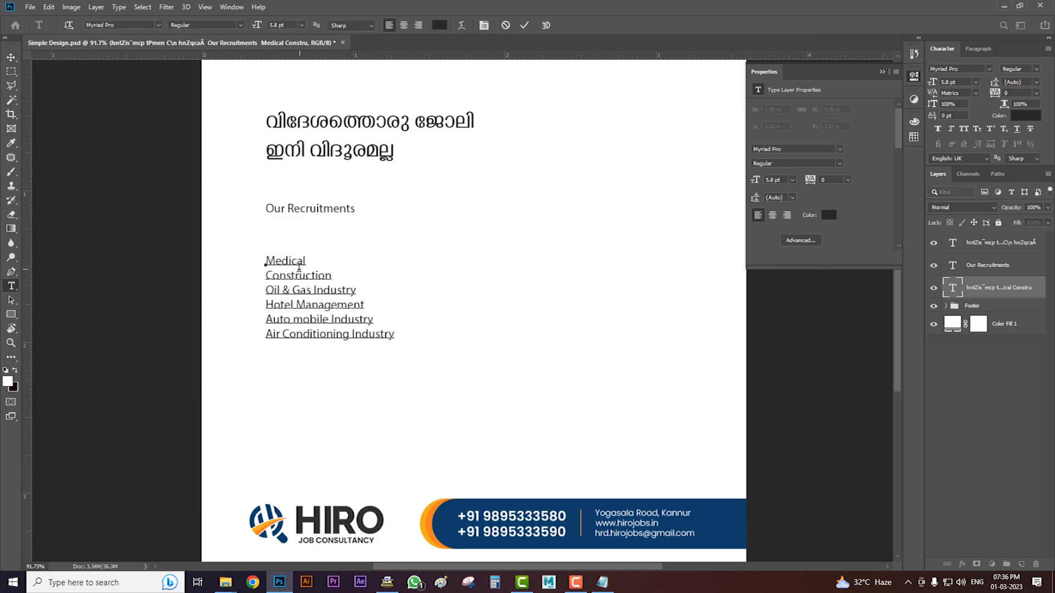
{"action": "left_click_drag", "start_coordinate": [267, 275], "coordinate": [471, 370]}
{"action": "key", "text": "BackSpace"}
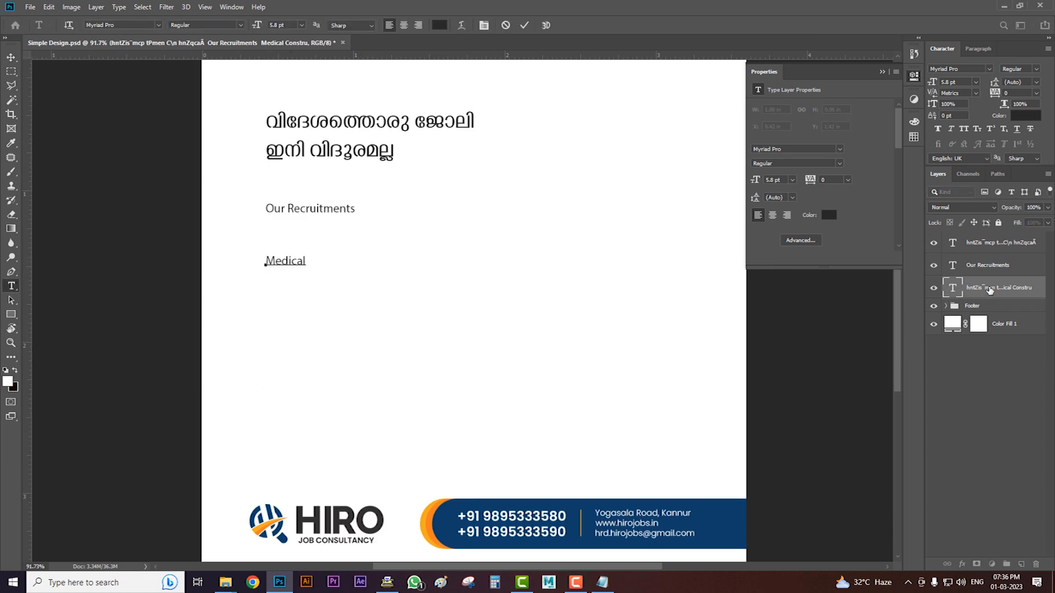
{"action": "key", "text": "ctrl+Return"}
{"action": "key", "text": "v"}
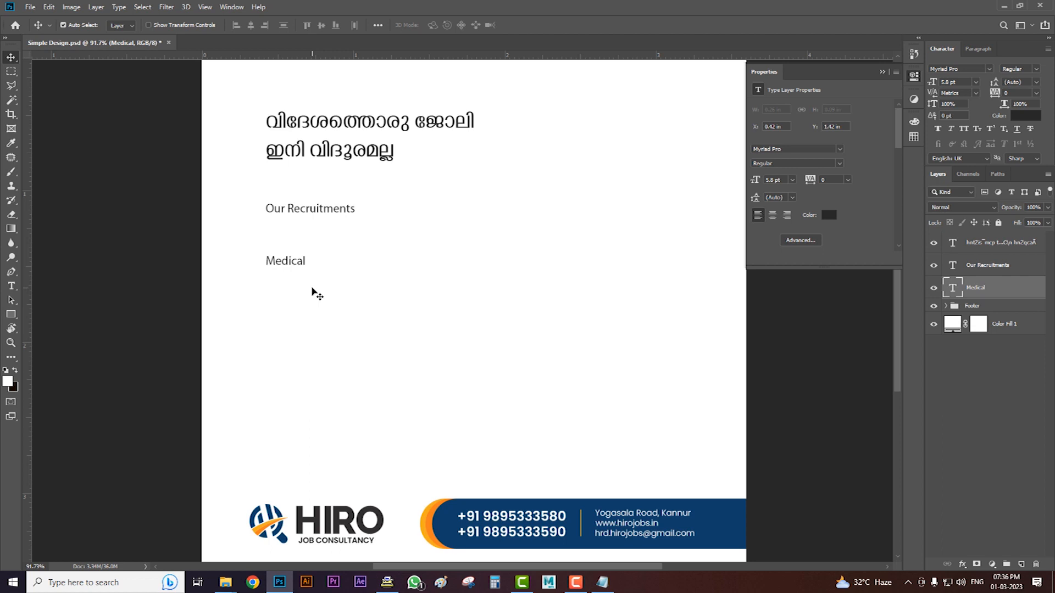
Duplicate the Medical line just below itself, with its layer underneath, and change the copy's text to Construction.
{"action": "key", "text": "ctrl+j"}
{"action": "left_click_drag", "start_coordinate": [986, 288], "coordinate": [986, 314]}
{"action": "left_click_drag", "start_coordinate": [341, 280], "coordinate": [341, 305]}
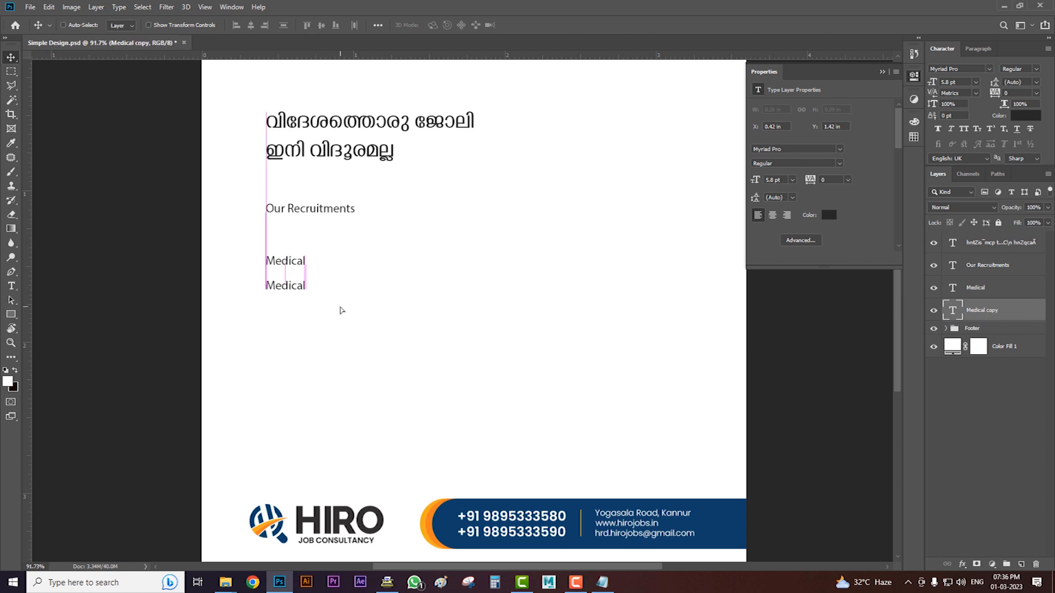
{"action": "double_click", "coordinate": [954, 311]}
{"action": "key", "text": "ctrl+v"}
{"action": "left_click_drag", "start_coordinate": [268, 311], "coordinate": [429, 363]}
{"action": "key", "text": "BackSpace"}
{"action": "left_click_drag", "start_coordinate": [266, 296], "coordinate": [261, 276]}
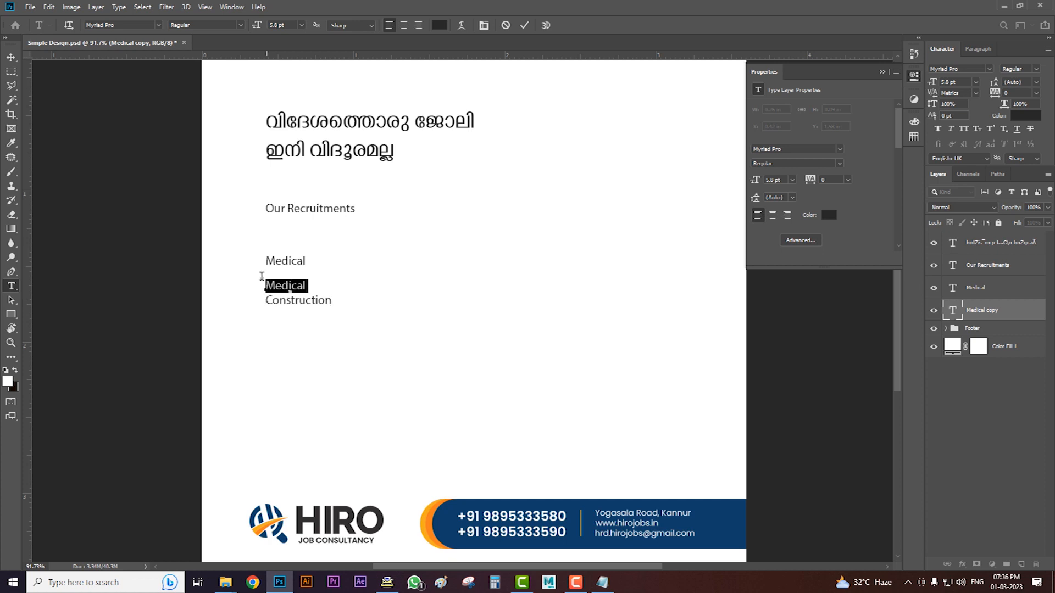
{"action": "key", "text": "BackSpace"}
{"action": "key", "text": "ctrl+Return"}
{"action": "key", "text": "v"}
Duplicate the Construction line, place the copy's layer beneath it and shift the copy down to Y 1.76 in.
{"action": "key", "text": "ctrl+j"}
{"action": "left_click_drag", "start_coordinate": [967, 310], "coordinate": [928, 345]}
{"action": "key", "text": "shift+Down"}
{"action": "key", "text": "shift+Down"}
{"action": "key", "text": "shift+Down"}
{"action": "key", "text": "shift+Down"}
{"action": "key", "text": "shift+Down"}
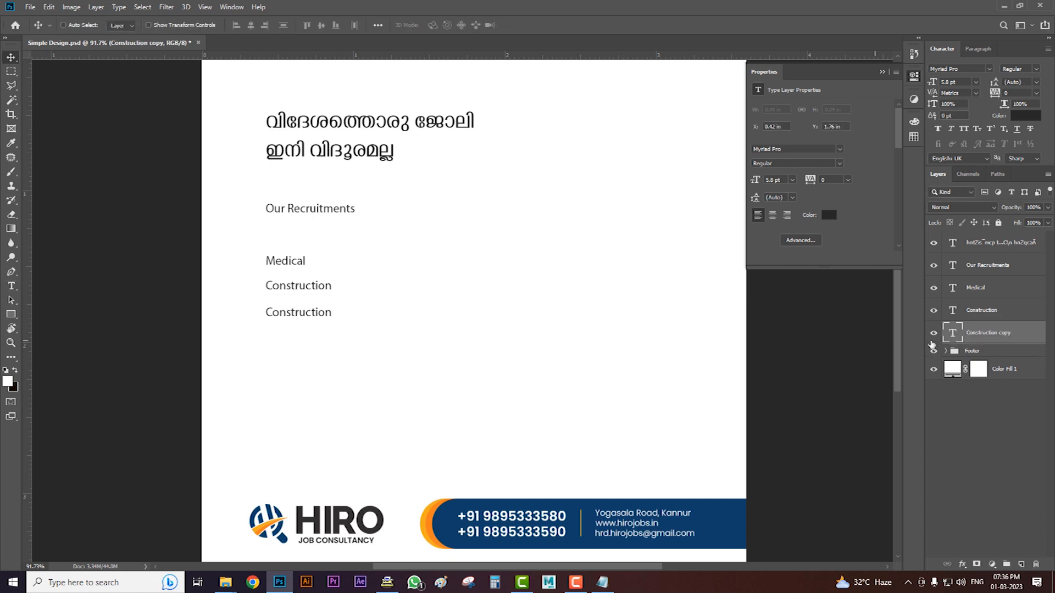
Paste the industry list into the lower Construction copy and keep only Oil & Gas Industry.
{"action": "double_click", "coordinate": [953, 333]}
{"action": "key", "text": "ctrl+v"}
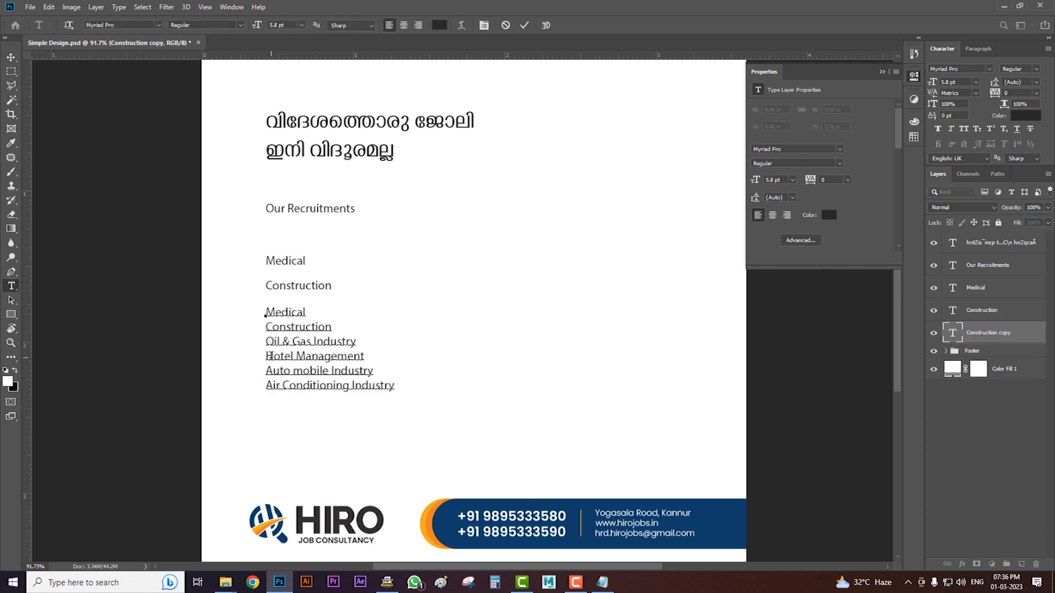
{"action": "left_click_drag", "start_coordinate": [267, 357], "coordinate": [473, 400]}
{"action": "key", "text": "BackSpace"}
{"action": "left_click_drag", "start_coordinate": [266, 341], "coordinate": [254, 287]}
{"action": "key", "text": "BackSpace"}
{"action": "key", "text": "ctrl+Return"}
{"action": "key", "text": "v"}
Duplicate the last list line downward to make separate Hotel Management, Auto mobile Industry and Air Conditioning Industry text layers.
{"action": "key", "text": "ctrl+j"}
{"action": "left_click_drag", "start_coordinate": [992, 335], "coordinate": [992, 356]}
{"action": "left_click_drag", "start_coordinate": [323, 332], "coordinate": [322, 358]}
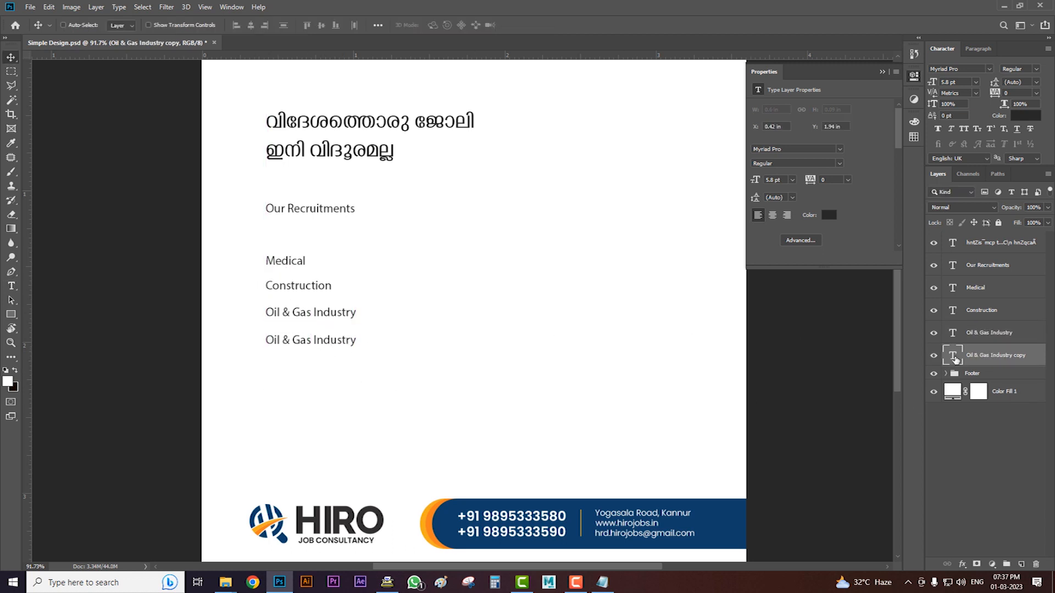
{"action": "key", "text": "t"}
{"action": "double_click", "coordinate": [952, 356]}
{"action": "key", "text": "ctrl+v"}
{"action": "left_click_drag", "start_coordinate": [266, 400], "coordinate": [508, 426]}
{"action": "key", "text": "BackSpace"}
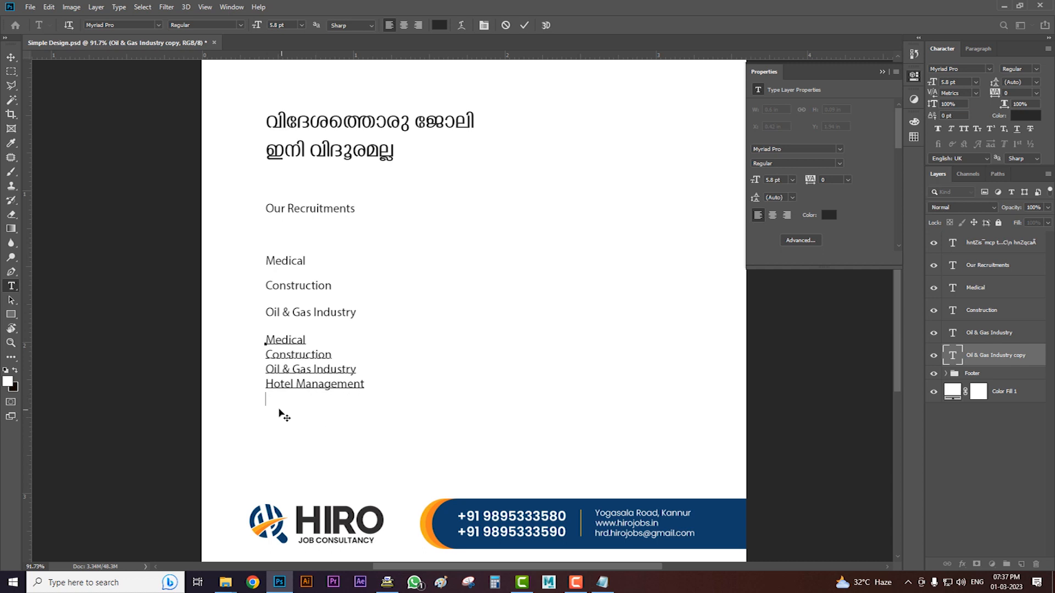
{"action": "left_click_drag", "start_coordinate": [267, 384], "coordinate": [266, 336]}
{"action": "key", "text": "BackSpace"}
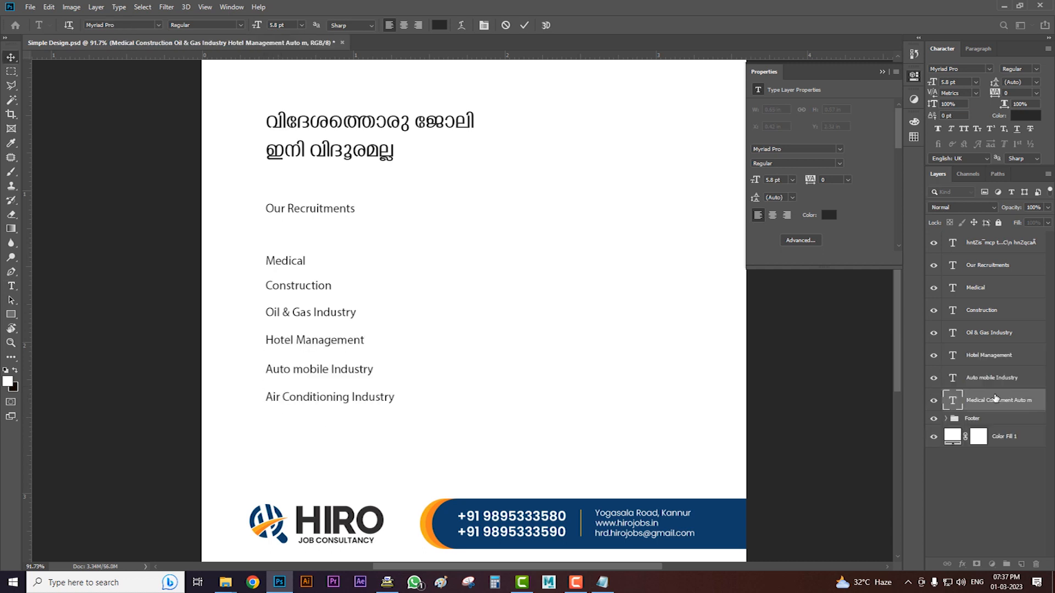
{"action": "key", "text": "ctrl+Return"}
{"action": "key", "text": "v"}
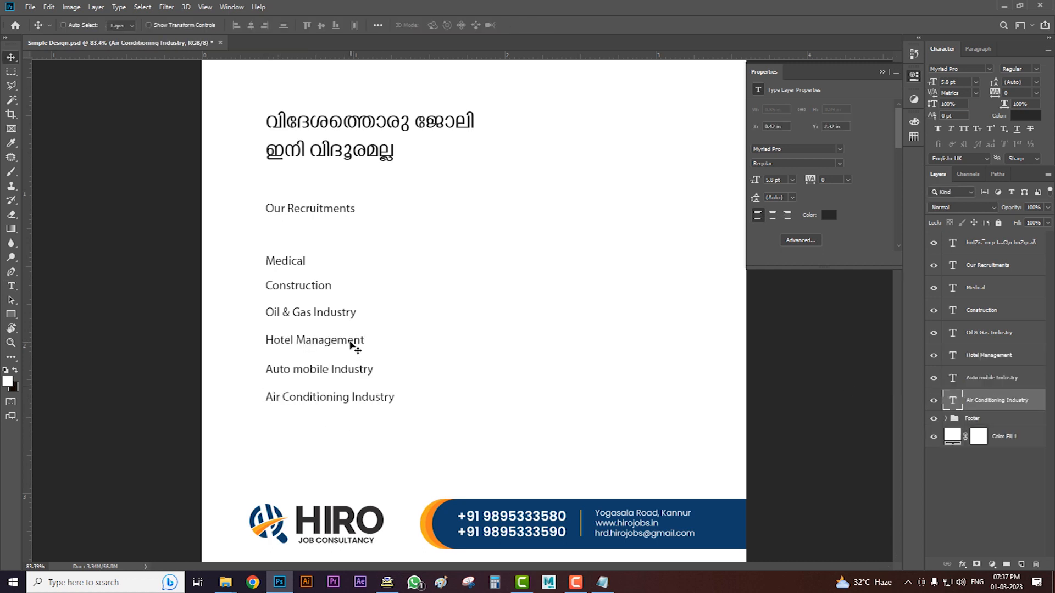
Hide the Our Recruitments and six industry layers, leaving the Malayalam headline and footer visible.
{"action": "scroll", "coordinate": [354, 347], "scroll_direction": "down", "scroll_amount": 2}
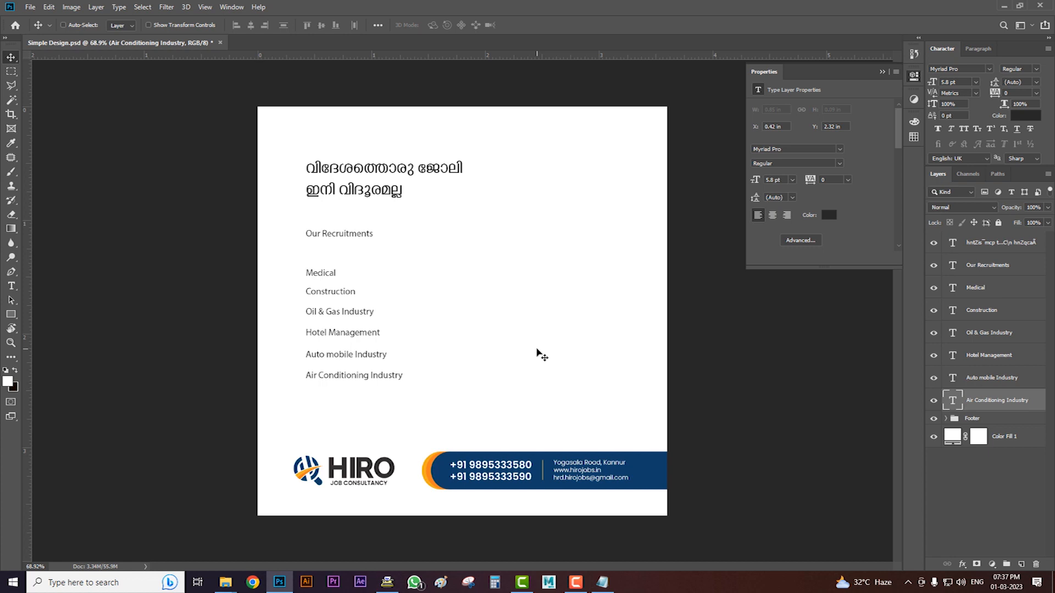
{"action": "scroll", "coordinate": [537, 352], "scroll_direction": "up", "scroll_amount": 1}
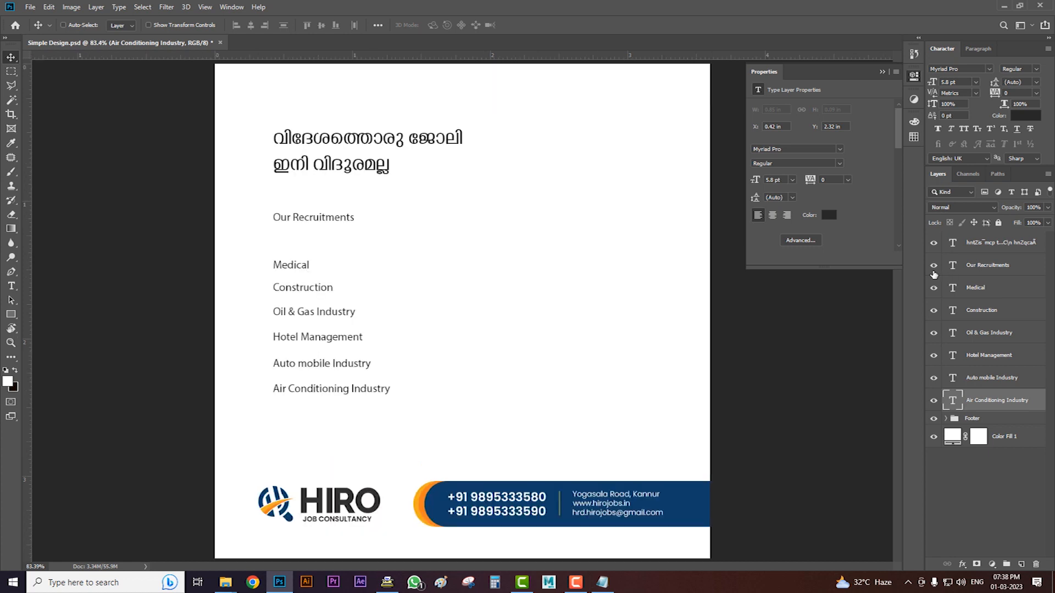
{"action": "left_click_drag", "start_coordinate": [933, 242], "coordinate": [941, 395]}
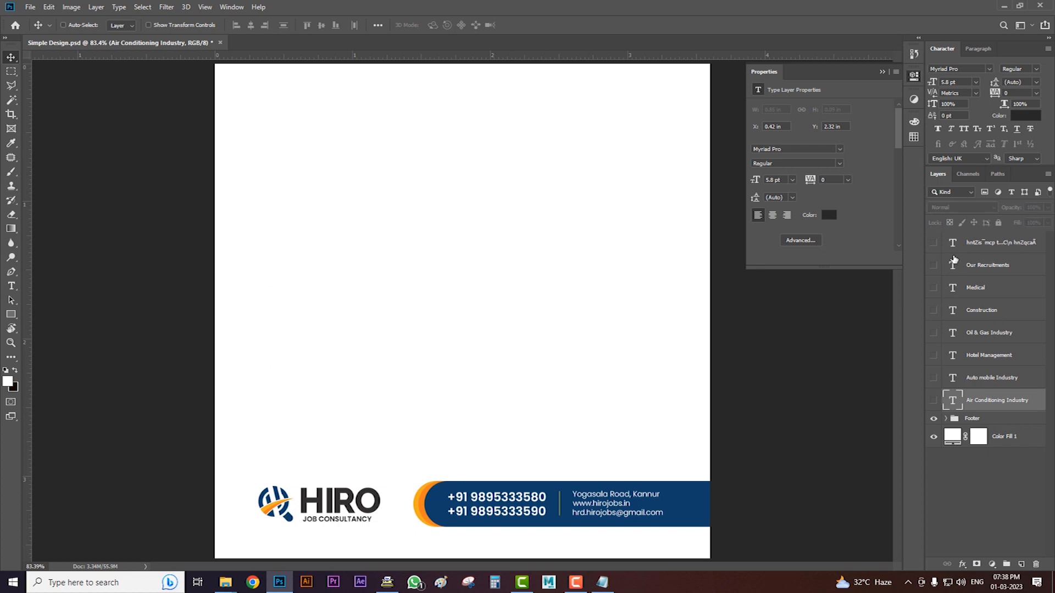
{"action": "left_click", "coordinate": [934, 244]}
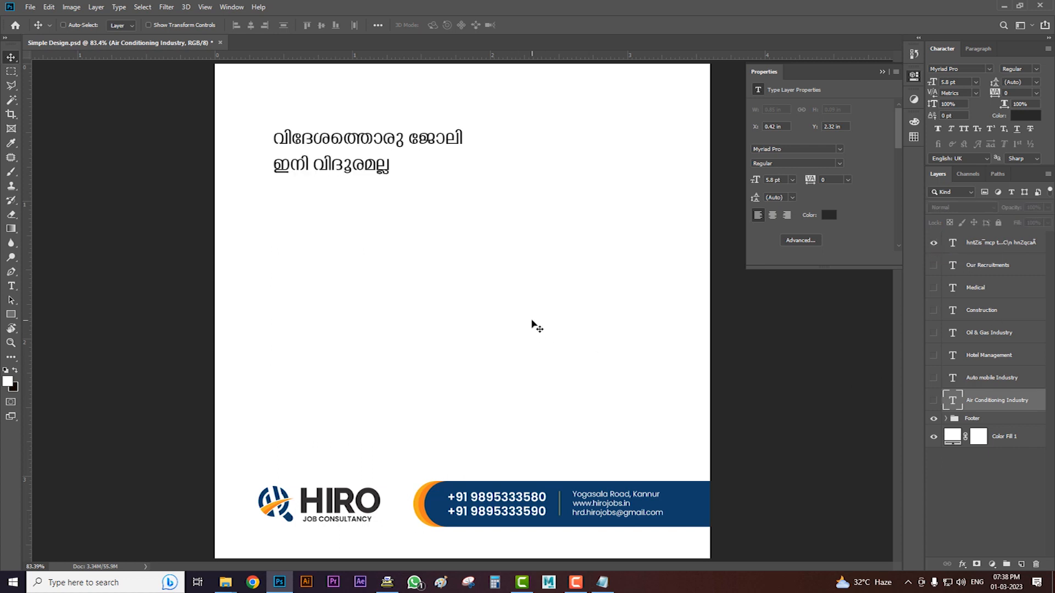
Duplicate the Malayalam headline below itself and reduce the upper one to its first word, വിദേശത്തൊരു.
{"action": "left_click", "coordinate": [989, 242]}
{"action": "left_click_drag", "start_coordinate": [364, 141], "coordinate": [423, 192]}
{"action": "key", "text": "t"}
{"action": "key", "text": "BackSpace"}
{"action": "left_click", "coordinate": [971, 250]}
{"action": "key", "text": "v"}
Duplicate the full two-line headline again and reduce the middle one to the word ജോലി.
{"action": "left_click", "coordinate": [970, 264]}
{"action": "left_click_drag", "start_coordinate": [366, 236], "coordinate": [183, 189]}
{"action": "double_click", "coordinate": [953, 265]}
{"action": "key", "text": "BackSpace"}
{"action": "left_click_drag", "start_coordinate": [270, 219], "coordinate": [434, 219]}
{"action": "key", "text": "BackSpace"}
Delete the first line from the lowest headline copy, keeping only ഇനി വിദൂരമല്ല.
{"action": "double_click", "coordinate": [952, 287]}
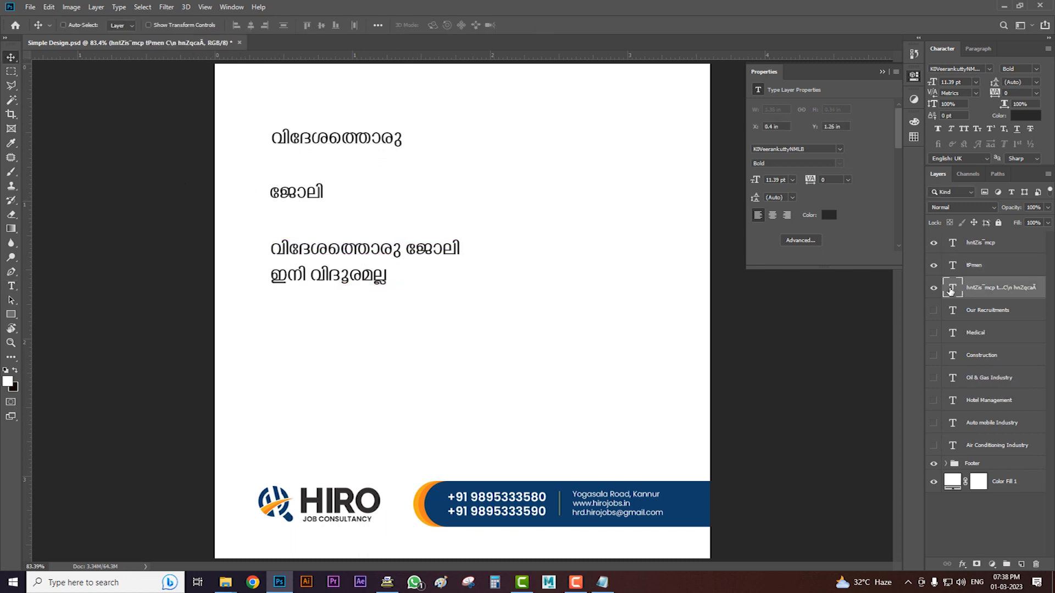
{"action": "left_click_drag", "start_coordinate": [269, 281], "coordinate": [248, 218]}
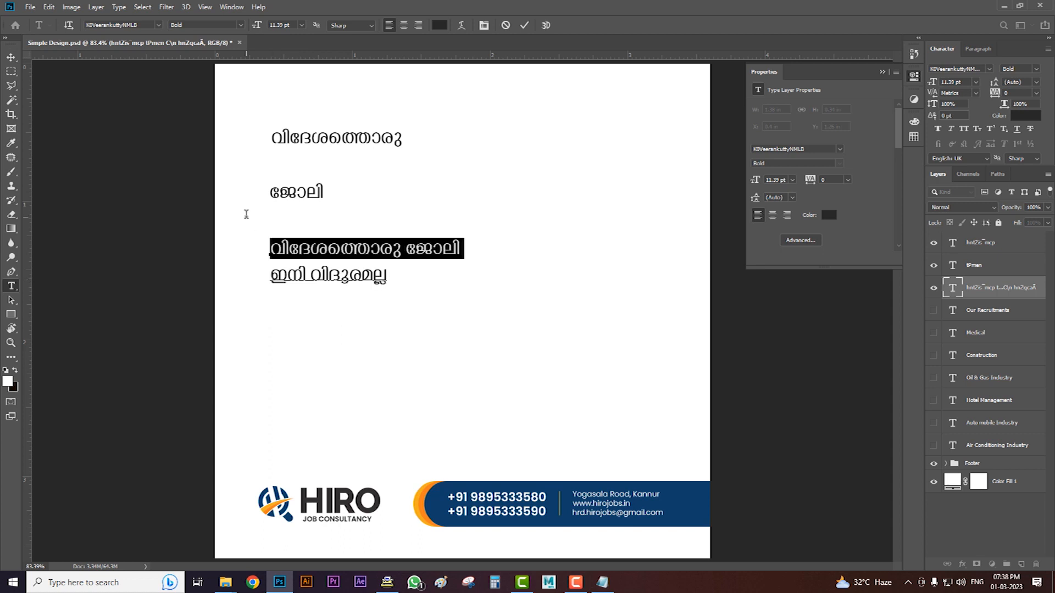
{"action": "key", "text": "BackSpace"}
{"action": "left_click", "coordinate": [11, 57]}
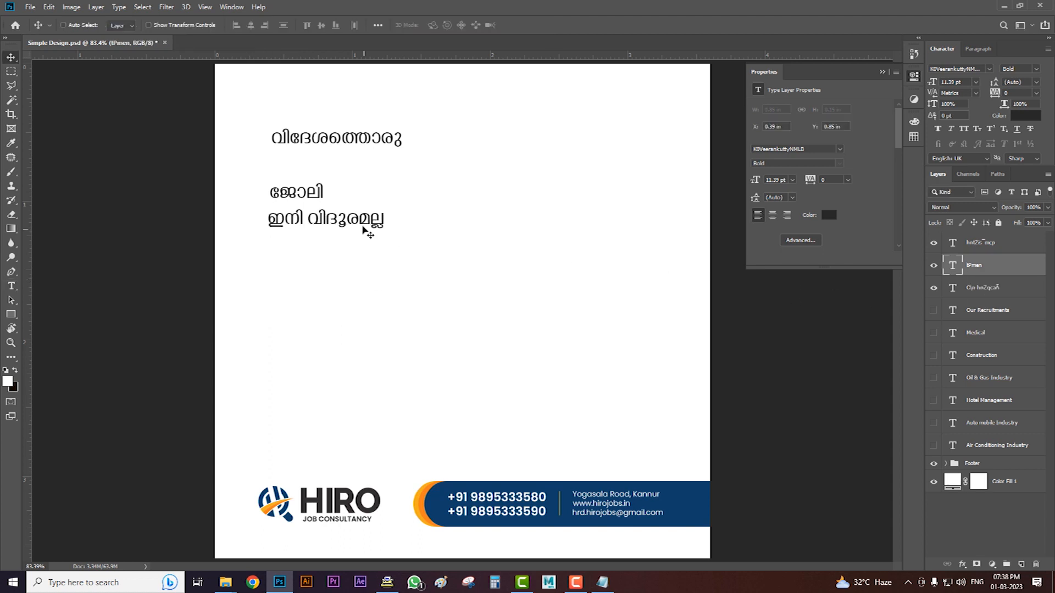
Enlarge ജോലി to about 34 pt directly under the headline's first word and move ഇനി വിദൂരമല്ല close beneath it.
{"action": "left_click_drag", "start_coordinate": [348, 195], "coordinate": [429, 197]}
{"action": "key", "text": "ctrl+t"}
{"action": "key", "text": "Return"}
{"action": "key", "text": "shift+Up"}
{"action": "key", "text": "shift+Up"}
{"action": "key", "text": "shift+Up"}
{"action": "key", "text": "ctrl+t"}
{"action": "key", "text": "Return"}
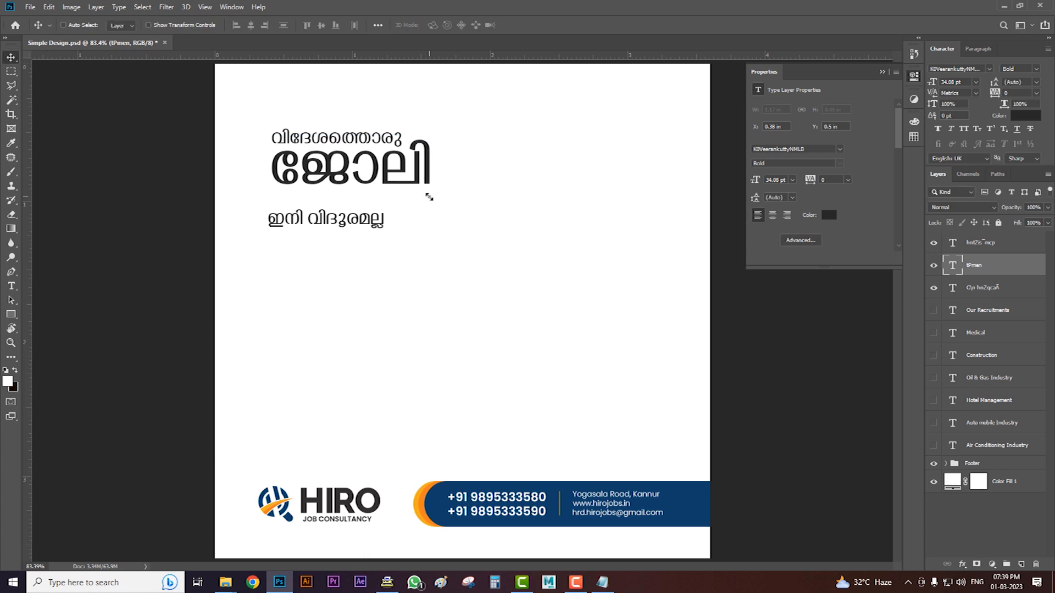
{"action": "left_click", "coordinate": [973, 286]}
{"action": "left_click_drag", "start_coordinate": [371, 227], "coordinate": [374, 208]}
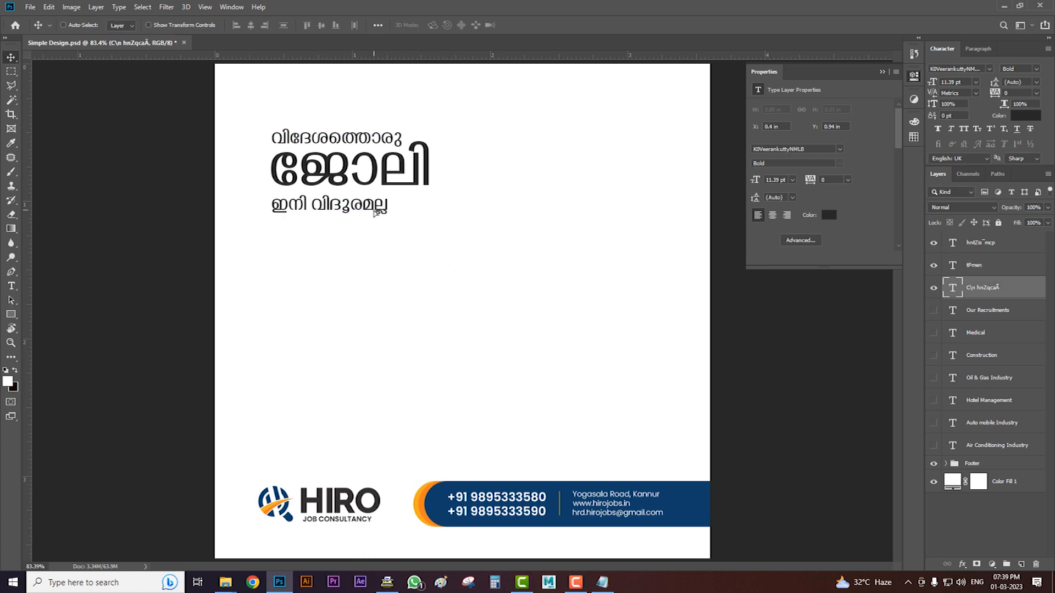
Scale up the three headline lines together, bringing ഇനി വിദൂരമല്ല to about 13.5 pt, and reposition them as one block.
{"action": "key", "text": "ctrl+minus"}
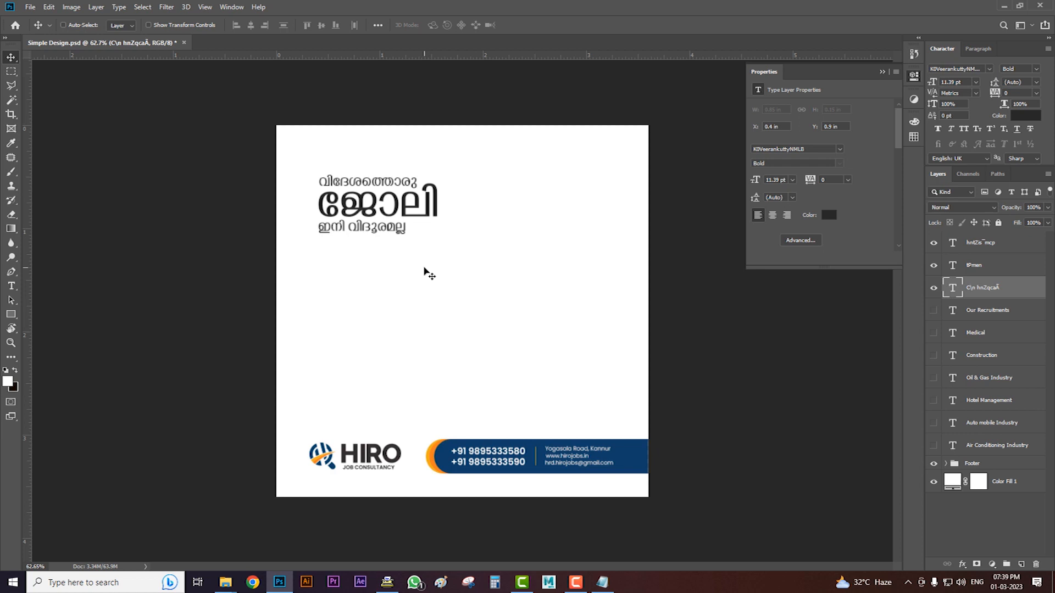
{"action": "left_click", "coordinate": [993, 249], "text": "shift"}
{"action": "key", "text": "ctrl+t"}
{"action": "left_click_drag", "start_coordinate": [440, 236], "coordinate": [460, 242]}
{"action": "key", "text": "Return"}
{"action": "left_click_drag", "start_coordinate": [478, 310], "coordinate": [472, 307]}
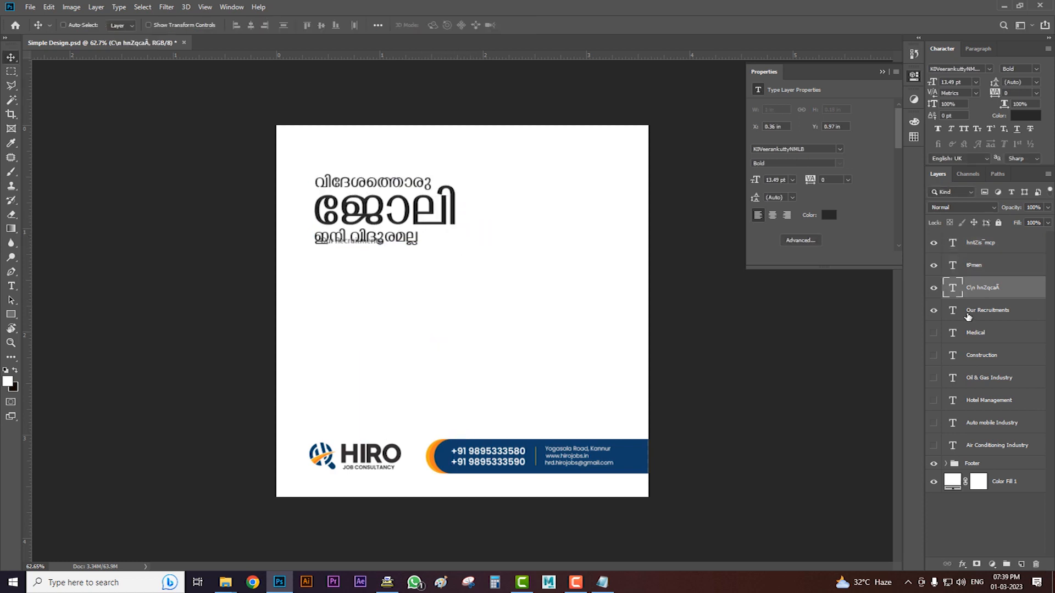
Place Our Recruitments below the Malayalam headline, set it in Poppins SemiBold and scale it up to about 6.9 pt.
{"action": "left_click", "coordinate": [966, 314]}
{"action": "left_click_drag", "start_coordinate": [394, 264], "coordinate": [390, 291]}
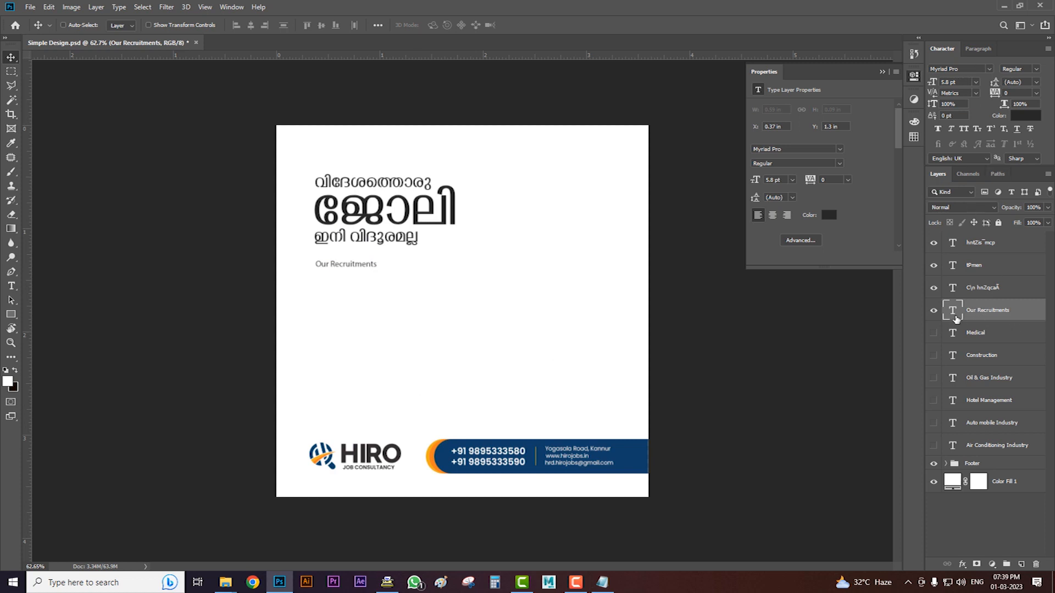
{"action": "left_click", "coordinate": [975, 69]}
{"action": "type", "text": "poppi"}
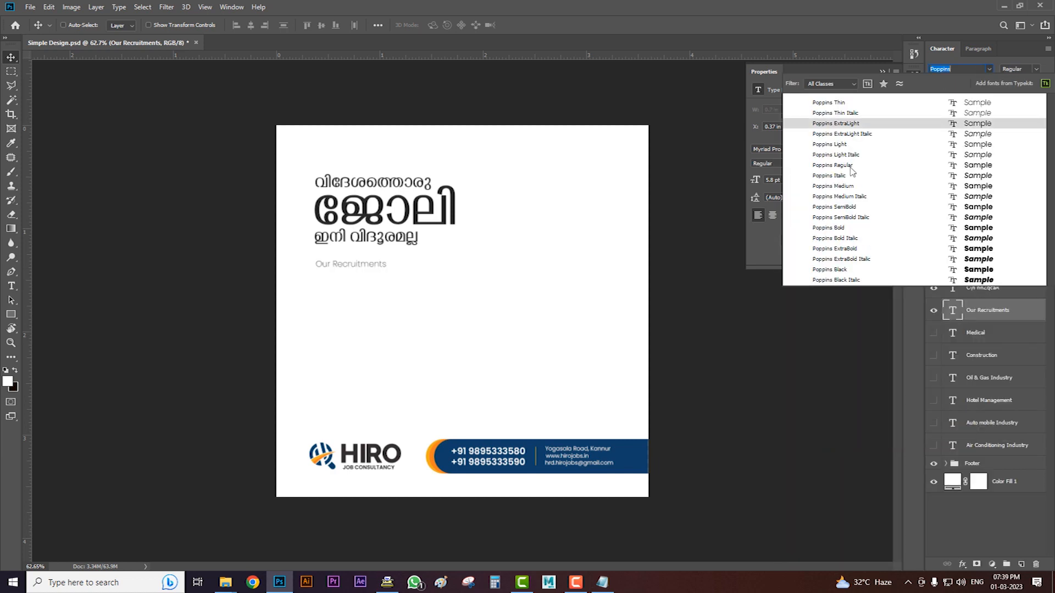
{"action": "left_click", "coordinate": [879, 206]}
{"action": "key", "text": "ctrl+t"}
{"action": "left_click_drag", "start_coordinate": [390, 270], "coordinate": [405, 279]}
{"action": "key", "text": "Return"}
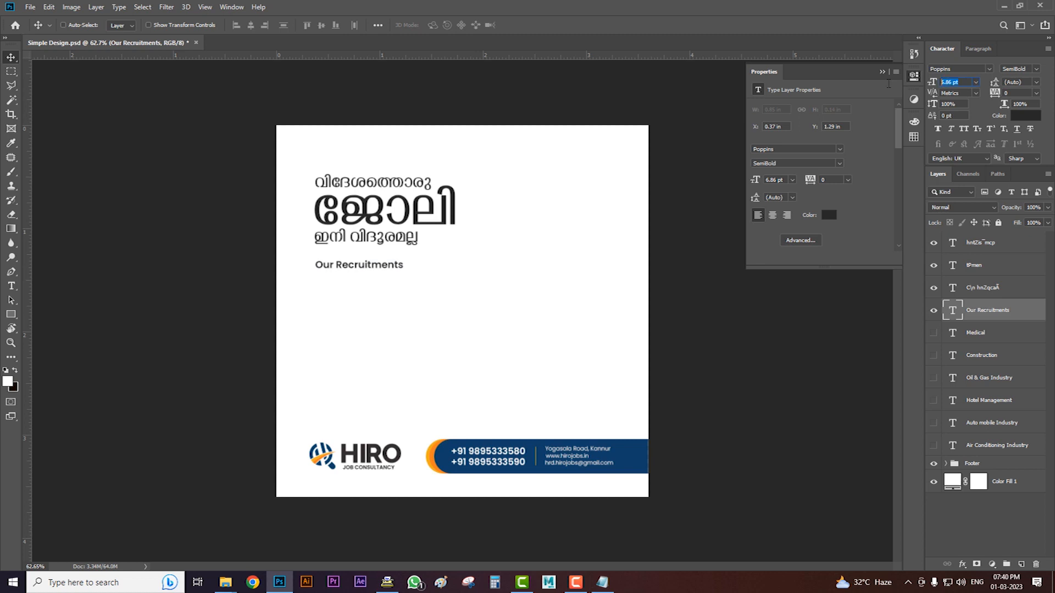
Show the six industry text layers and move them together below Our Recruitments, aligned with its starting edge.
{"action": "left_click", "coordinate": [978, 332]}
{"action": "left_click_drag", "start_coordinate": [933, 332], "coordinate": [933, 445]}
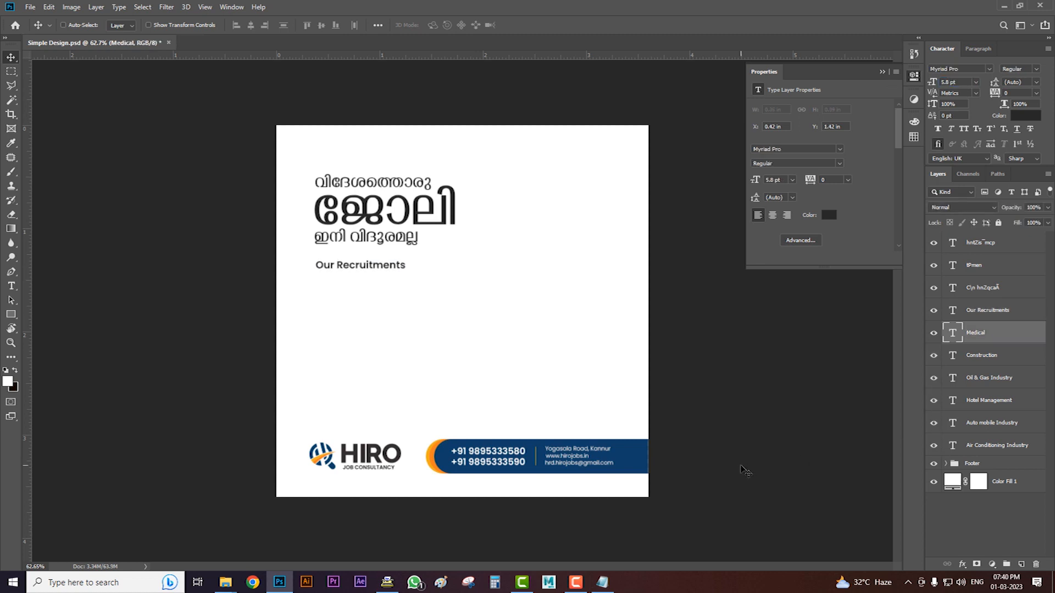
{"action": "left_click", "coordinate": [982, 449], "text": "shift"}
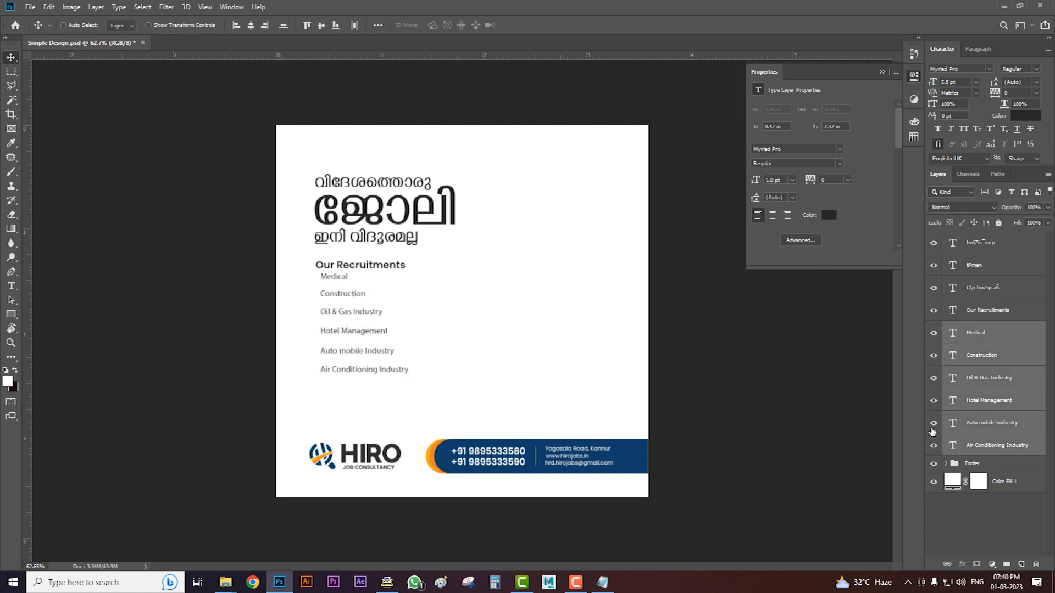
{"action": "left_click_drag", "start_coordinate": [501, 396], "coordinate": [496, 407]}
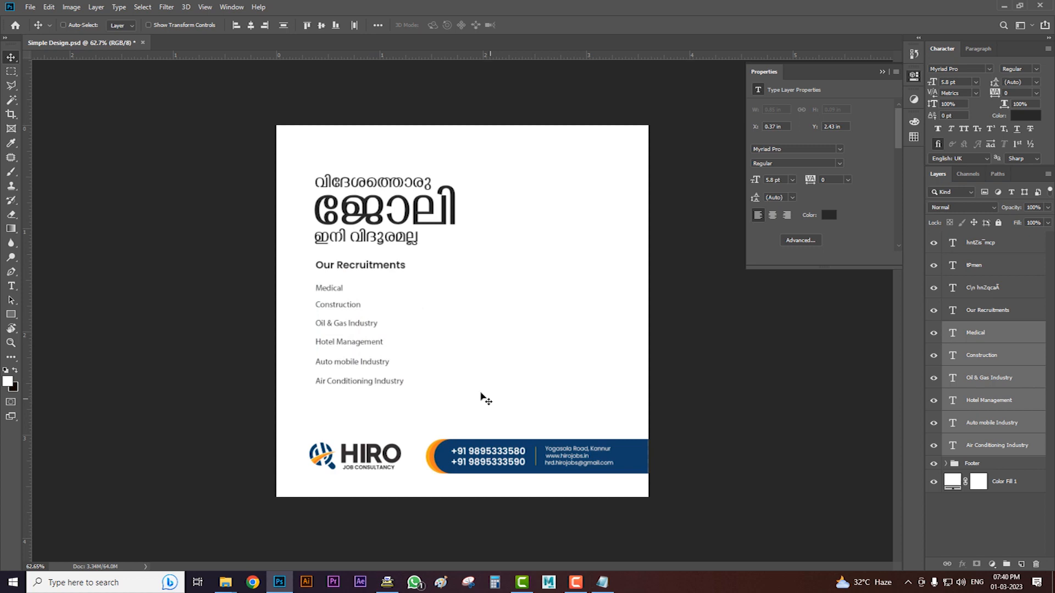
Set all six industry lines, from Medical to Air Conditioning Industry, in Poppins Medium.
{"action": "scroll", "coordinate": [362, 347], "scroll_direction": "up", "scroll_amount": 2}
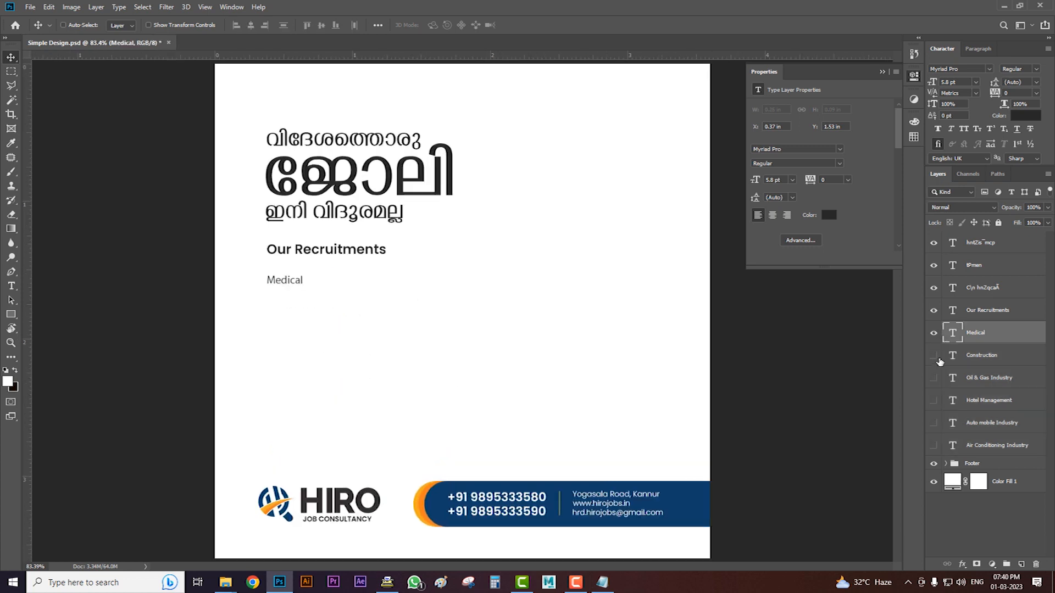
{"action": "left_click_drag", "start_coordinate": [937, 357], "coordinate": [934, 446]}
{"action": "left_click", "coordinate": [958, 445]}
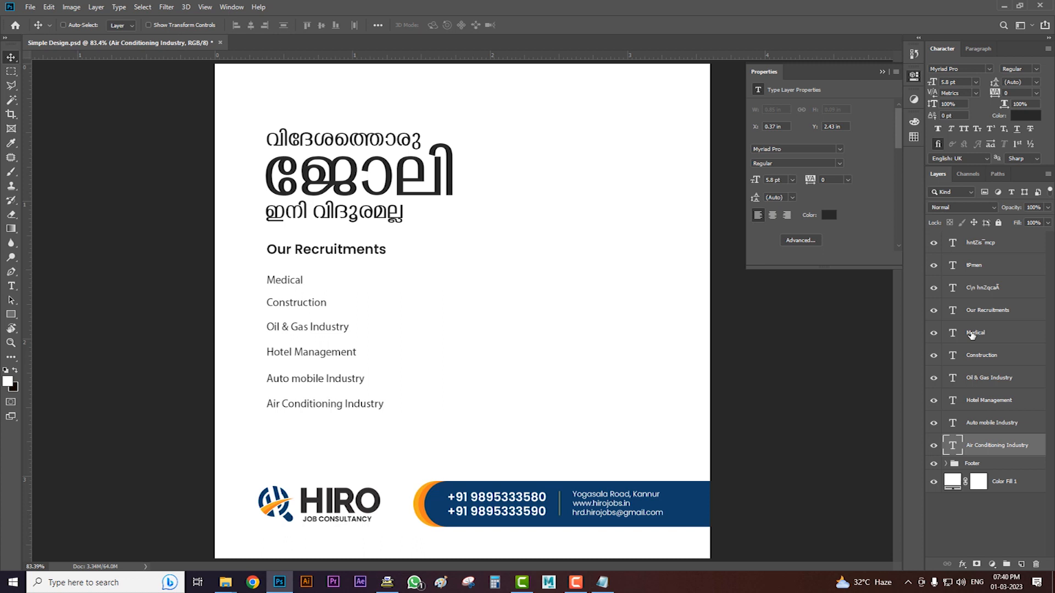
{"action": "left_click", "coordinate": [971, 334], "text": "shift"}
{"action": "left_click", "coordinate": [980, 67]}
{"action": "type", "text": "pop"}
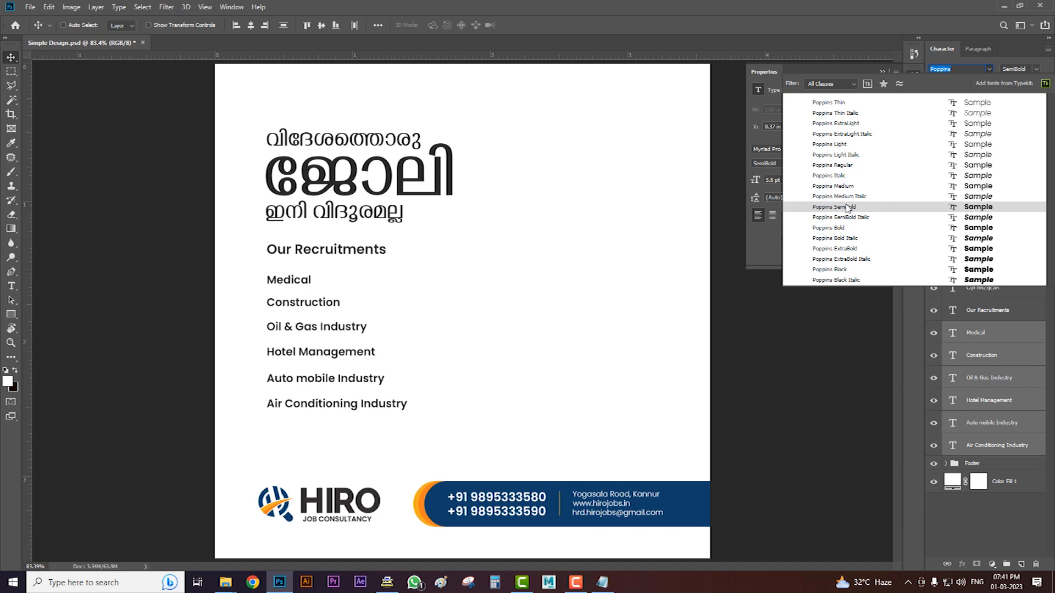
{"action": "left_click", "coordinate": [845, 227]}
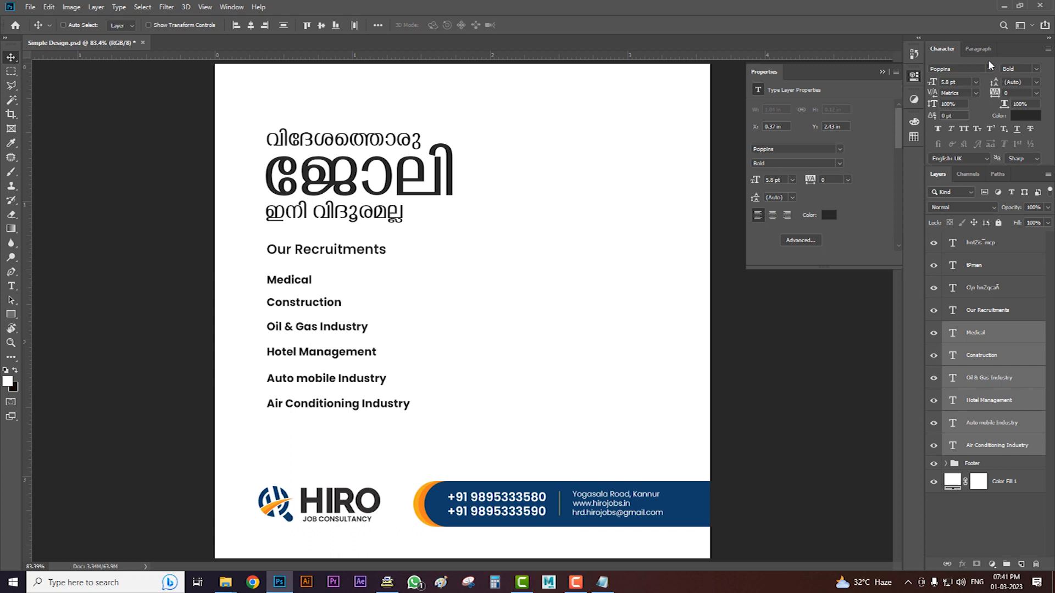
{"action": "left_click", "coordinate": [989, 70]}
{"action": "left_click", "coordinate": [989, 70]}
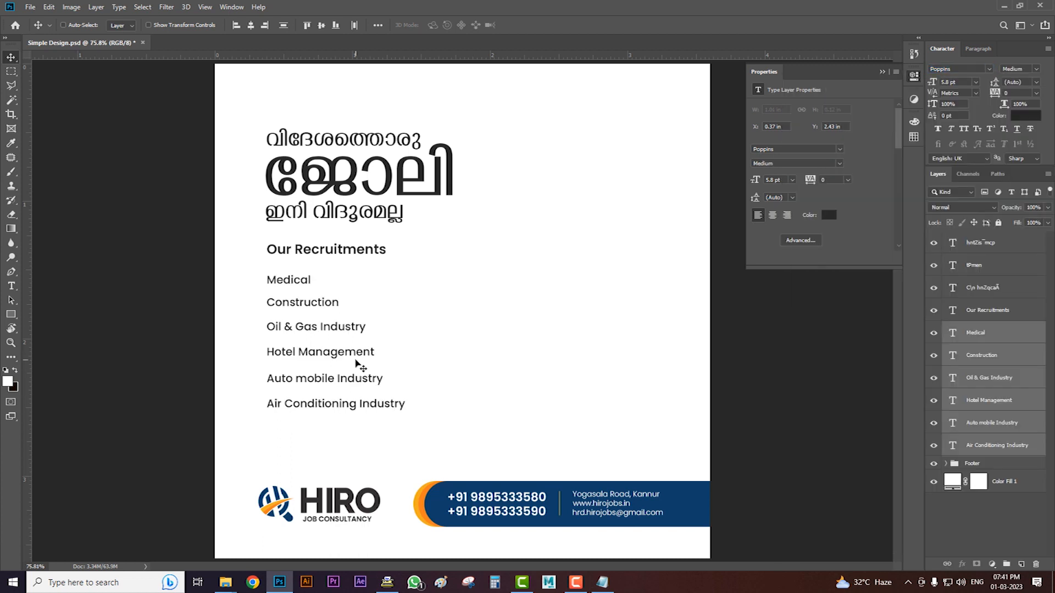
Hide the industry lines below Oil & Gas Industry and break Oil & Gas Industry into two lines after Gas.
{"action": "scroll", "coordinate": [356, 361], "scroll_direction": "down", "scroll_amount": 1}
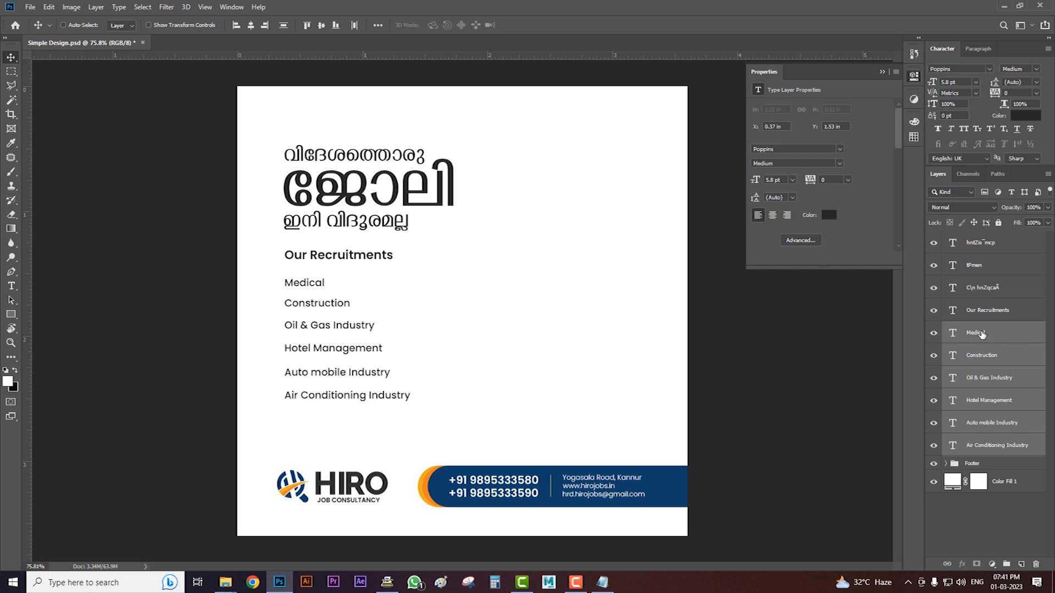
{"action": "left_click", "coordinate": [982, 334]}
{"action": "left_click_drag", "start_coordinate": [933, 355], "coordinate": [939, 425]}
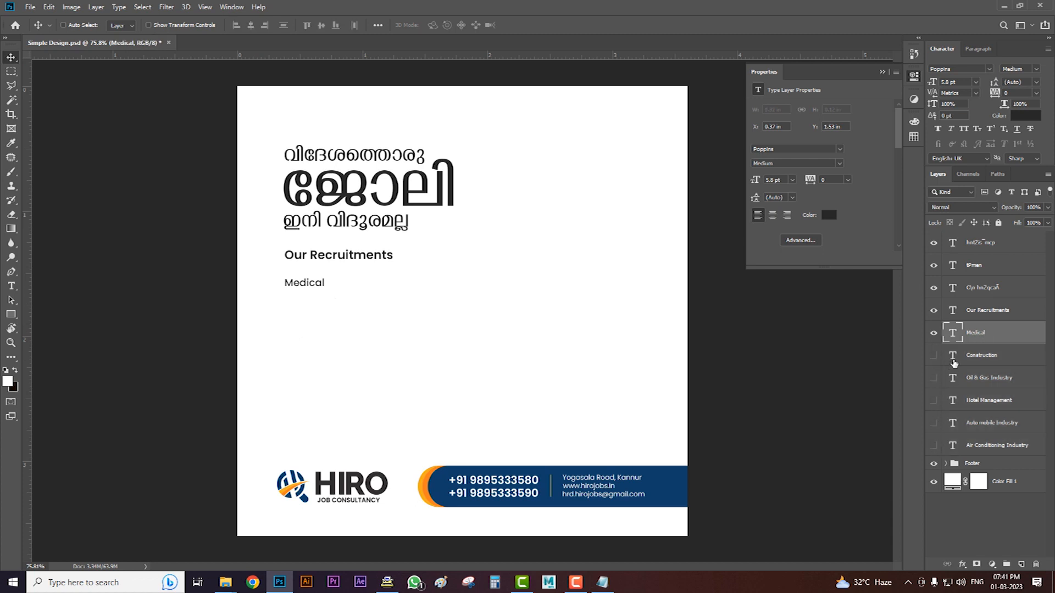
{"action": "left_click", "coordinate": [934, 356]}
{"action": "left_click", "coordinate": [936, 379]}
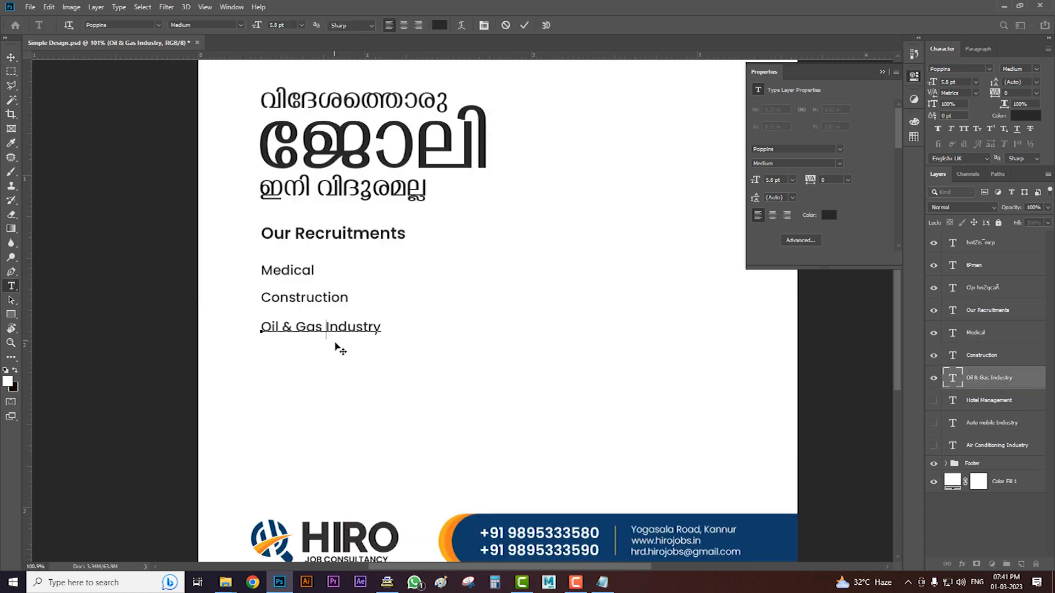
{"action": "key", "text": "BackSpace"}
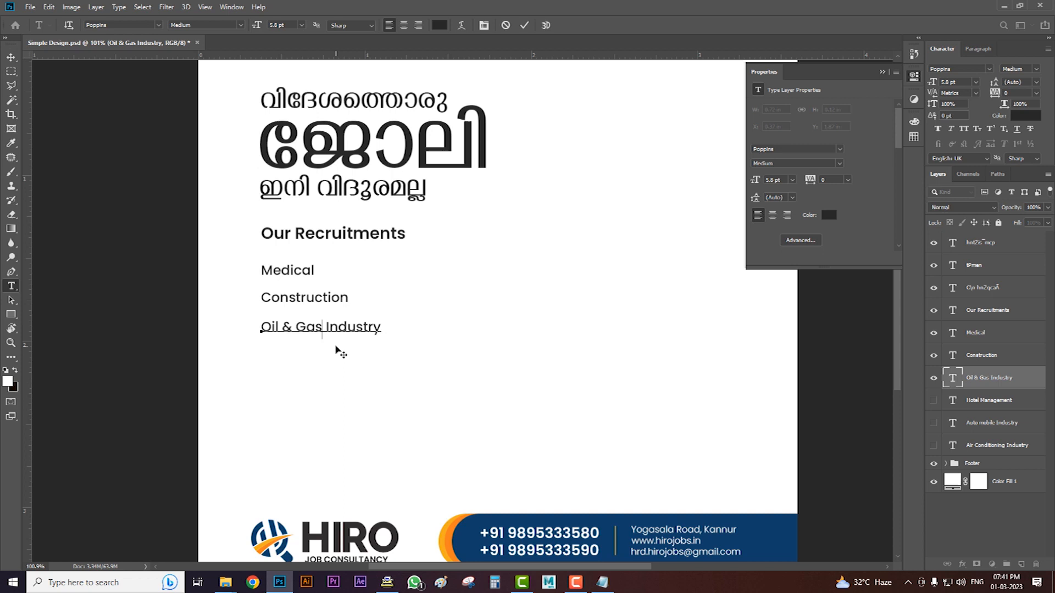
{"action": "key", "text": "Return"}
{"action": "key", "text": "ctrl+Return"}
{"action": "key", "text": "v"}
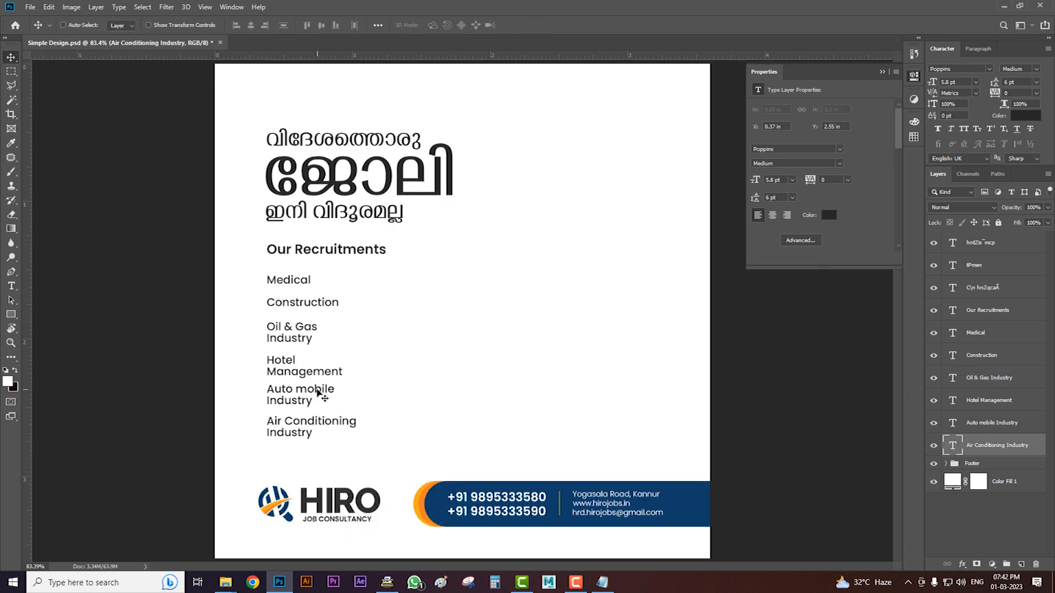
Move Construction, Oil & Gas Industry and Hotel Management slightly upward to tighten and even out the list spacing.
{"action": "scroll", "coordinate": [318, 391], "scroll_direction": "up", "scroll_amount": 1}
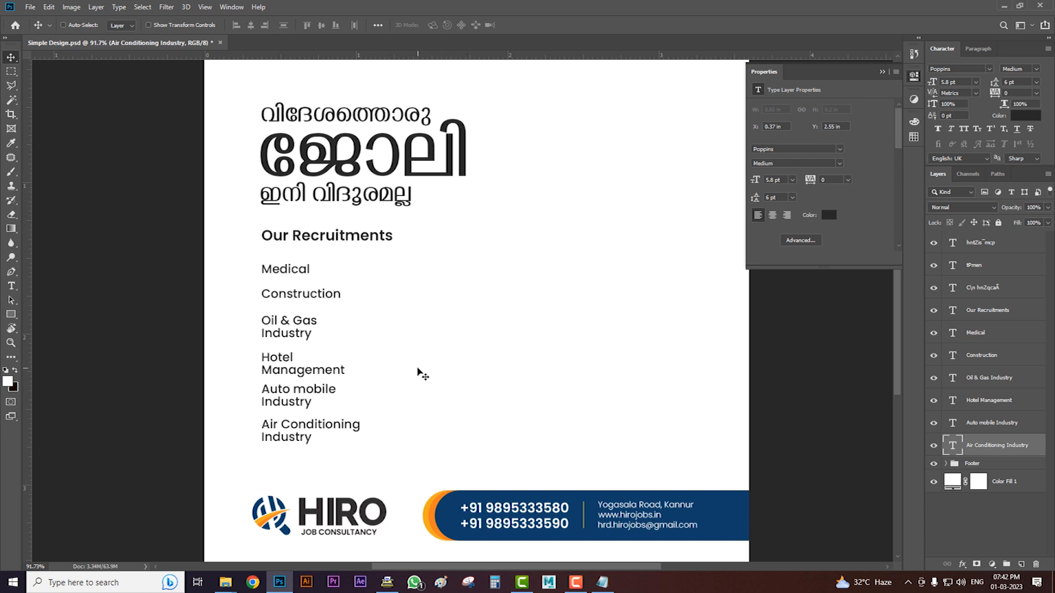
{"action": "scroll", "coordinate": [247, 328], "scroll_direction": "up", "scroll_amount": 1}
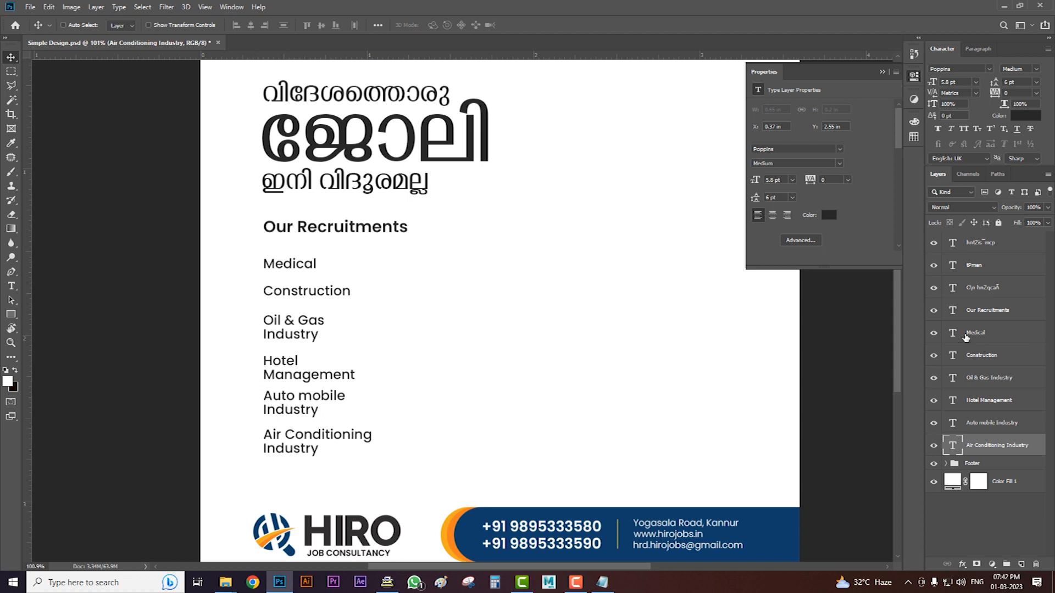
{"action": "left_click", "coordinate": [966, 333]}
{"action": "scroll", "coordinate": [243, 291], "scroll_direction": "up", "scroll_amount": 5}
{"action": "left_click_drag", "start_coordinate": [349, 326], "coordinate": [405, 278]}
{"action": "left_click", "coordinate": [389, 228], "text": "ctrl"}
{"action": "left_click_drag", "start_coordinate": [422, 225], "coordinate": [421, 225]}
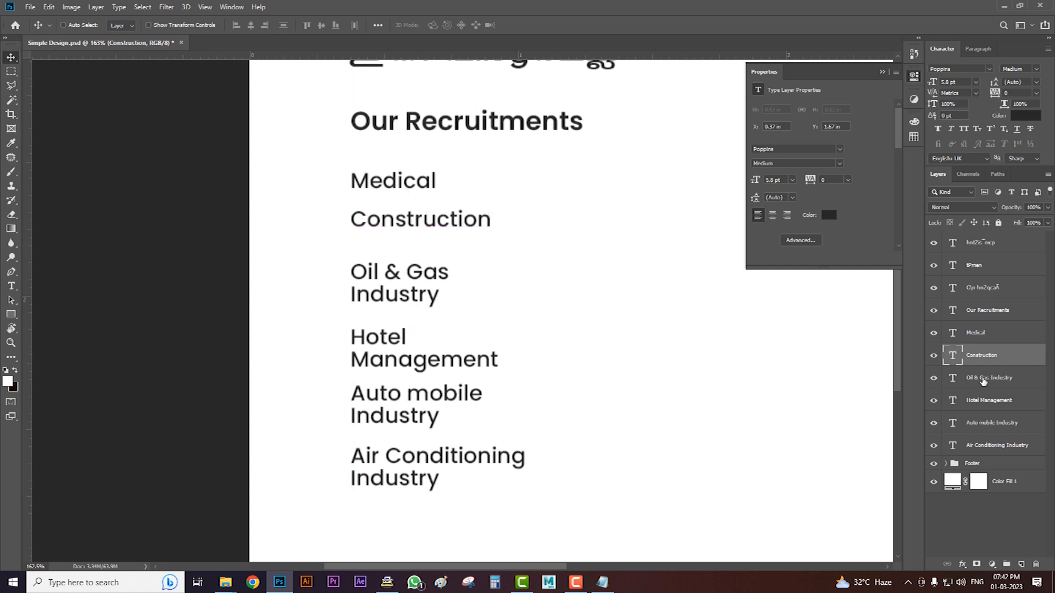
{"action": "left_click", "coordinate": [983, 381]}
{"action": "left_click_drag", "start_coordinate": [407, 275], "coordinate": [405, 260]}
{"action": "left_click", "coordinate": [984, 400]}
{"action": "left_click_drag", "start_coordinate": [396, 341], "coordinate": [394, 331]}
Group the six industry text layers and indent the group slightly under Our Recruitments to make room for bullets.
{"action": "key", "text": "ctrl+0"}
{"action": "left_click", "coordinate": [975, 333]}
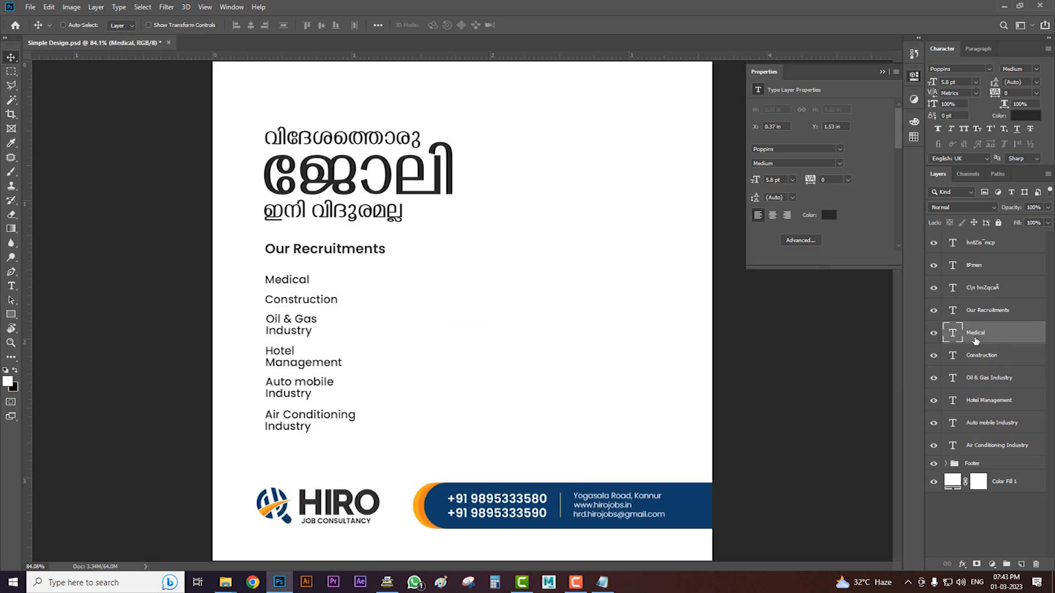
{"action": "left_click", "coordinate": [990, 446], "text": "shift"}
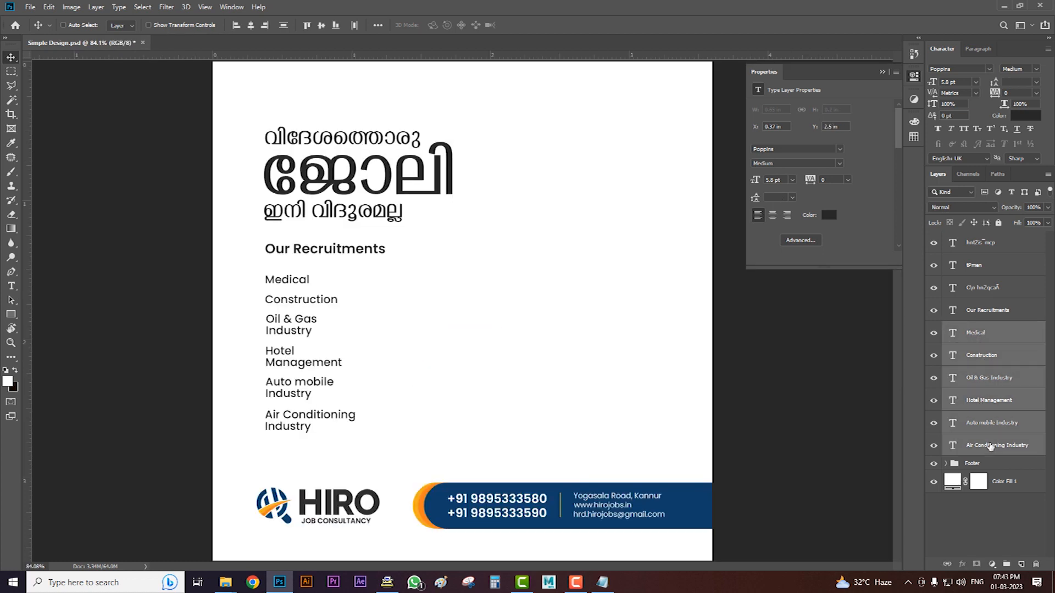
{"action": "key", "text": "ctrl+g"}
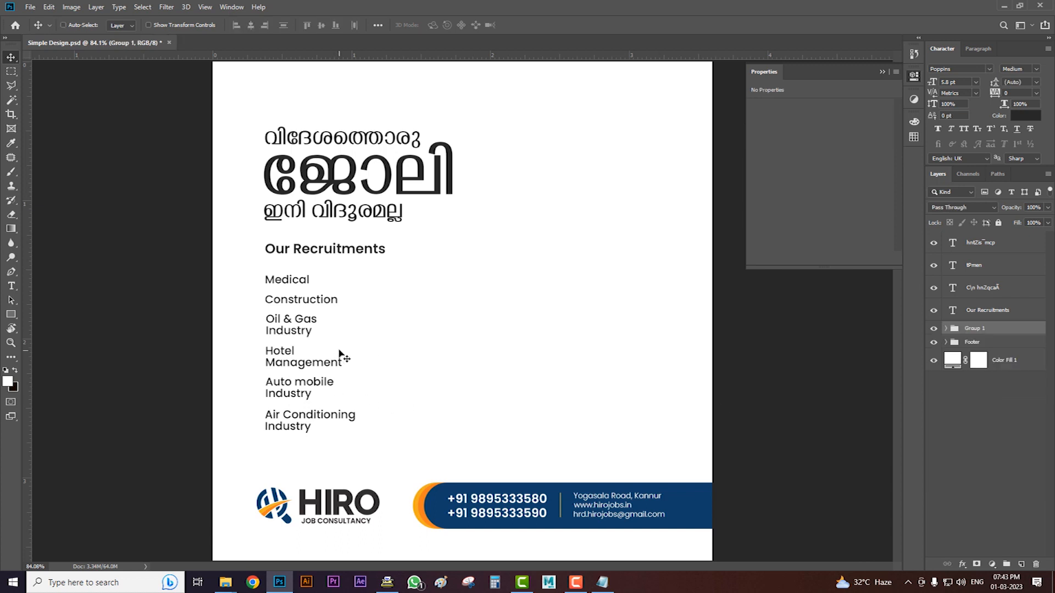
{"action": "left_click_drag", "start_coordinate": [339, 350], "coordinate": [355, 350]}
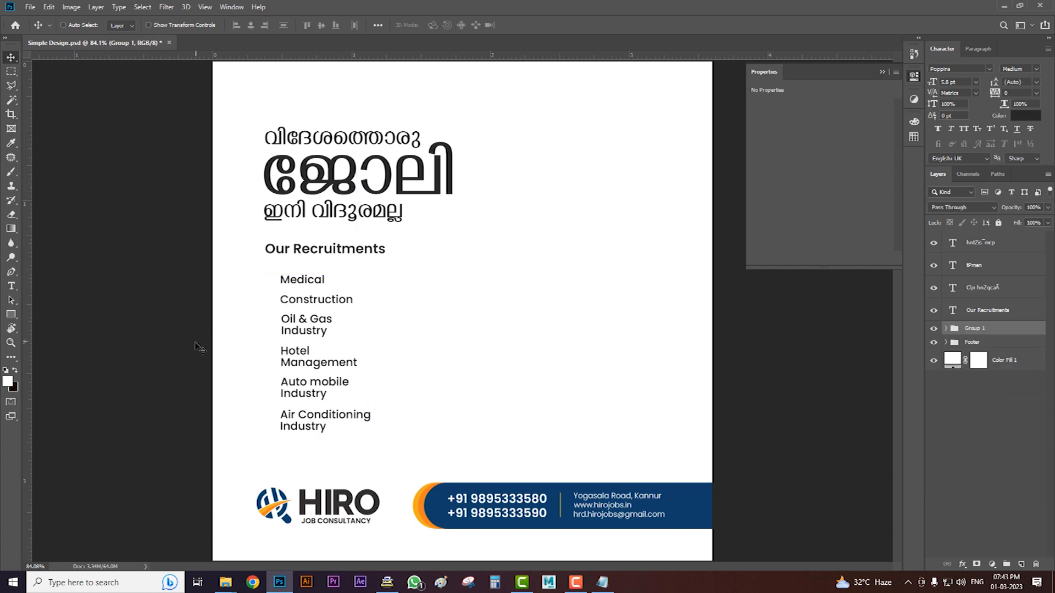
Draw a 6 px circle with the Ellipse tool in front of Medical and fill it with the headline's dark text color.
{"action": "right_click", "coordinate": [11, 316]}
{"action": "left_click", "coordinate": [50, 325]}
{"action": "scroll", "coordinate": [320, 311], "scroll_direction": "up", "scroll_amount": 1}
{"action": "scroll", "coordinate": [308, 306], "scroll_direction": "up", "scroll_amount": 8}
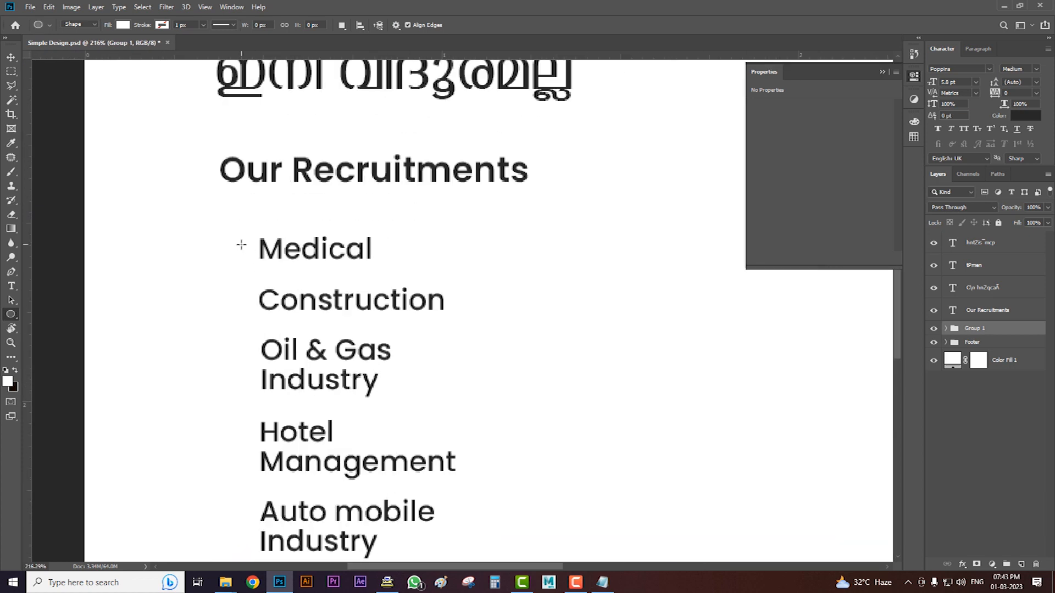
{"action": "left_click_drag", "start_coordinate": [241, 245], "coordinate": [249, 252]}
{"action": "double_click", "coordinate": [954, 332]}
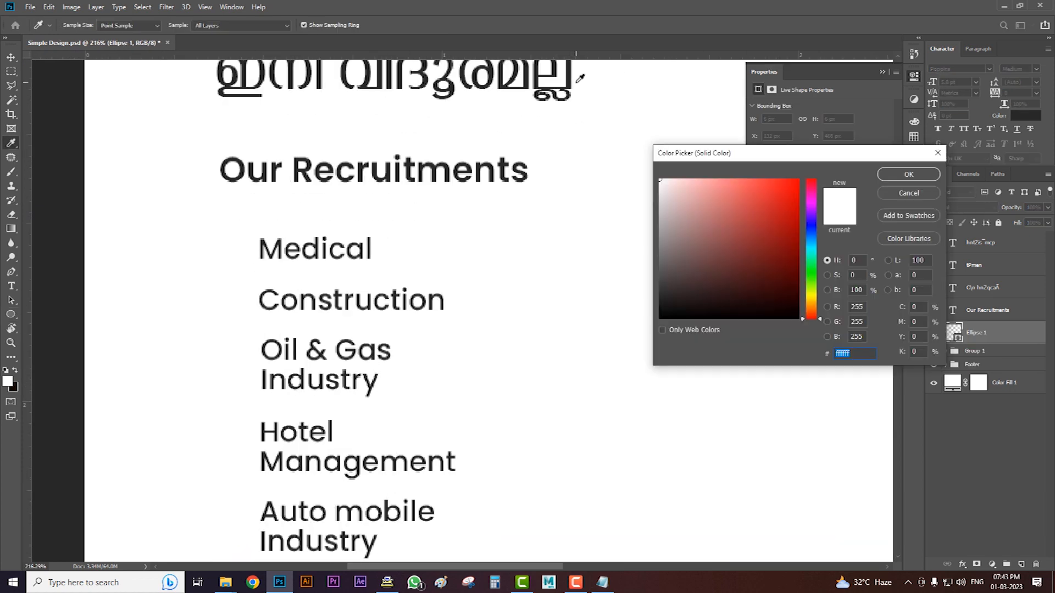
{"action": "left_click", "coordinate": [569, 83]}
{"action": "left_click", "coordinate": [908, 174]}
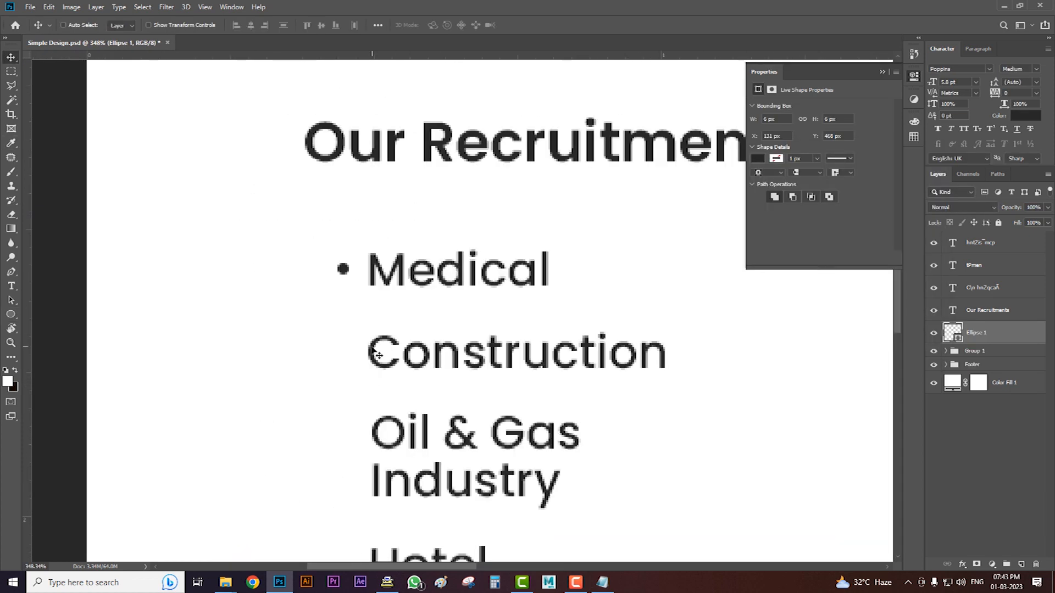
Copy the bullet circle down in front of Construction and duplicate it again for the next list line.
{"action": "key", "text": "v"}
{"action": "scroll", "coordinate": [363, 348], "scroll_direction": "down", "scroll_amount": 5}
{"action": "left_click_drag", "start_coordinate": [358, 321], "coordinate": [358, 349]}
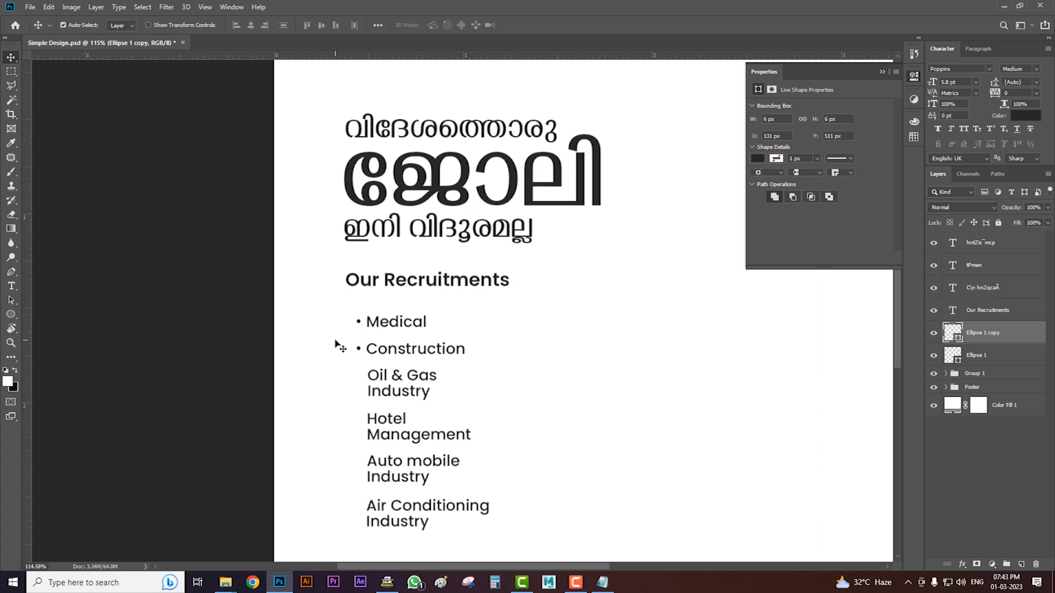
{"action": "key", "text": "ctrl+j"}
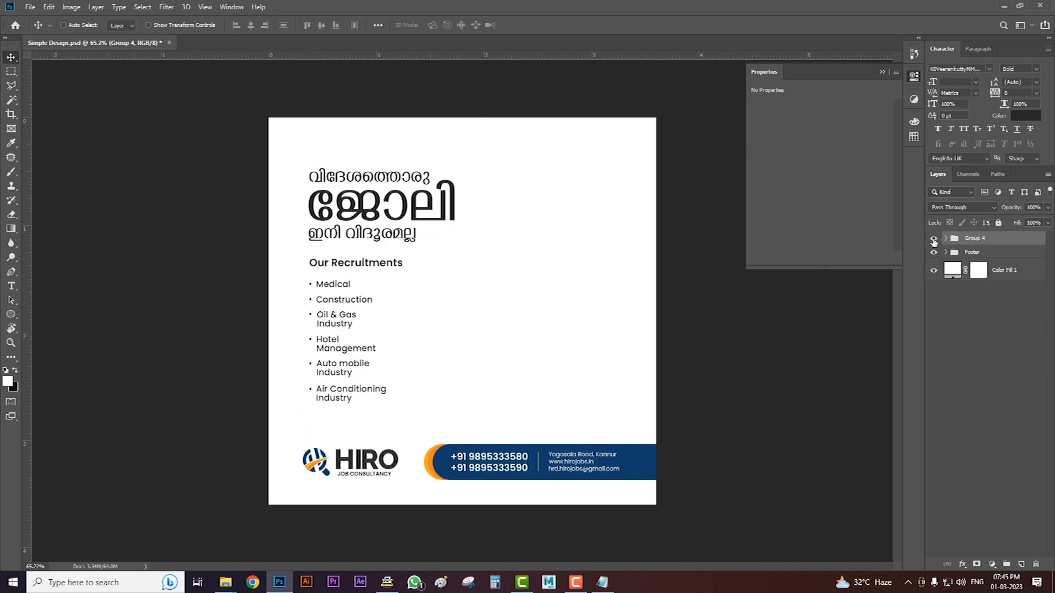
Move the group holding the headline and recruitment list slightly up on the poster.
{"action": "left_click", "coordinate": [934, 239]}
{"action": "left_click", "coordinate": [933, 239]}
{"action": "left_click_drag", "start_coordinate": [374, 251], "coordinate": [374, 243]}
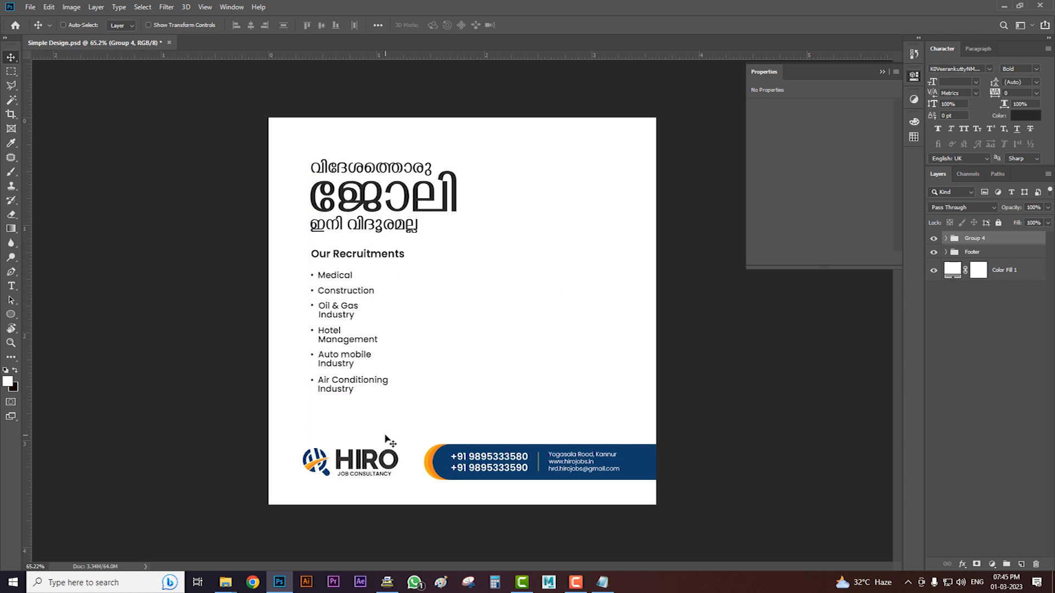
Draw a tall red rounded rectangle, about 349 × 920 px with strongly rounded corners, extending above the poster beside the headline.
{"action": "right_click", "coordinate": [11, 315]}
{"action": "left_click", "coordinate": [41, 323]}
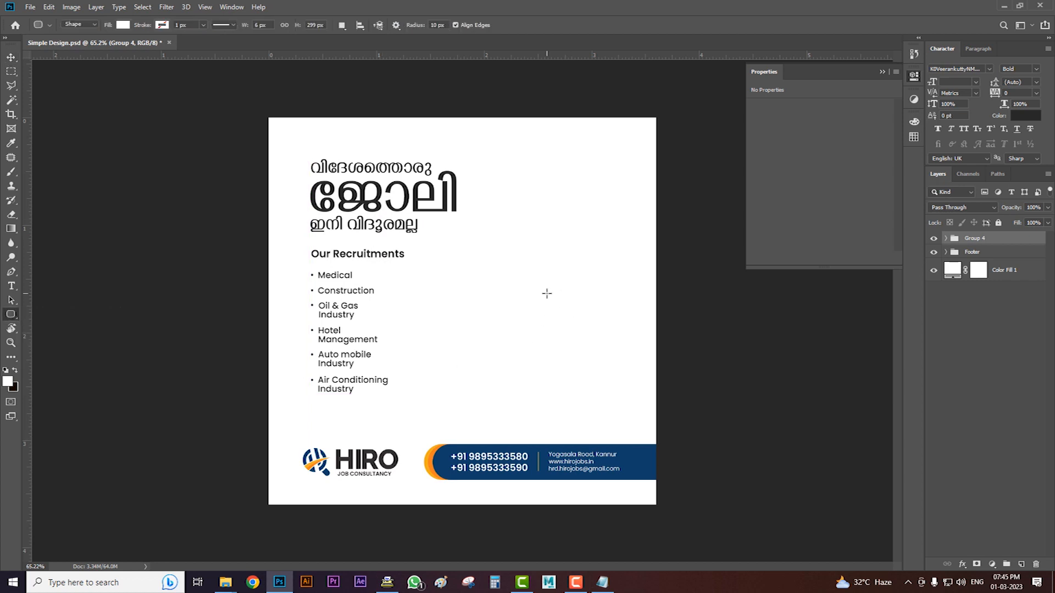
{"action": "scroll", "coordinate": [547, 293], "scroll_direction": "down", "scroll_amount": 3}
{"action": "right_click", "coordinate": [11, 314]}
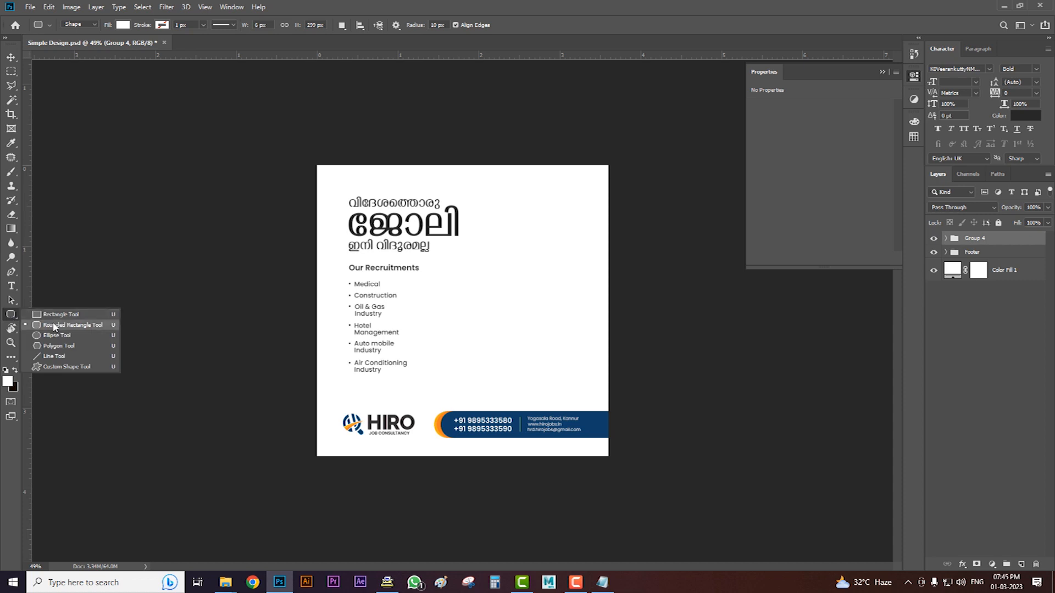
{"action": "left_click", "coordinate": [55, 325]}
{"action": "left_click_drag", "start_coordinate": [482, 131], "coordinate": [576, 380]}
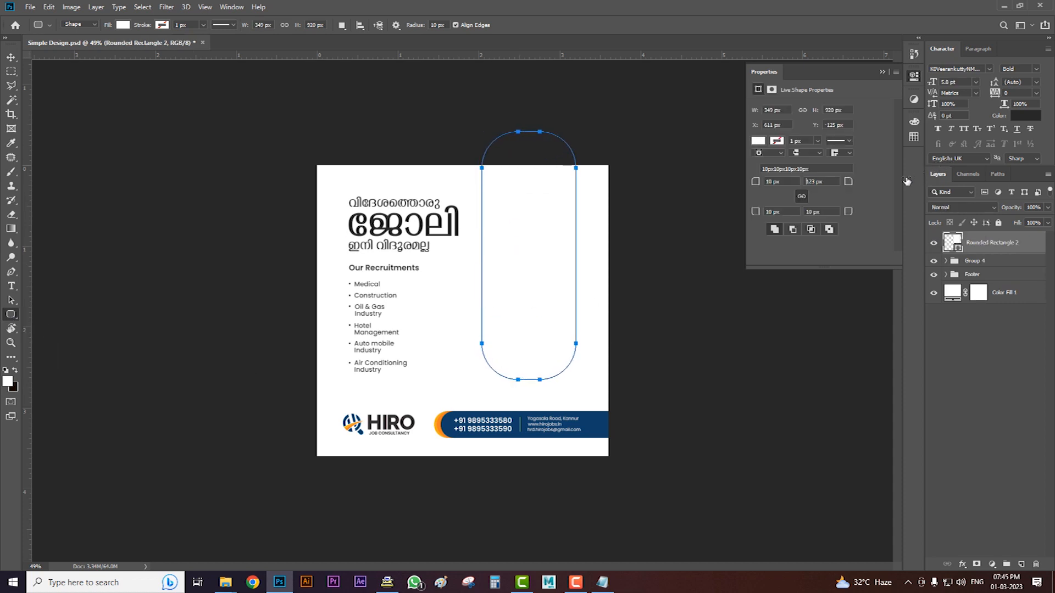
Rotate the rounded rectangle about 37°, enlarge it to about 152%, and position it running off the poster's upper-right corner.
{"action": "key", "text": "ctrl+t"}
{"action": "left_click_drag", "start_coordinate": [596, 388], "coordinate": [505, 391]}
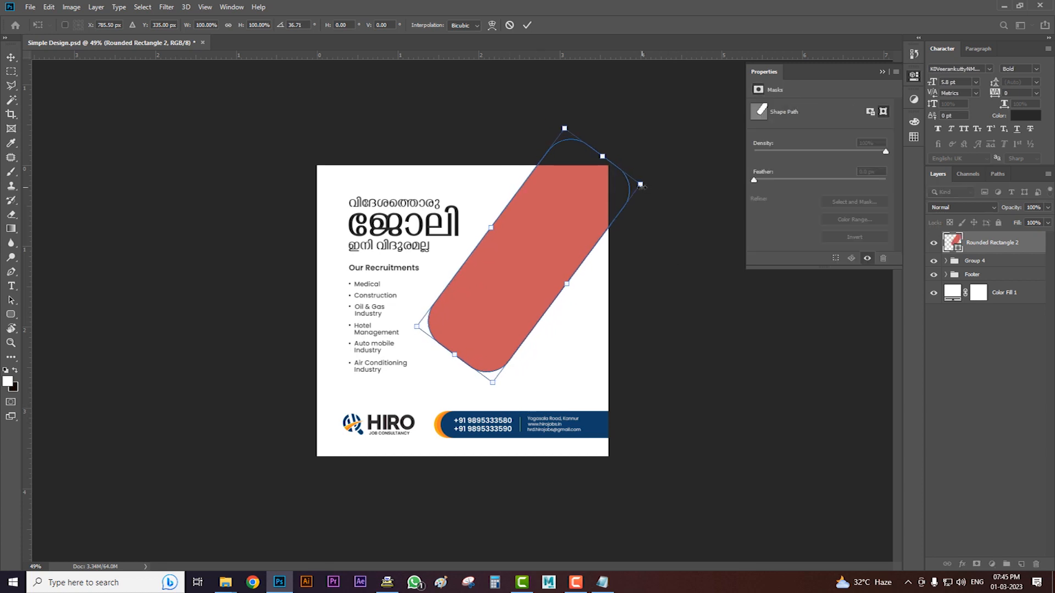
{"action": "left_click_drag", "start_coordinate": [641, 186], "coordinate": [759, 113]}
{"action": "left_click_drag", "start_coordinate": [553, 299], "coordinate": [552, 328]}
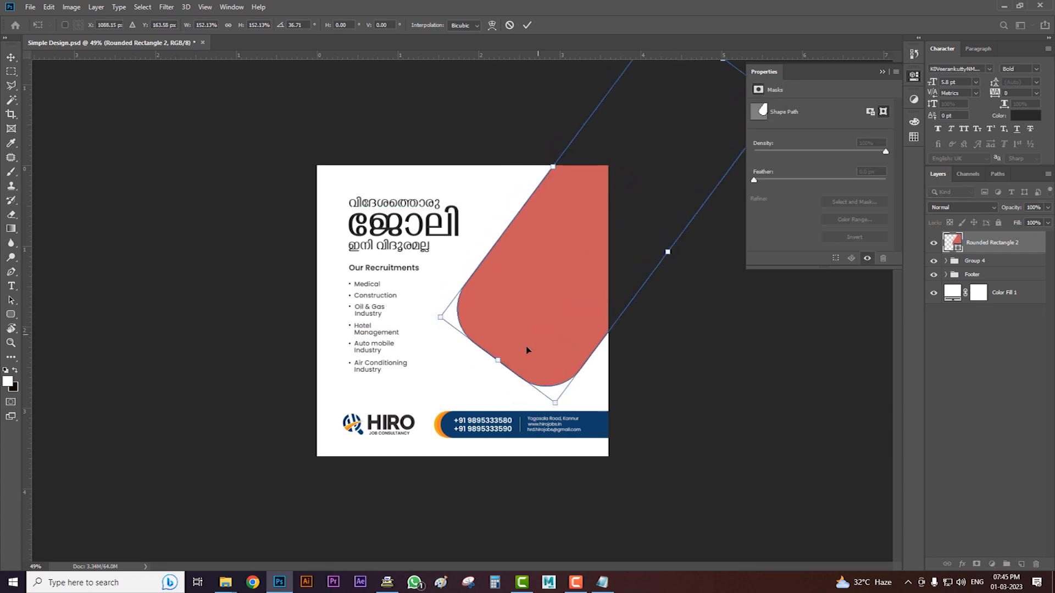
{"action": "left_click_drag", "start_coordinate": [498, 362], "coordinate": [483, 363]}
{"action": "key", "text": "Return"}
Place a copy of the rounded rectangle, scaled to about 38%, between the headline and the original, and group both shapes.
{"action": "key", "text": "ctrl+plus"}
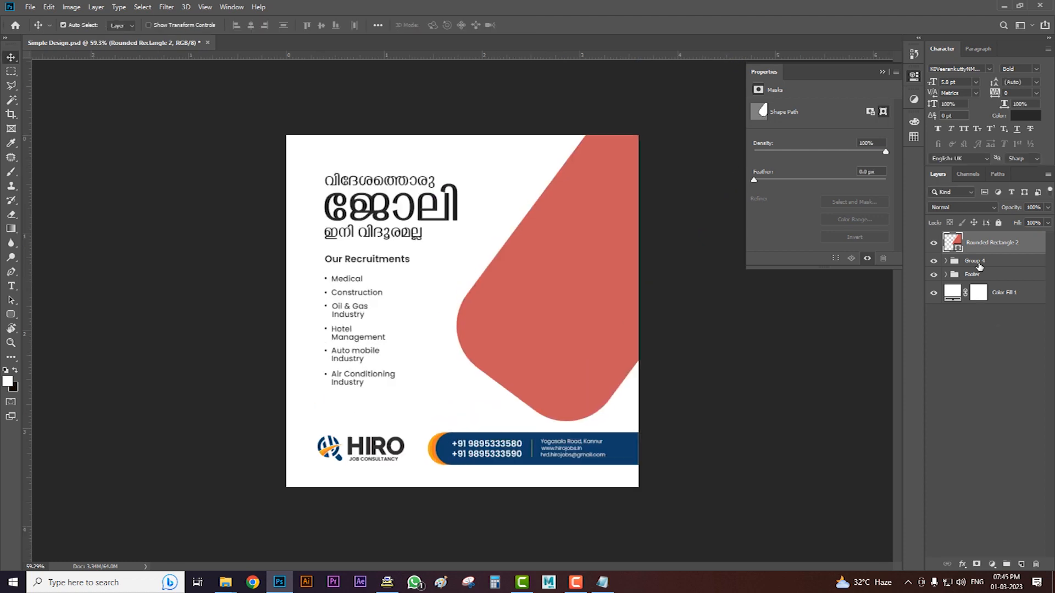
{"action": "key", "text": "ctrl+j"}
{"action": "key", "text": "ctrl+t"}
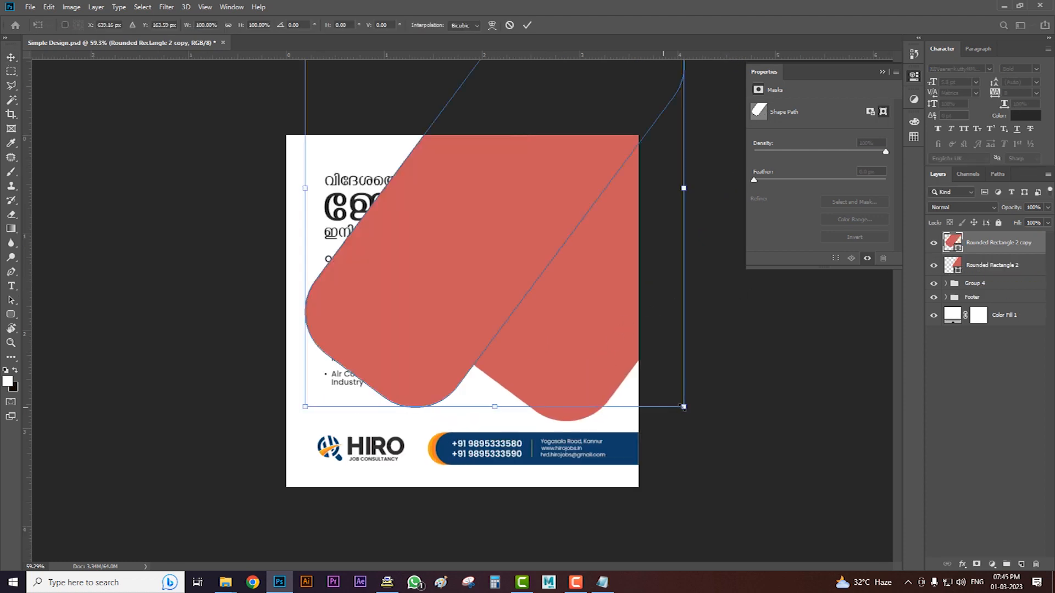
{"action": "left_click_drag", "start_coordinate": [683, 406], "coordinate": [451, 138]}
{"action": "left_click_drag", "start_coordinate": [354, 98], "coordinate": [517, 169]}
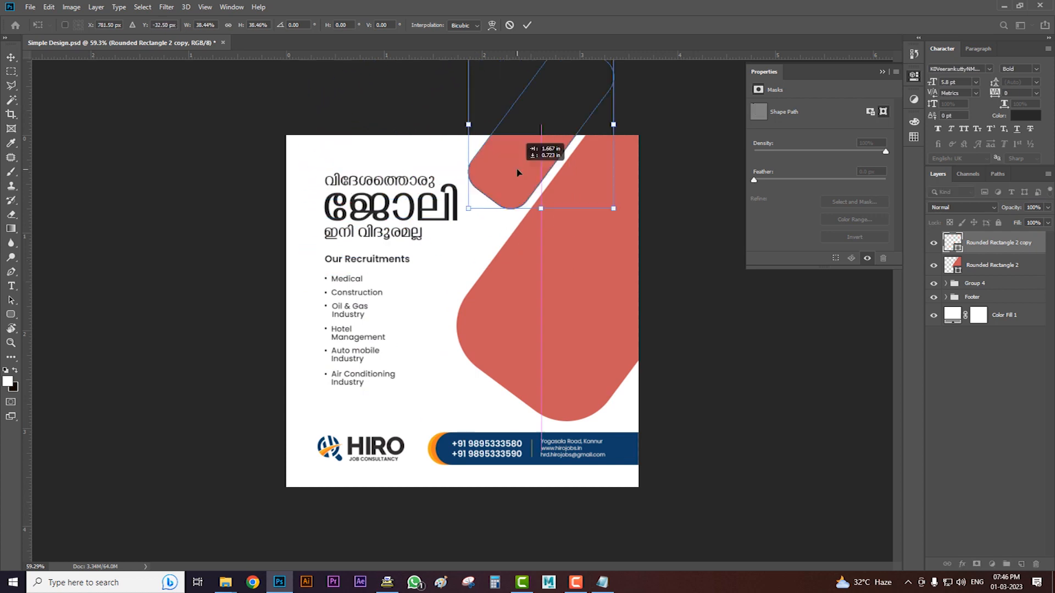
{"action": "key", "text": "Return"}
{"action": "left_click", "coordinate": [981, 266], "text": "shift"}
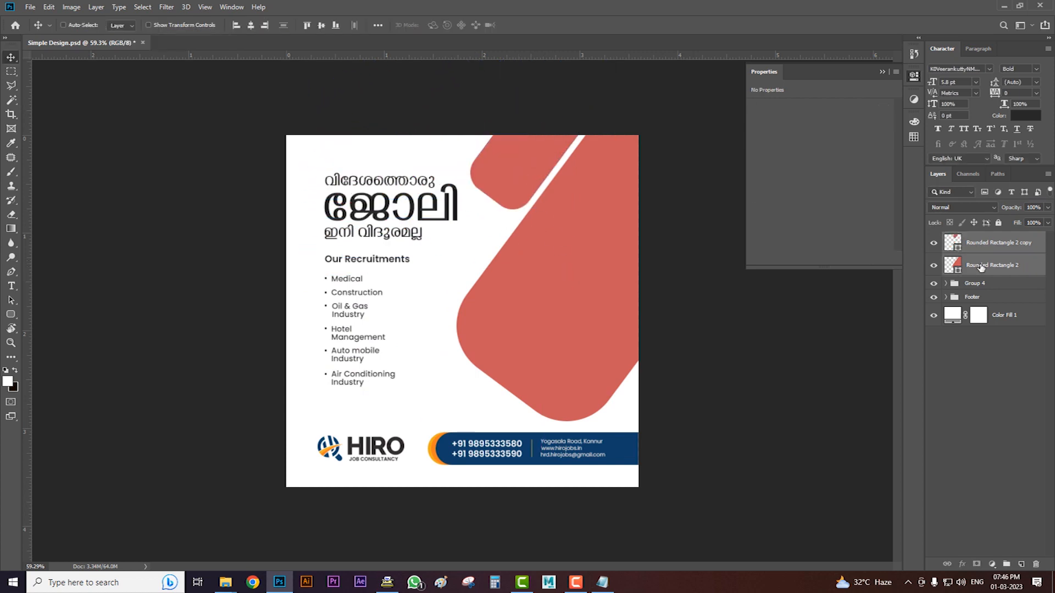
{"action": "key", "text": "ctrl+g"}
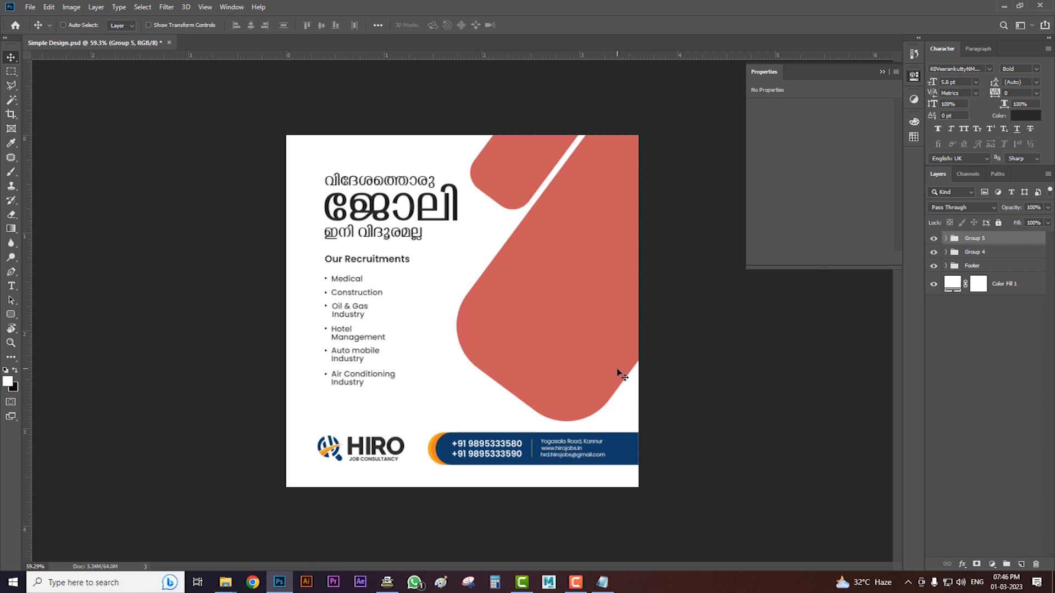
Place the photo of the walking man in a suit from File Explorer's Ref folder into the poster.
{"action": "key", "text": "alt+Tab"}
{"action": "double_click", "coordinate": [551, 147]}
{"action": "left_click", "coordinate": [592, 159]}
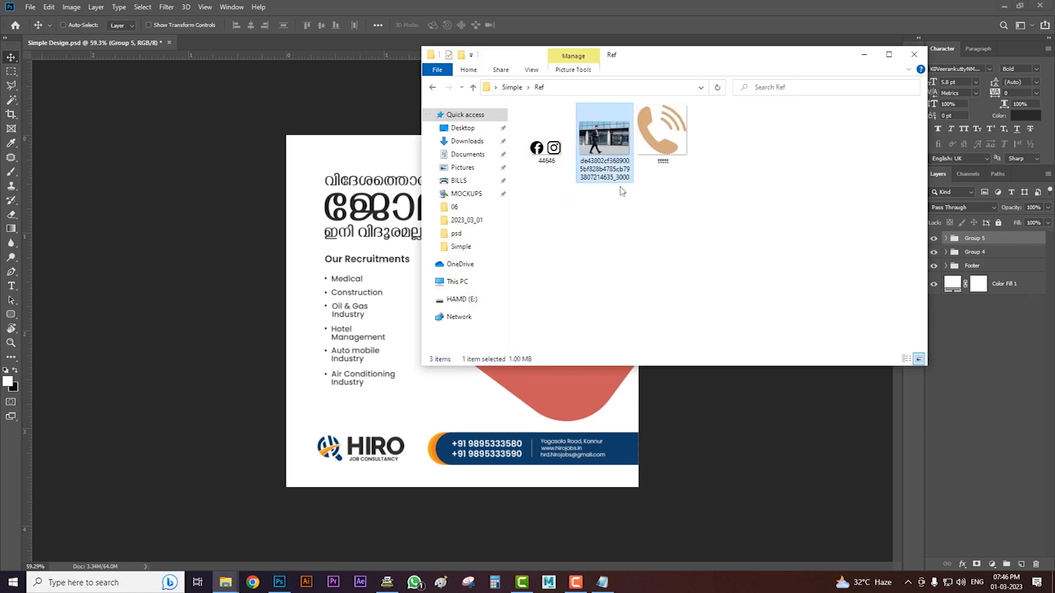
{"action": "left_click_drag", "start_coordinate": [626, 175], "coordinate": [402, 194]}
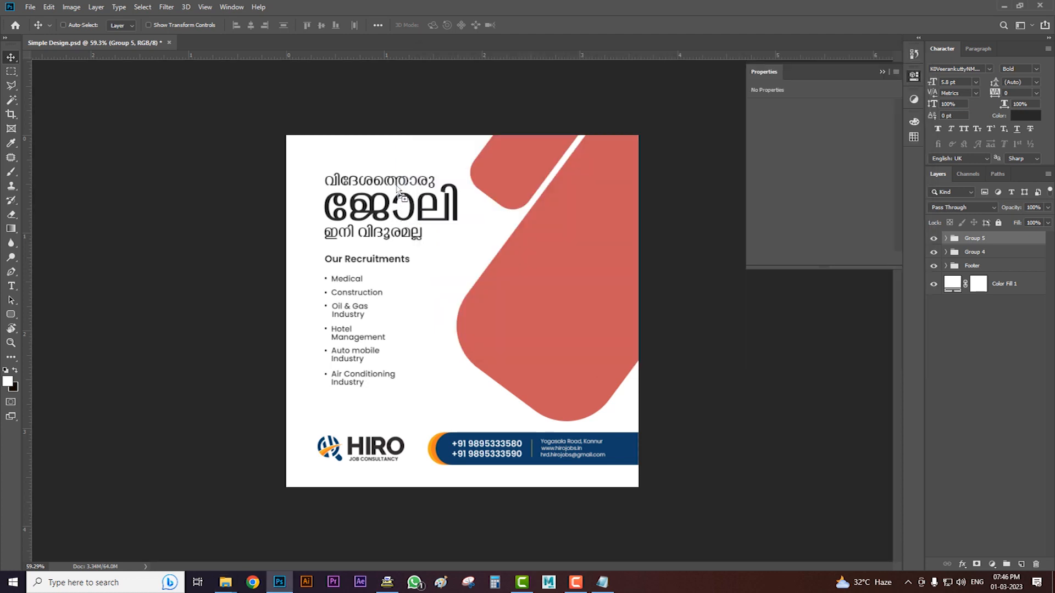
{"action": "key", "text": "Return"}
Move the placed photo over the rounded rectangles and clip it to their group with a clipping mask.
{"action": "left_click_drag", "start_coordinate": [522, 327], "coordinate": [657, 277]}
{"action": "right_click", "coordinate": [1013, 246]}
{"action": "left_click", "coordinate": [928, 343]}
Flip the clipped photo horizontally, scale it to about 15%, and position the man inside the large rounded shape.
{"action": "key", "text": "ctrl+t"}
{"action": "left_click_drag", "start_coordinate": [774, 378], "coordinate": [905, 516]}
{"action": "left_click_drag", "start_coordinate": [783, 422], "coordinate": [723, 396]}
{"action": "left_click_drag", "start_coordinate": [613, 317], "coordinate": [374, 291]}
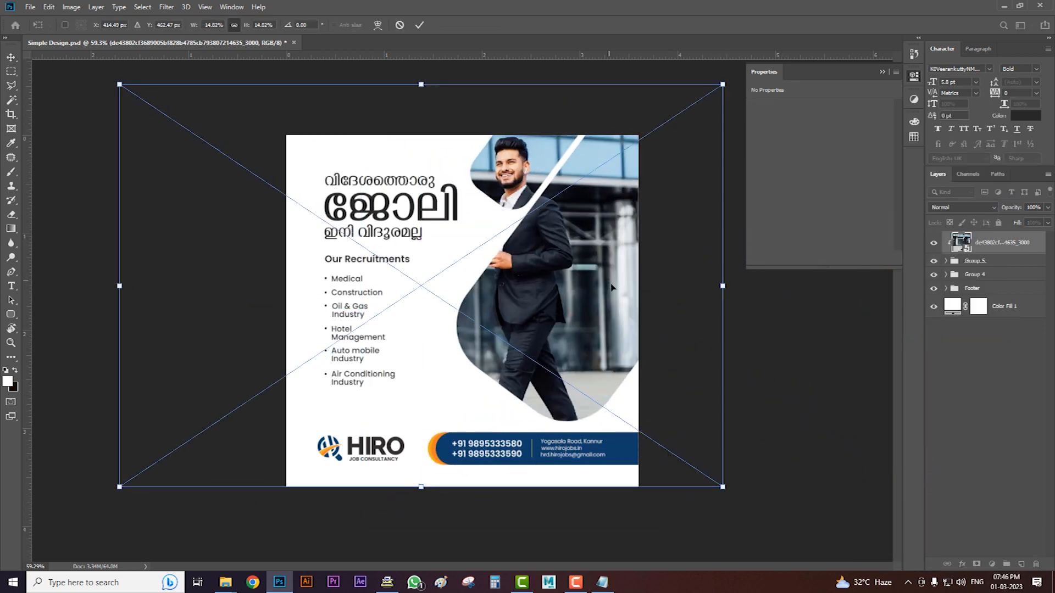
{"action": "left_click_drag", "start_coordinate": [611, 283], "coordinate": [657, 338]}
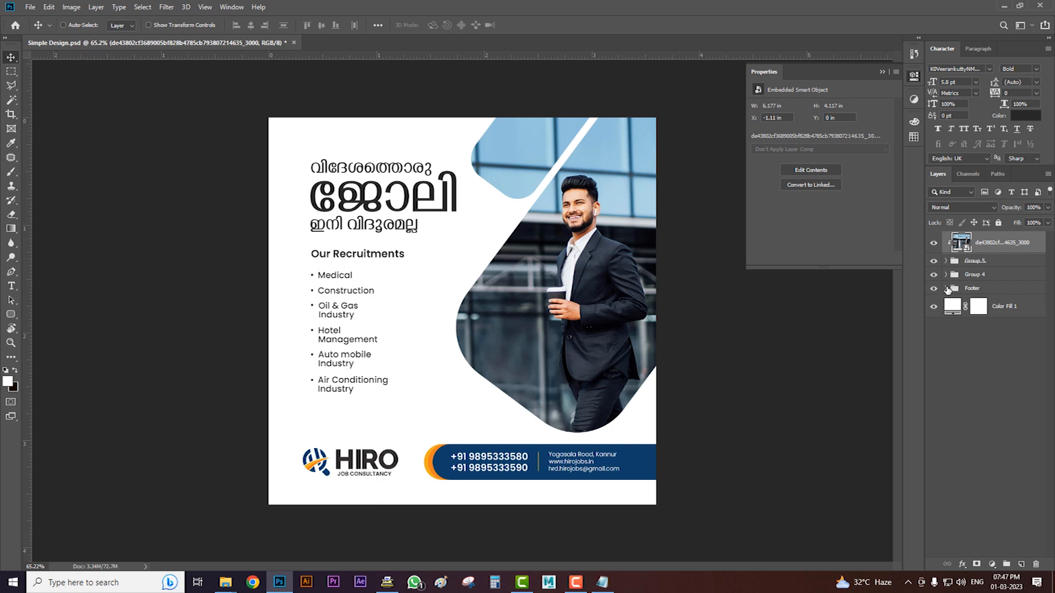
Duplicate the large rounded rectangle and move the copy out of its group to above the photo layer.
{"action": "left_click", "coordinate": [945, 261]}
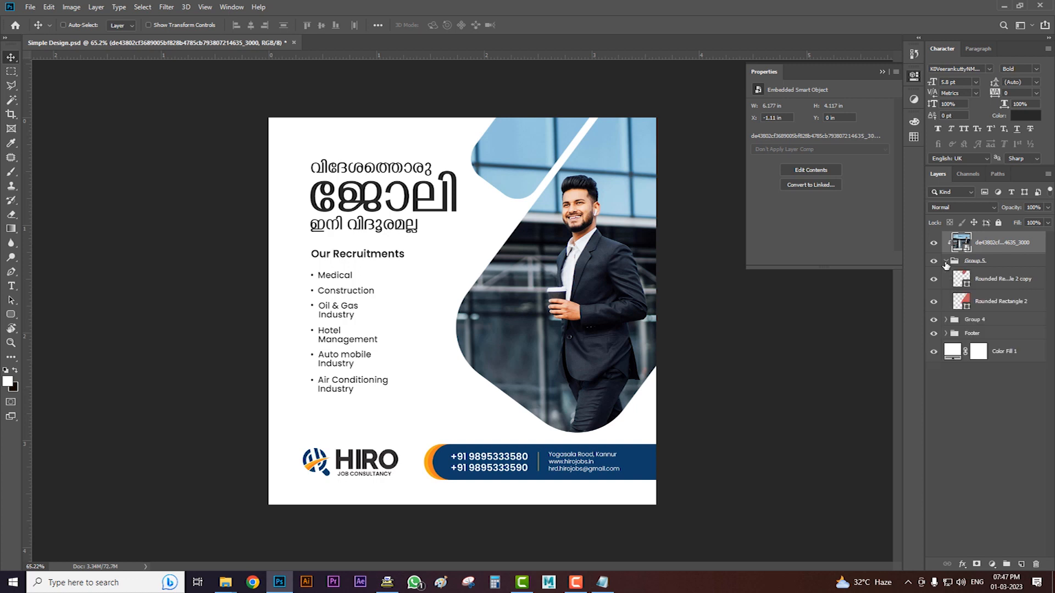
{"action": "left_click", "coordinate": [983, 302]}
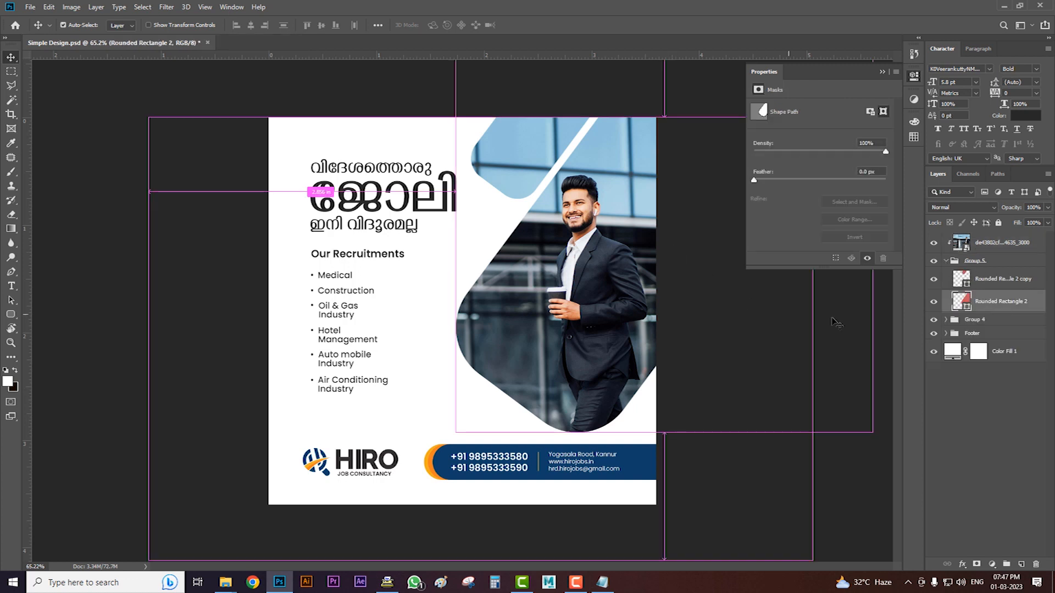
{"action": "key", "text": "ctrl+j"}
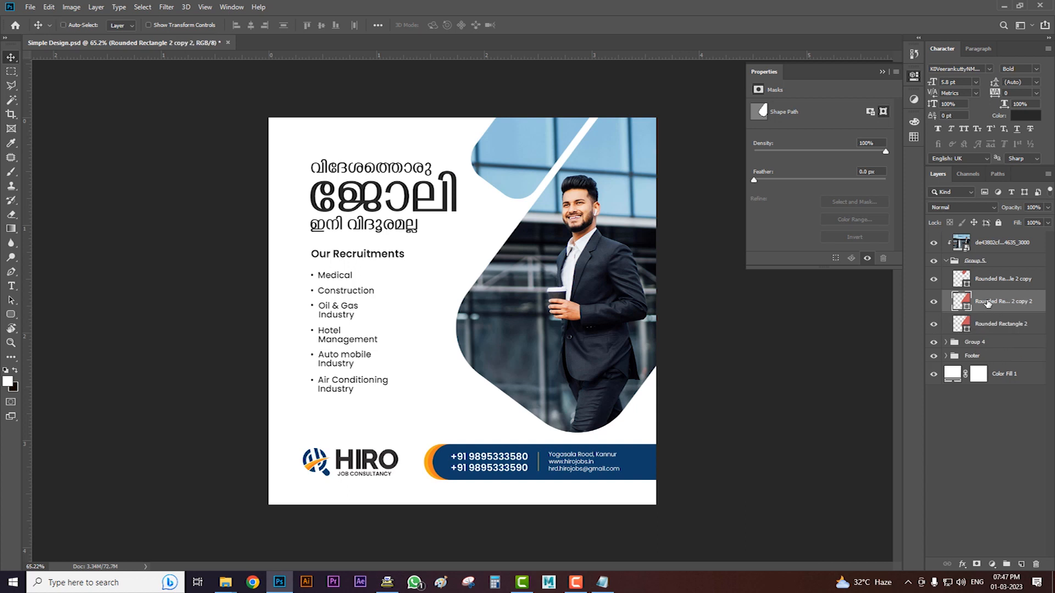
{"action": "left_click_drag", "start_coordinate": [987, 302], "coordinate": [996, 241]}
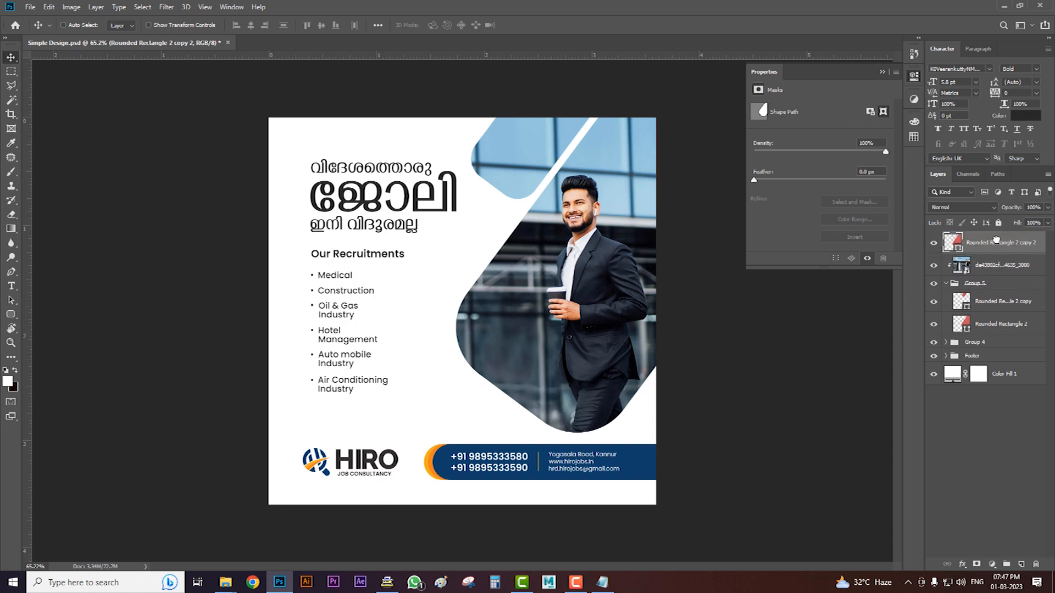
{"action": "left_click", "coordinate": [946, 284]}
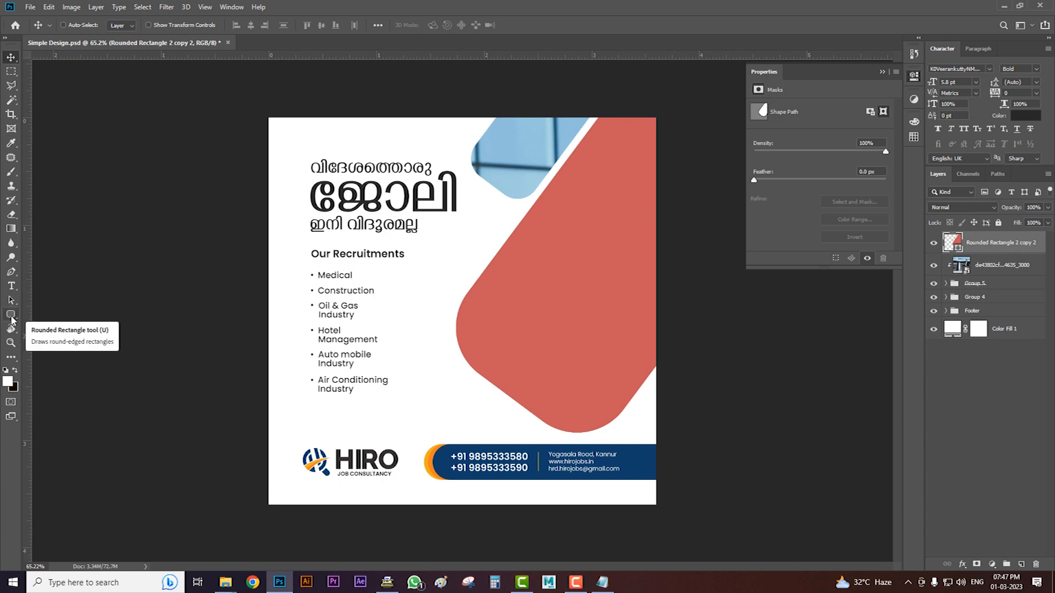
Remove the fill from the copied rounded rectangle and give it a white stroke.
{"action": "left_click", "coordinate": [11, 315]}
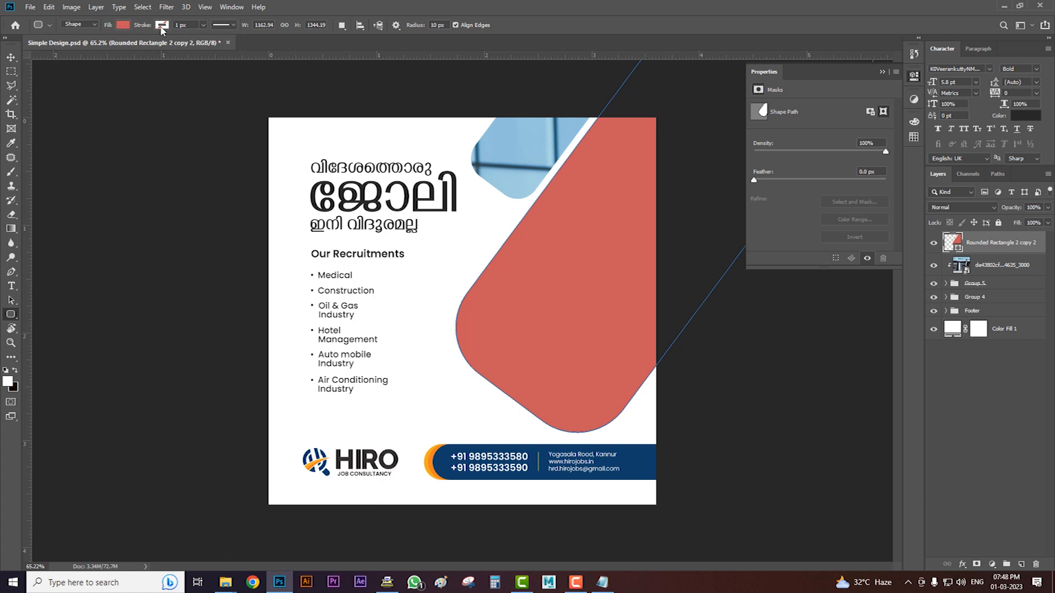
{"action": "left_click", "coordinate": [121, 25]}
{"action": "left_click", "coordinate": [76, 46]}
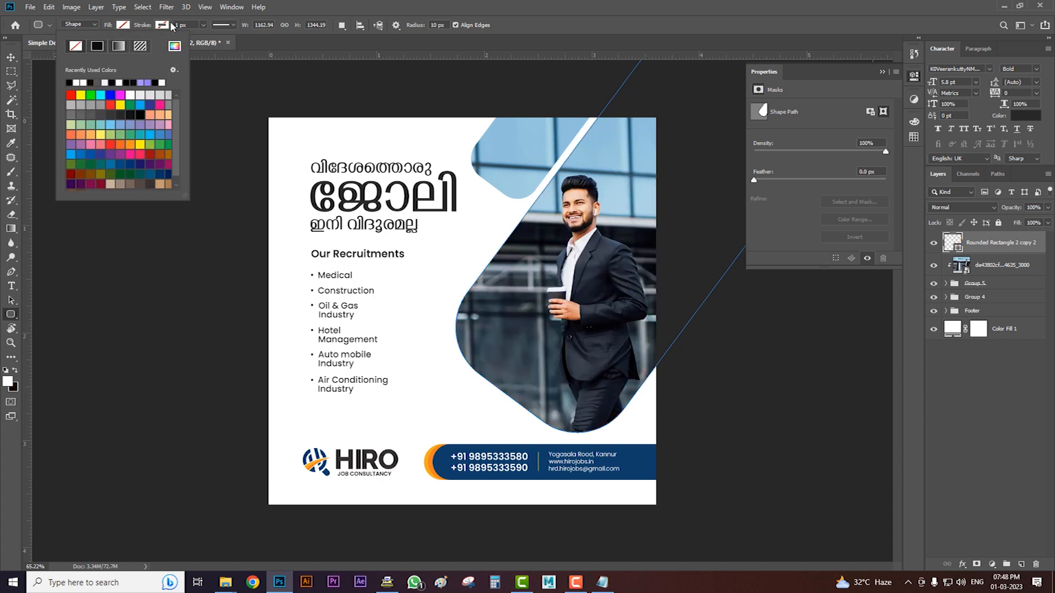
{"action": "left_click", "coordinate": [166, 27]}
{"action": "left_click", "coordinate": [169, 95]}
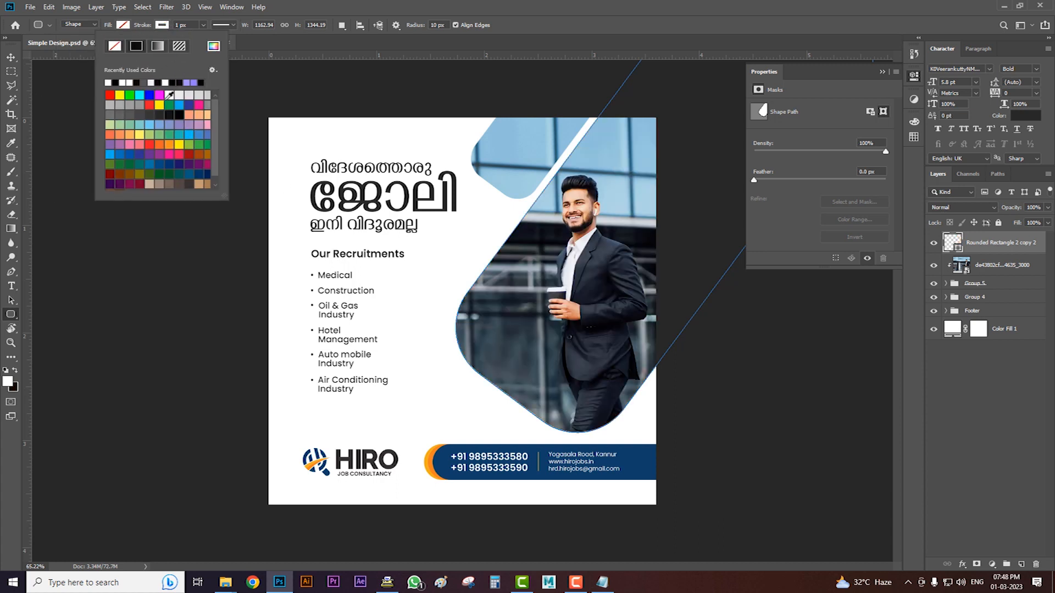
Offset the white outline slightly from the photo shape's edge and set its stroke width to 3 px.
{"action": "left_click", "coordinate": [606, 268]}
{"action": "key", "text": "v"}
{"action": "left_click_drag", "start_coordinate": [606, 268], "coordinate": [576, 268]}
{"action": "key", "text": "u"}
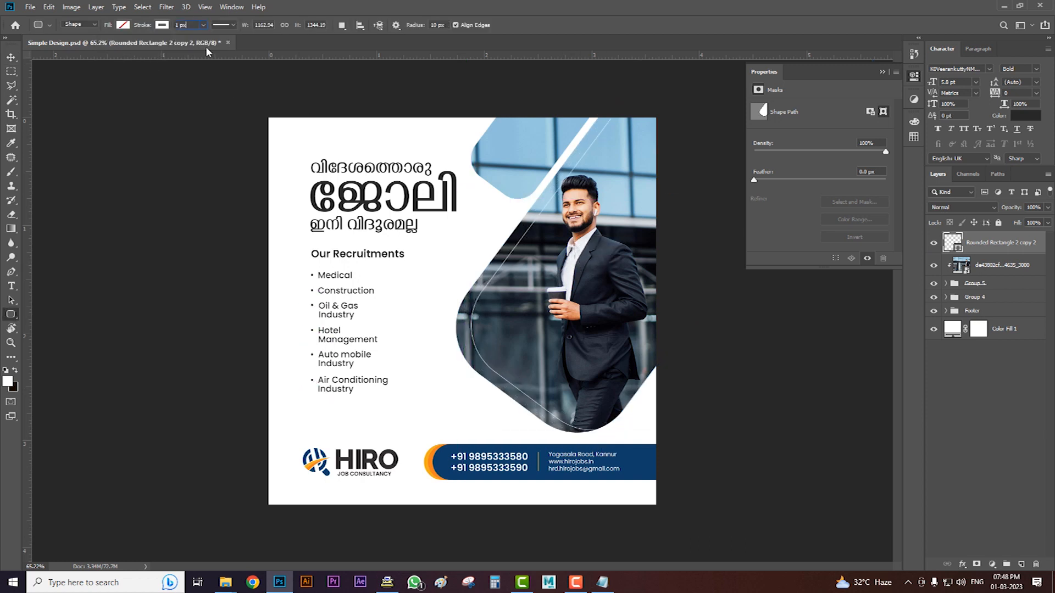
{"action": "key", "text": "Up"}
{"action": "key", "text": "Return"}
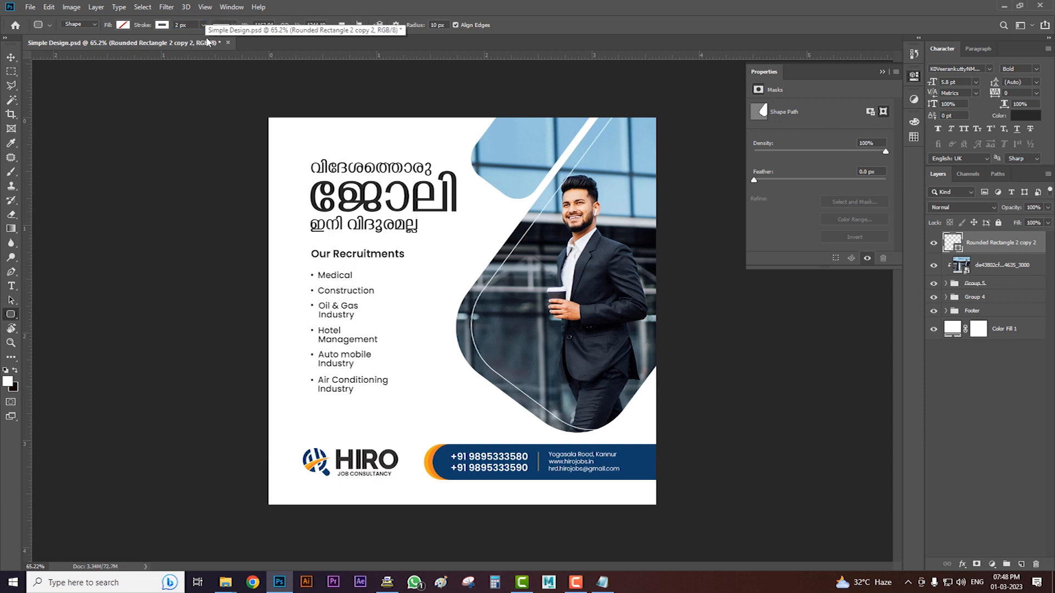
{"action": "key", "text": "Return"}
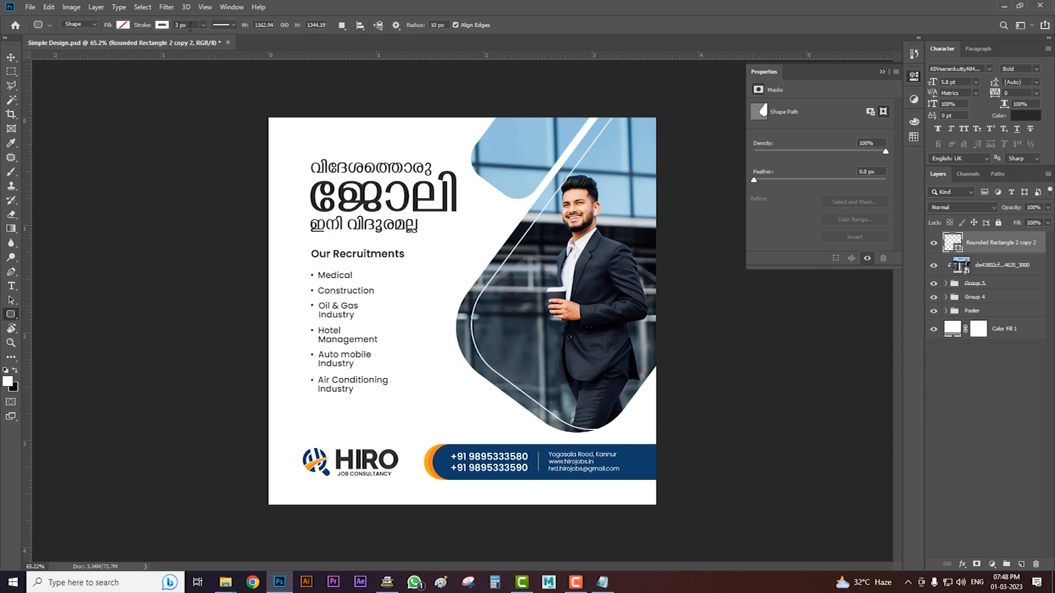
Group the white outline, the clipped photo and the rounded rectangles' group together.
{"action": "key", "text": "v"}
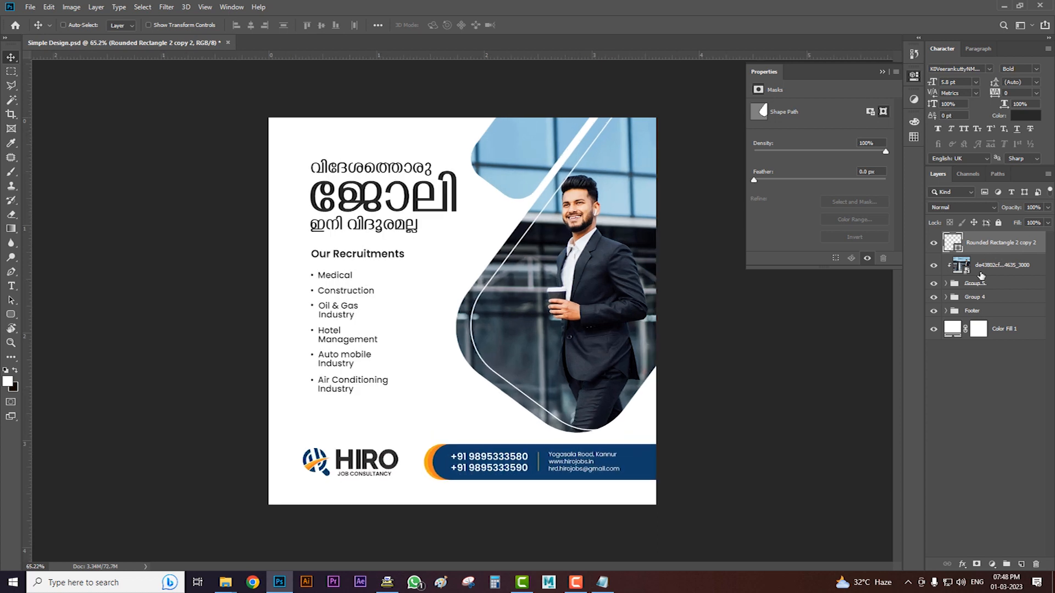
{"action": "left_click", "coordinate": [977, 284], "text": "shift"}
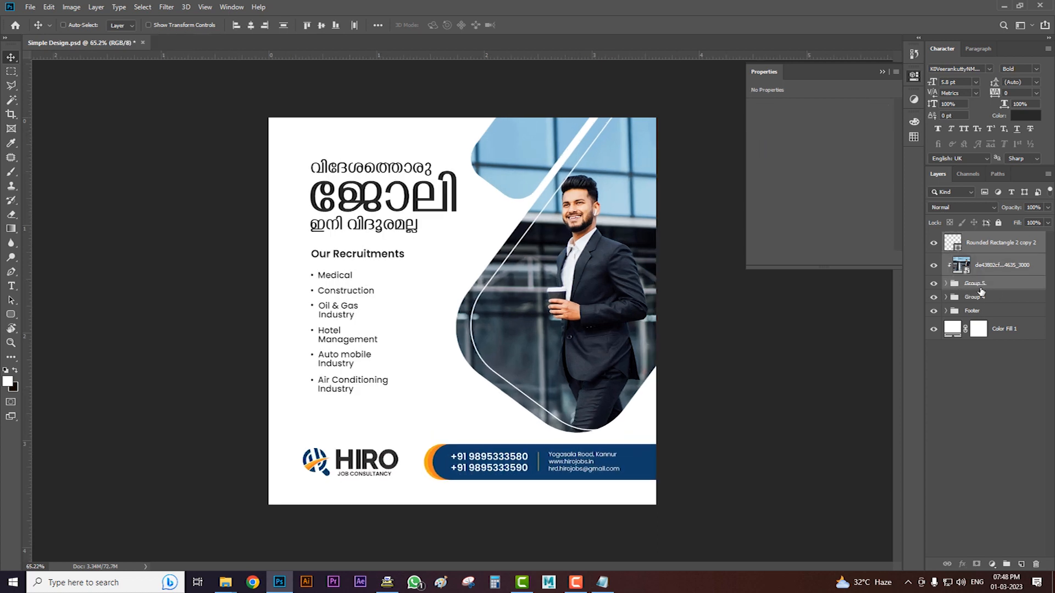
{"action": "key", "text": "ctrl+g"}
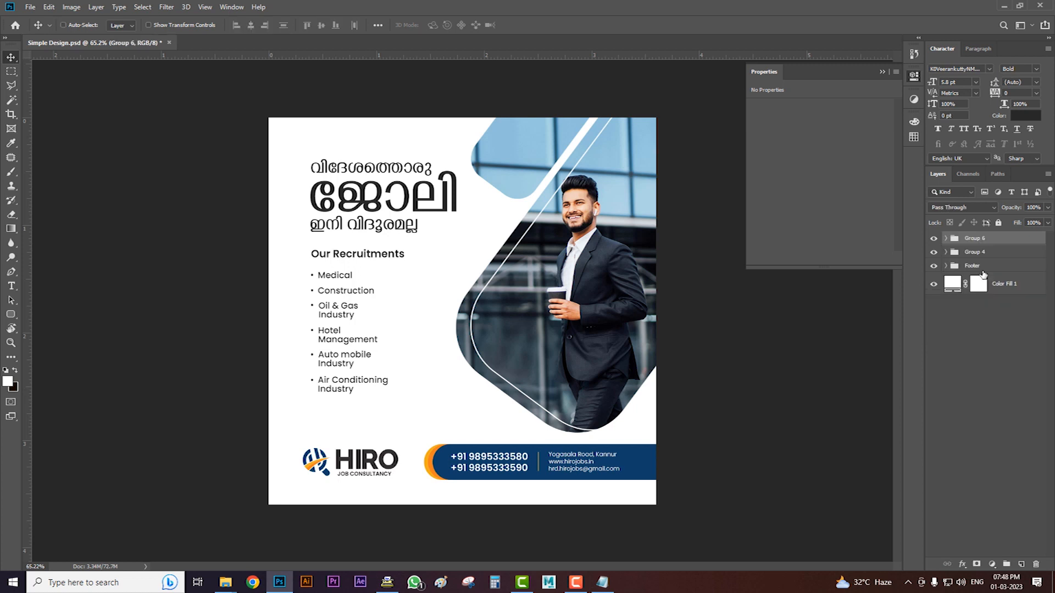
Change the background color fill to the footer bar's dark blue, 0f3f67.
{"action": "double_click", "coordinate": [954, 284]}
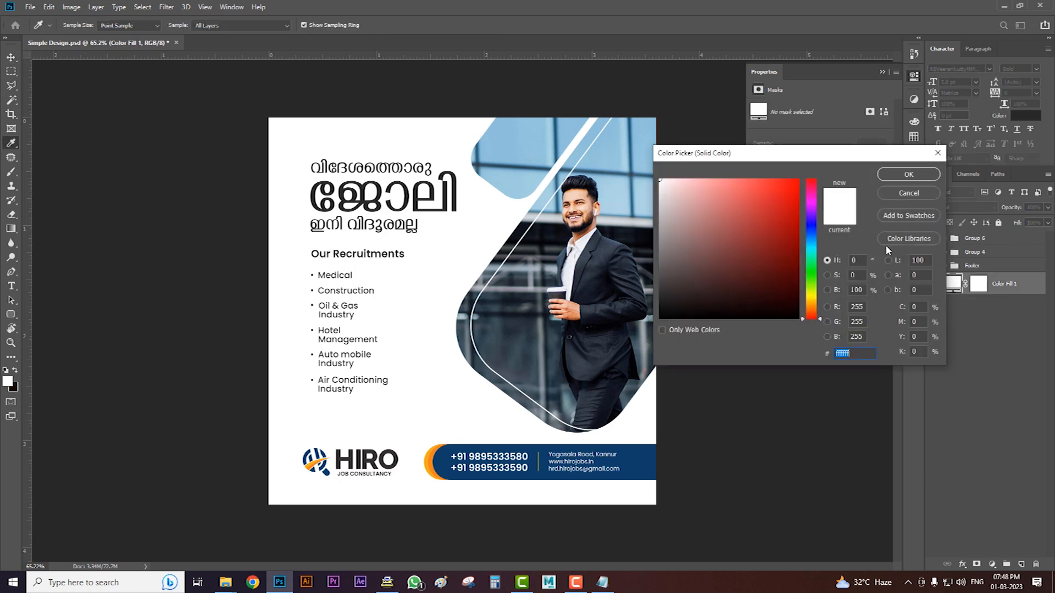
{"action": "left_click", "coordinate": [899, 196]}
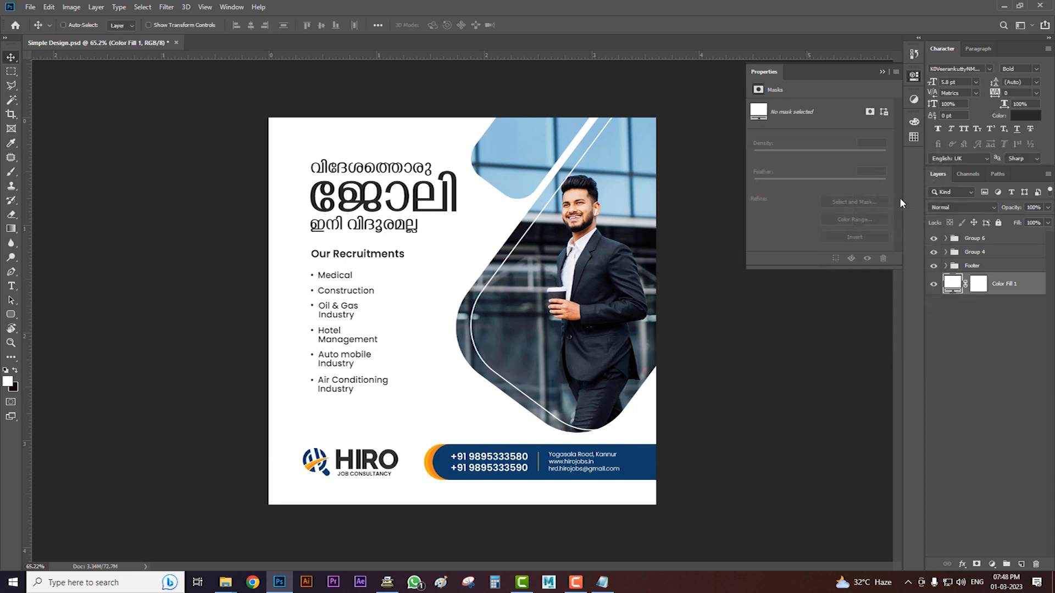
{"action": "key", "text": "ctrl+minus"}
{"action": "scroll", "coordinate": [556, 318], "scroll_direction": "up", "scroll_amount": 1}
{"action": "double_click", "coordinate": [953, 284]}
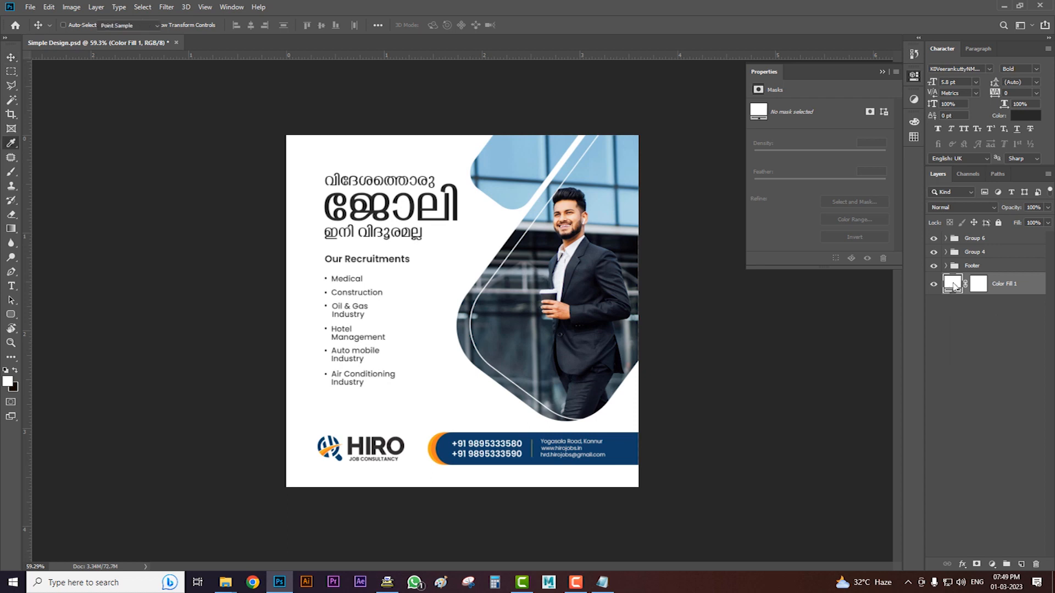
{"action": "left_click", "coordinate": [527, 435]}
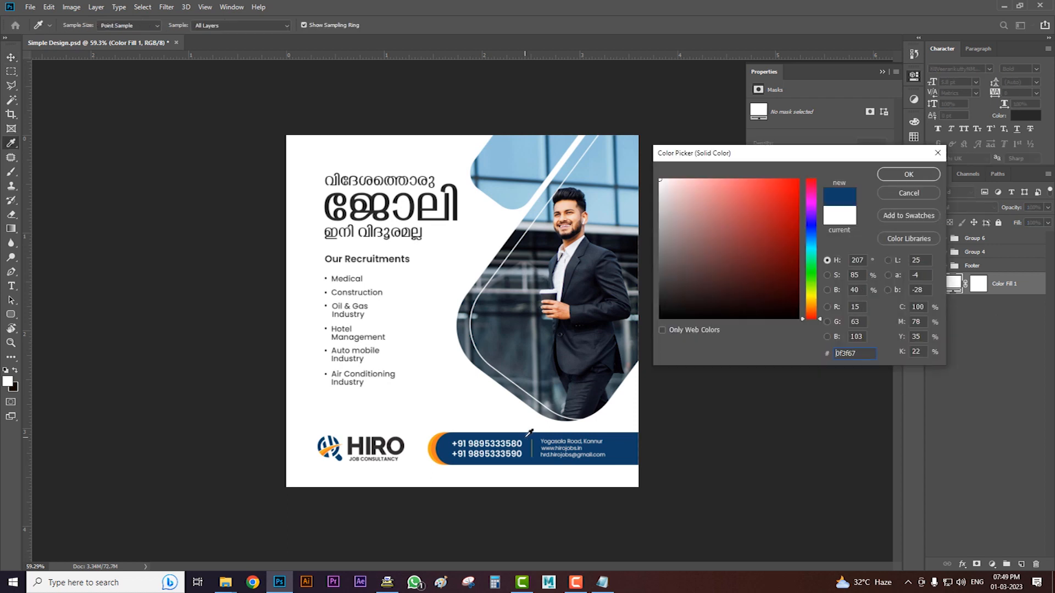
{"action": "key", "text": "Return"}
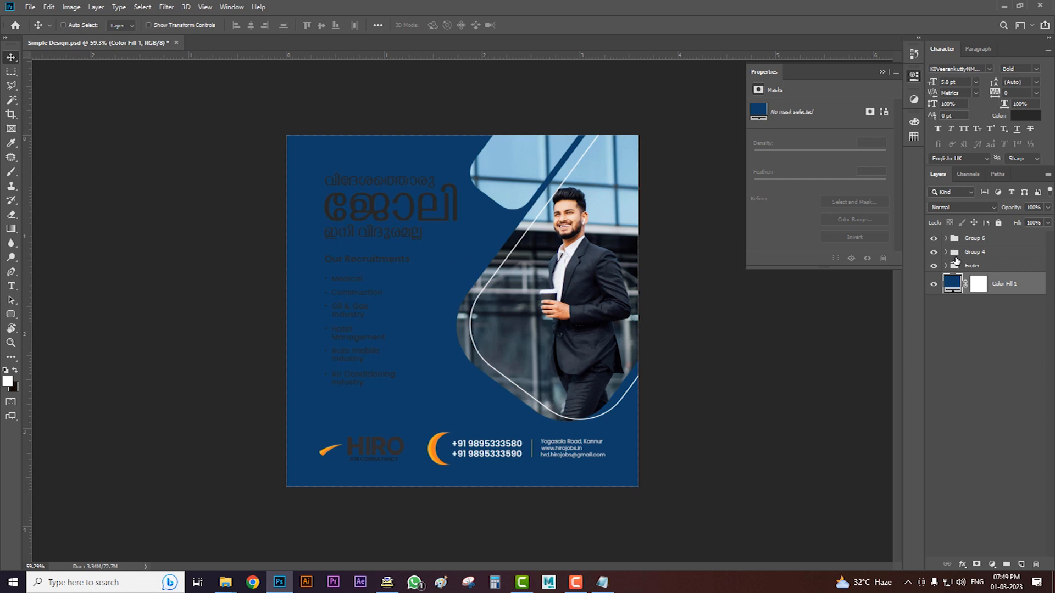
Try to set the text color of the whole headline and recruitment list group to white, ffffff.
{"action": "left_click", "coordinate": [933, 252]}
{"action": "left_click", "coordinate": [933, 252]}
{"action": "left_click", "coordinate": [933, 252]}
{"action": "left_click", "coordinate": [933, 252]}
{"action": "left_click", "coordinate": [974, 253]}
{"action": "left_click", "coordinate": [1023, 117]}
{"action": "type", "text": "ffffff"}
{"action": "left_click", "coordinate": [897, 177]}
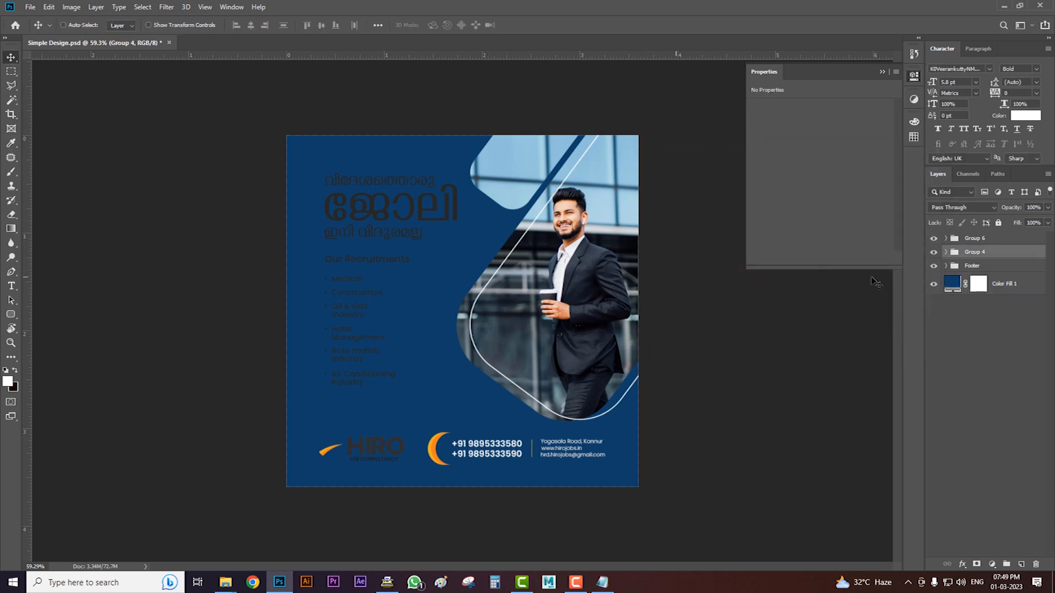
Set all headline and recruitment list text to white, ffffff, and group the bullets with a white Color Overlay.
{"action": "left_click", "coordinate": [946, 253]}
{"action": "left_click", "coordinate": [956, 266]}
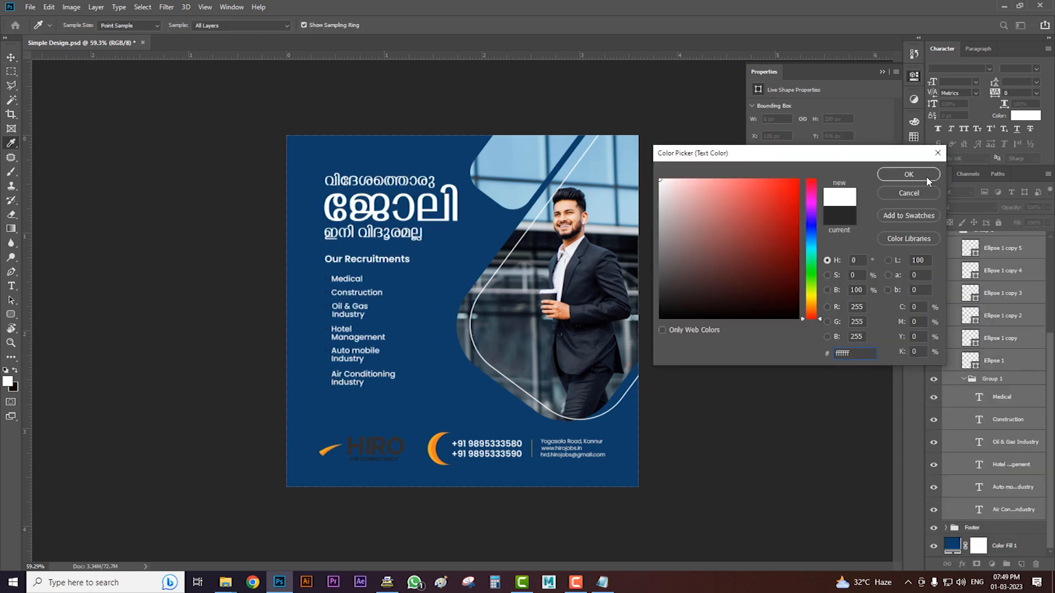
{"action": "left_click", "coordinate": [897, 177]}
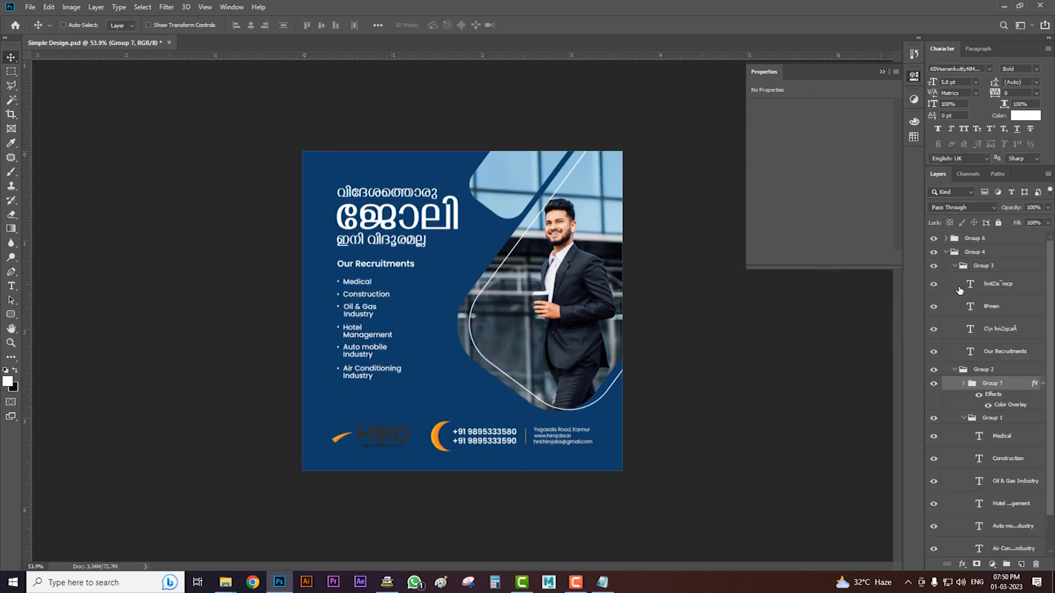
{"action": "left_click", "coordinate": [946, 252]}
Swap the dark footer logo for its white version by hiding Layer 1 and showing Layer 2.
{"action": "left_click", "coordinate": [945, 266]}
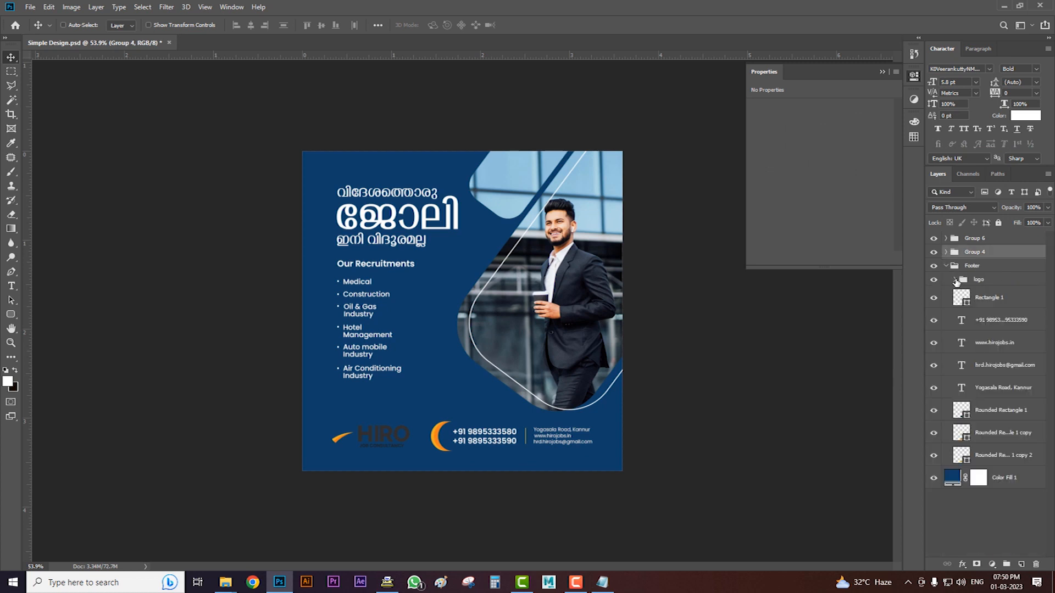
{"action": "left_click", "coordinate": [955, 280]}
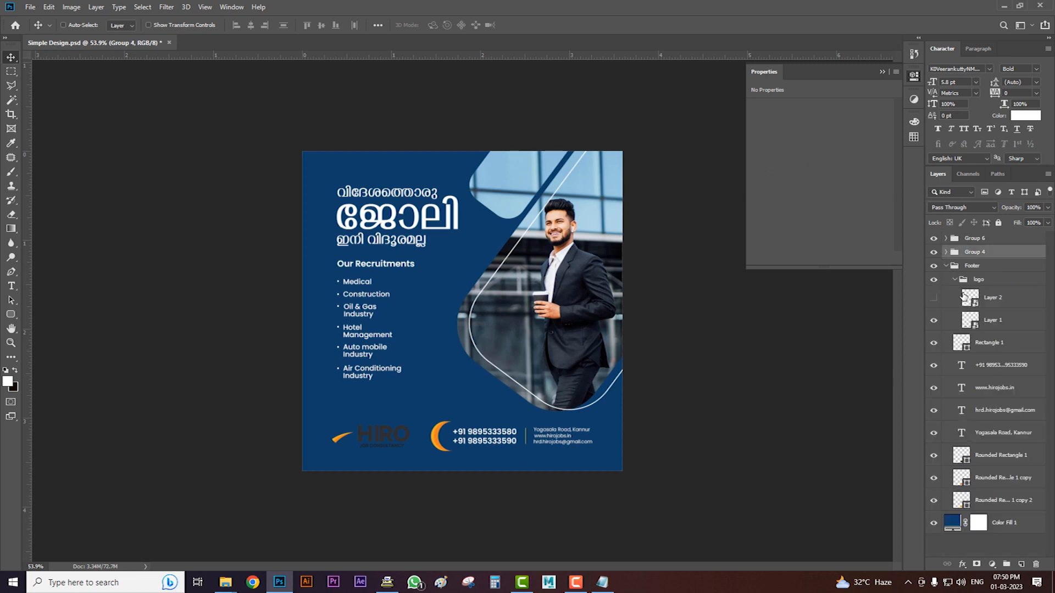
{"action": "left_click", "coordinate": [933, 320]}
{"action": "left_click", "coordinate": [933, 297]}
{"action": "left_click", "coordinate": [946, 265]}
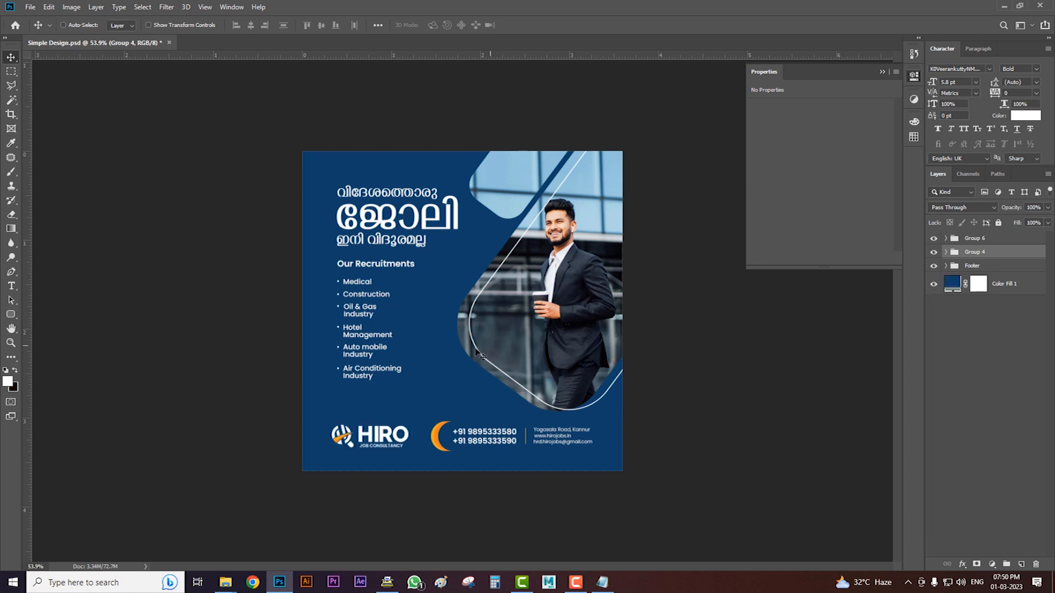
{"action": "scroll", "coordinate": [477, 354], "scroll_direction": "up", "scroll_amount": 1}
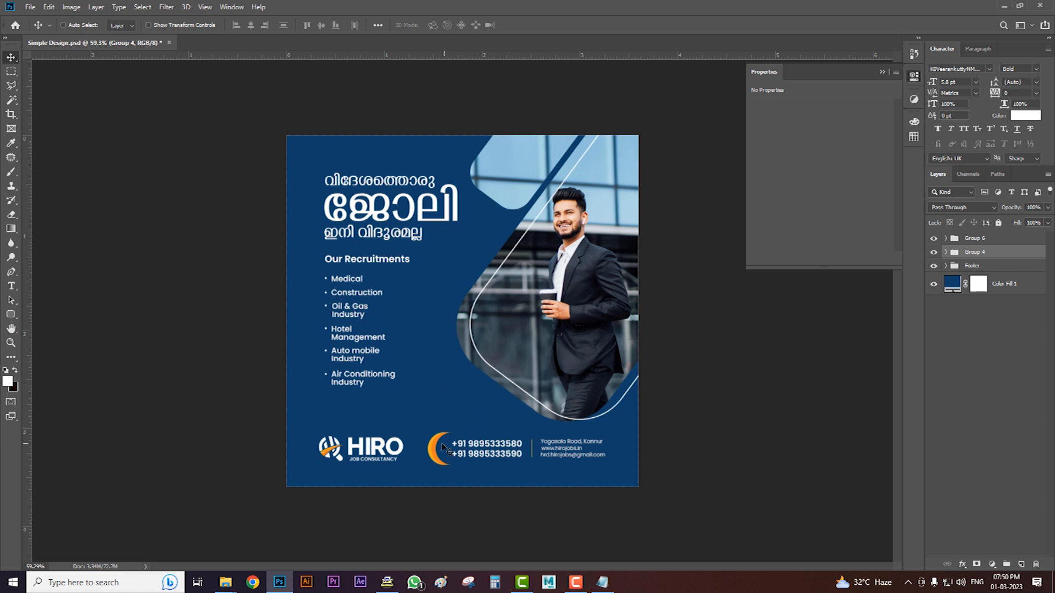
Change the fill of the rounded contact bar in the footer, Rounded Rectangle 1, to white.
{"action": "left_click", "coordinate": [945, 267]}
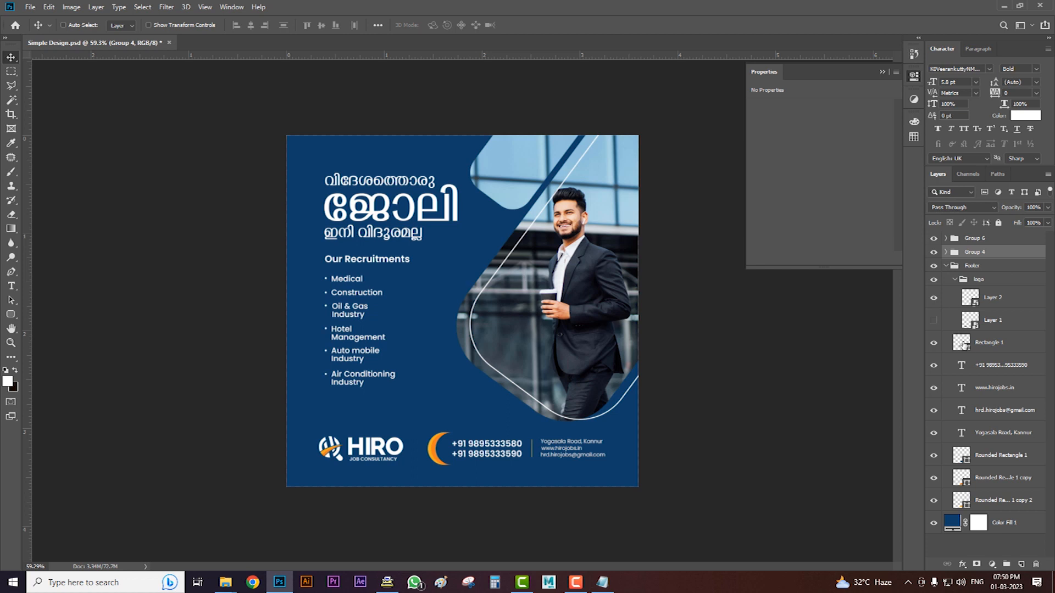
{"action": "left_click", "coordinate": [934, 344]}
{"action": "double_click", "coordinate": [967, 462]}
{"action": "left_click_drag", "start_coordinate": [725, 198], "coordinate": [654, 176]}
{"action": "left_click", "coordinate": [908, 174]}
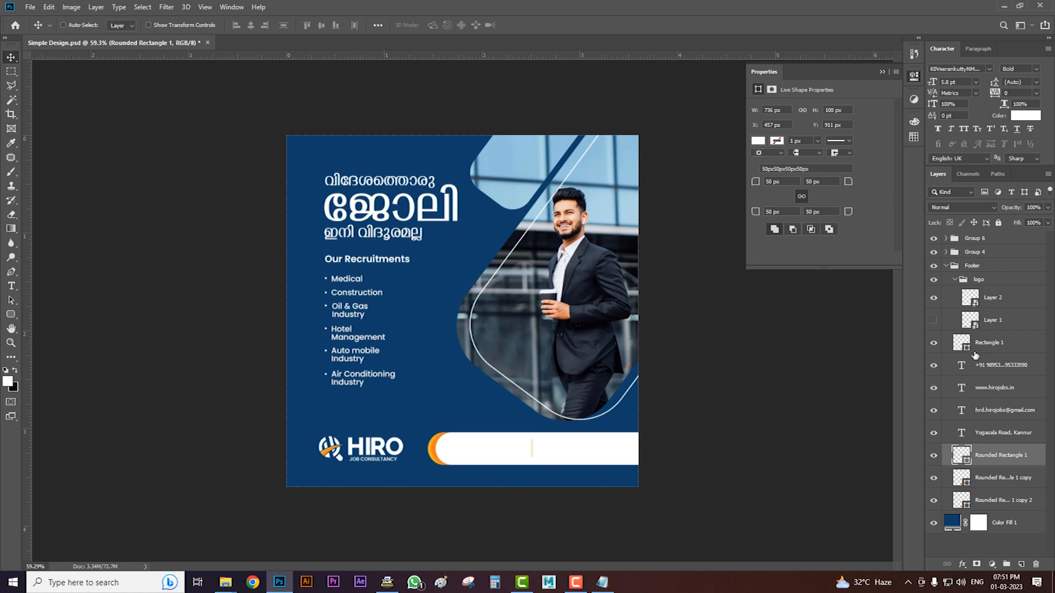
Recolor the footer's phone numbers, website, e-mail and address text to dark gray.
{"action": "left_click", "coordinate": [979, 367]}
{"action": "left_click", "coordinate": [983, 432], "text": "shift"}
{"action": "left_click", "coordinate": [829, 215]}
{"action": "left_click", "coordinate": [908, 173]}
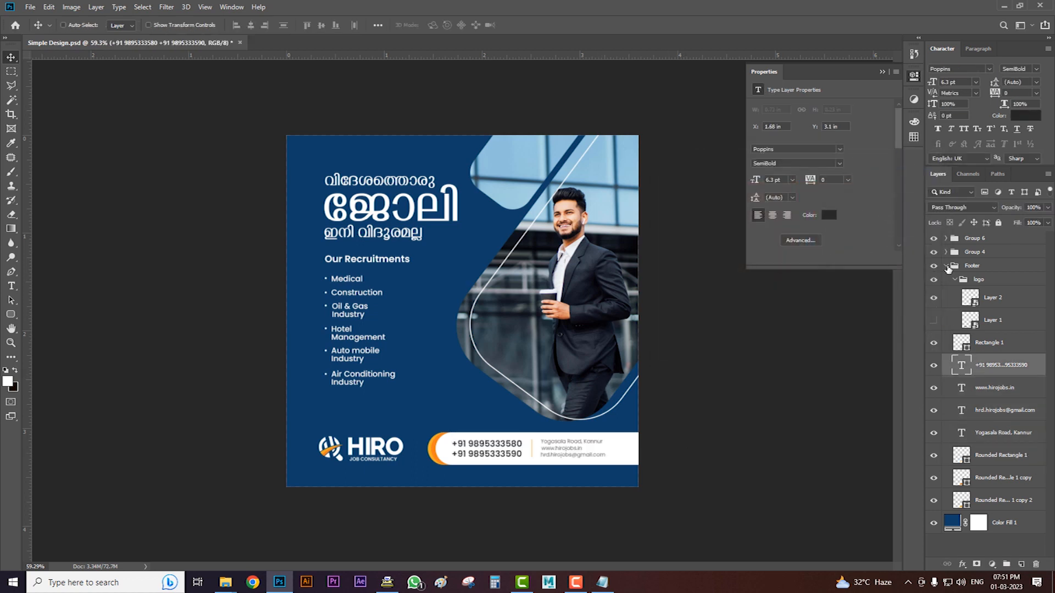
{"action": "left_click", "coordinate": [946, 266]}
{"action": "left_click", "coordinate": [933, 252]}
{"action": "left_click", "coordinate": [934, 252]}
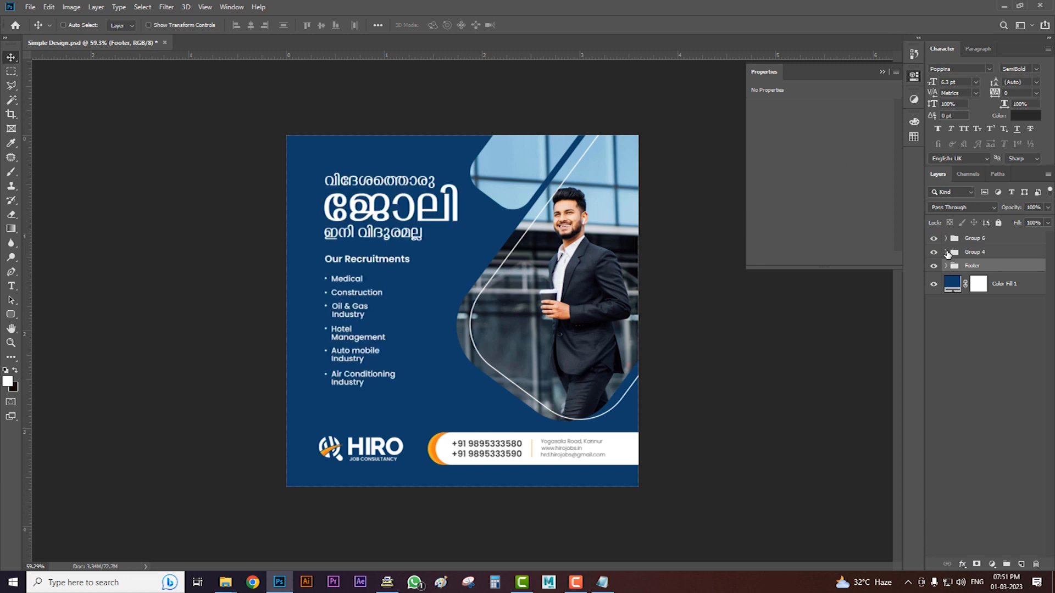
Recolor the large middle word of the Malayalam headline to an orange-yellow based on the footer's orange accent.
{"action": "left_click", "coordinate": [946, 253]}
{"action": "left_click", "coordinate": [995, 306]}
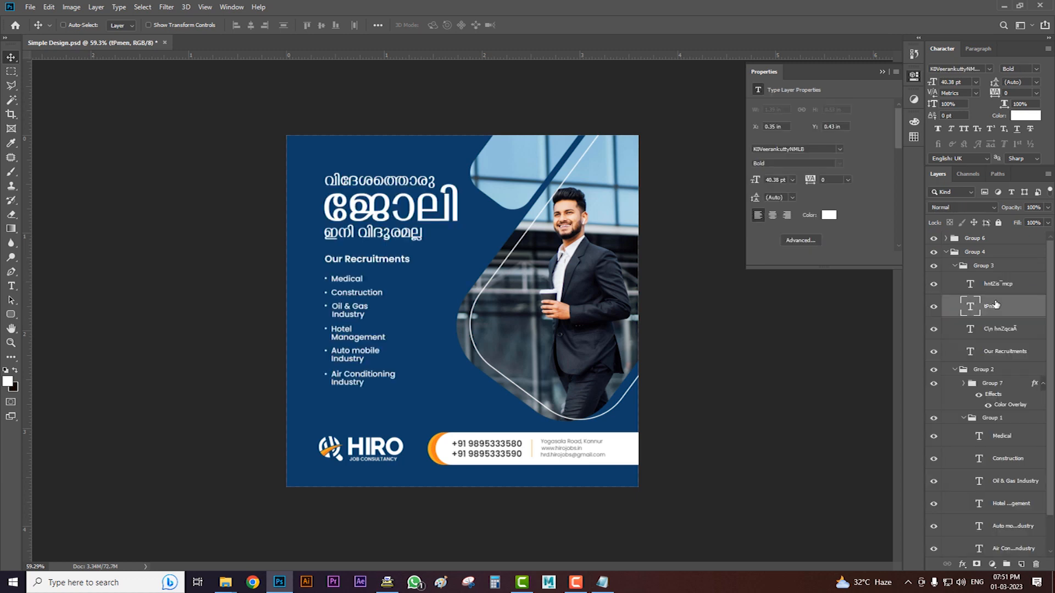
{"action": "left_click", "coordinate": [829, 215]}
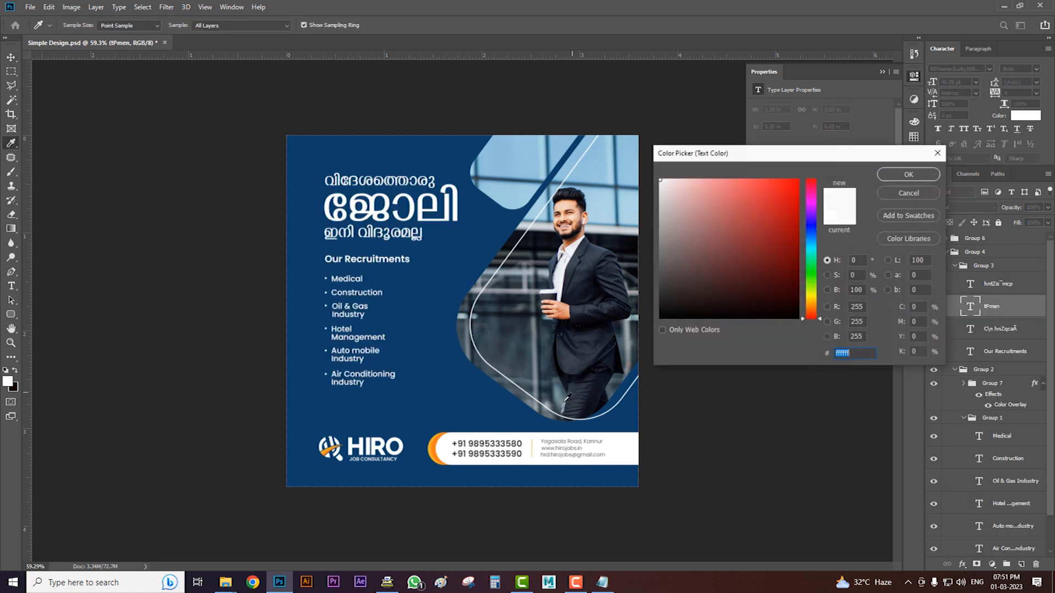
{"action": "left_click", "coordinate": [436, 438]}
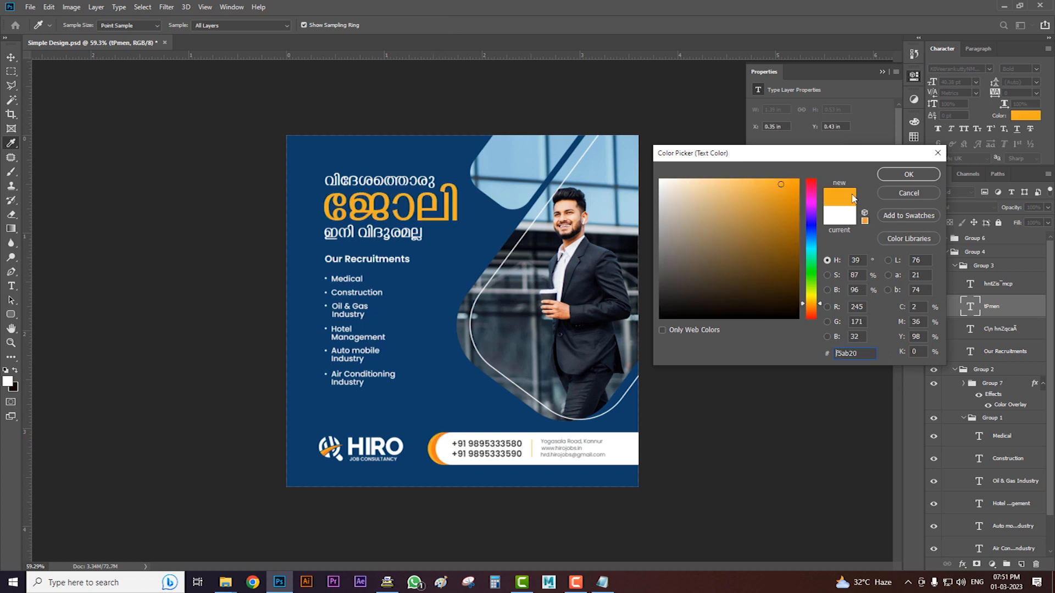
{"action": "left_click", "coordinate": [908, 174]}
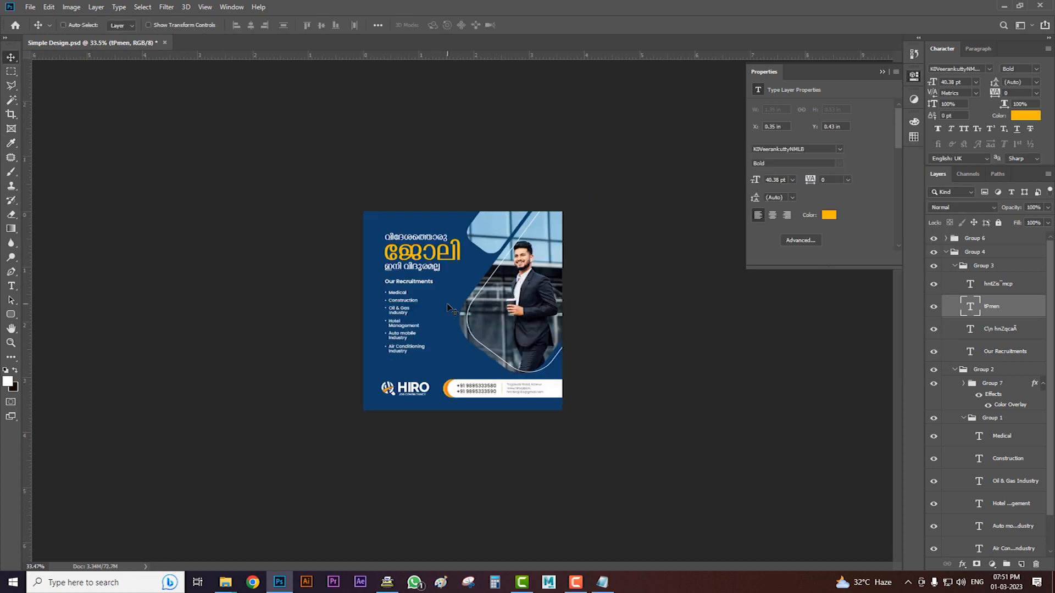
{"action": "key", "text": "ctrl+0"}
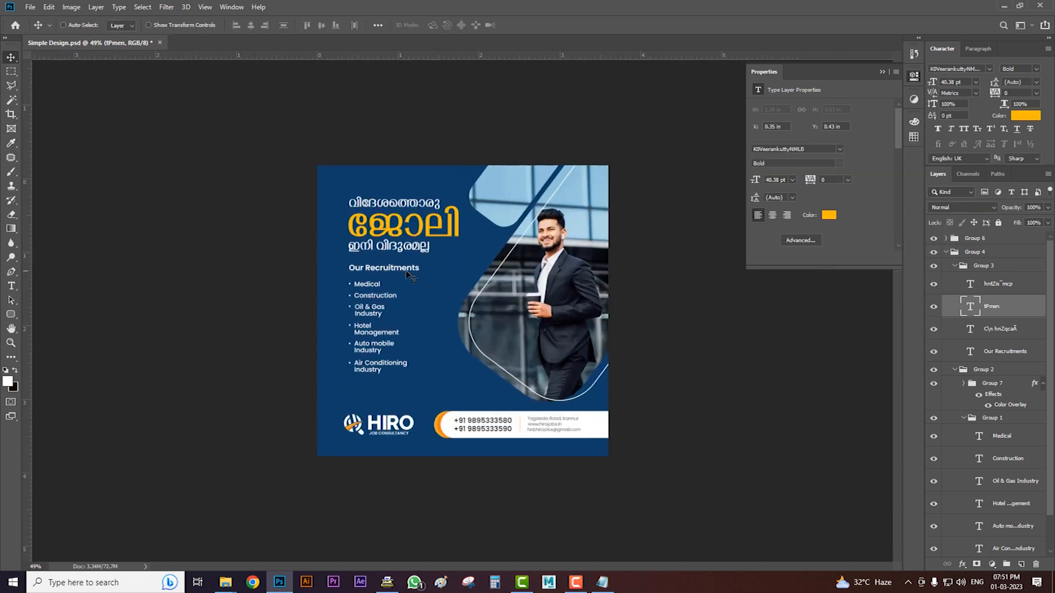
{"action": "left_click", "coordinate": [946, 252]}
Duplicate the businessman photo and place the copy unclipped between the Footer group and the background color fill.
{"action": "left_click", "coordinate": [1000, 285]}
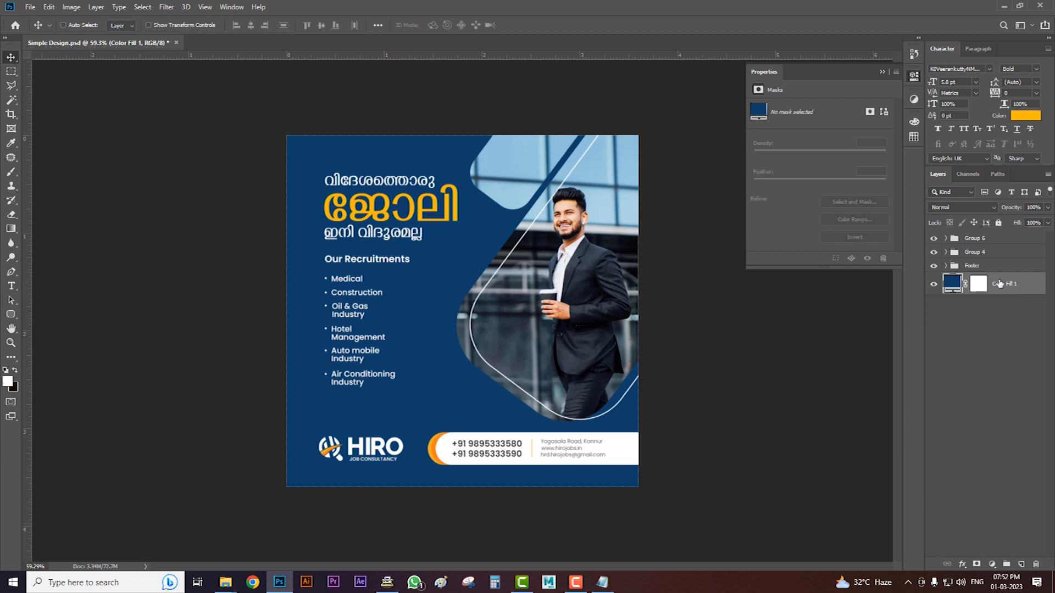
{"action": "left_click", "coordinate": [945, 266]}
{"action": "left_click", "coordinate": [946, 266]}
{"action": "left_click", "coordinate": [946, 252]}
{"action": "left_click", "coordinate": [946, 252]}
{"action": "left_click", "coordinate": [934, 238]}
{"action": "left_click", "coordinate": [934, 238]}
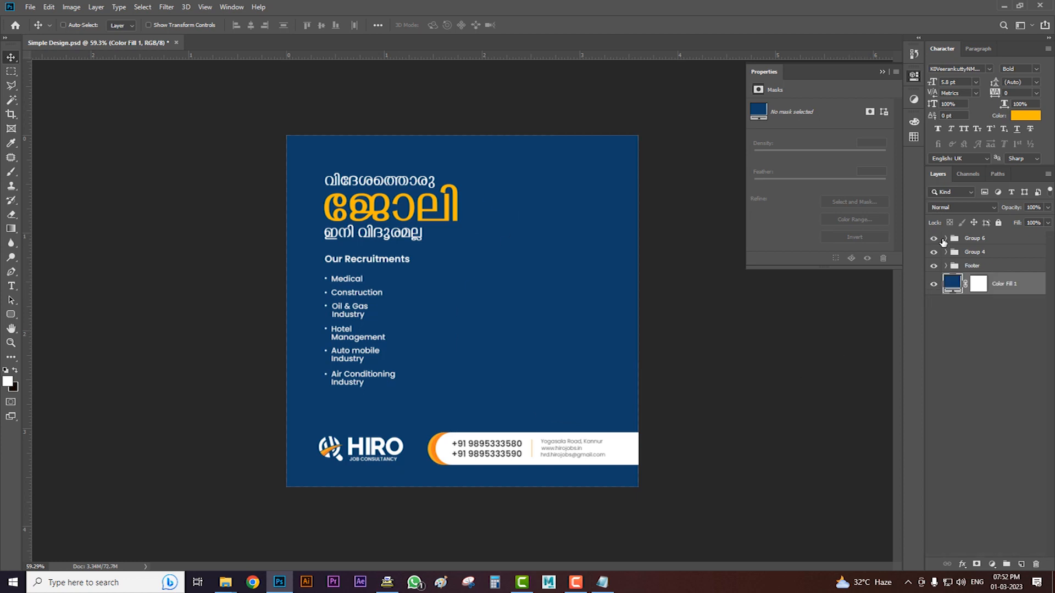
{"action": "left_click", "coordinate": [946, 238]}
{"action": "left_click", "coordinate": [985, 281]}
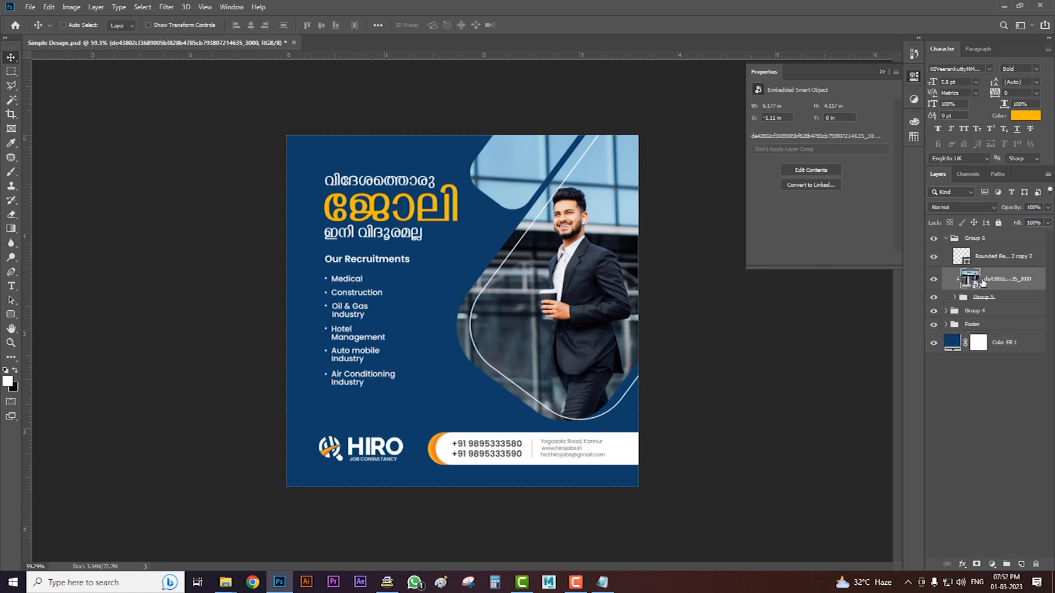
{"action": "key", "text": "ctrl+j"}
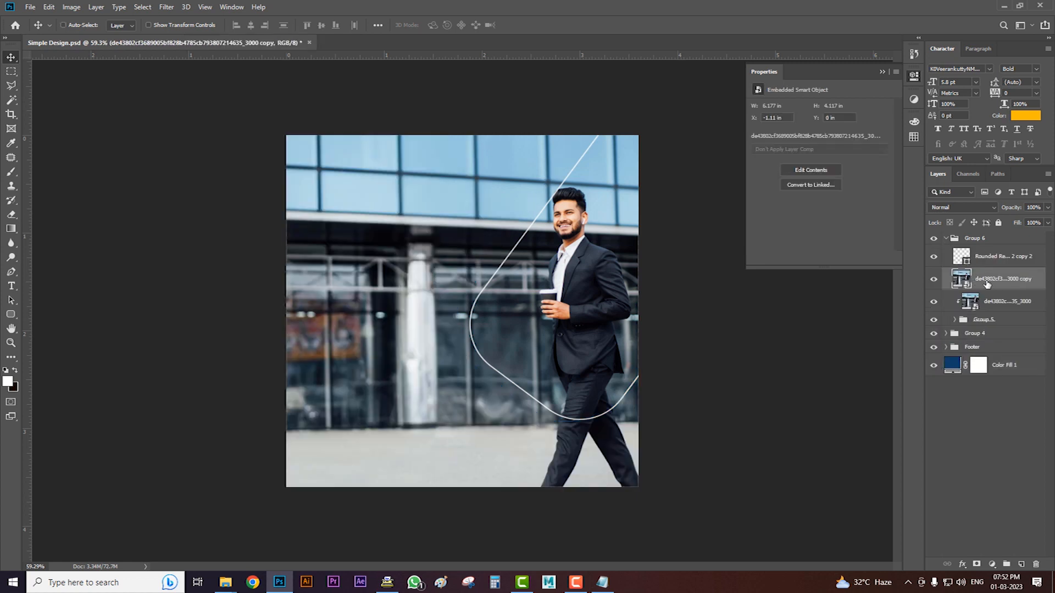
{"action": "left_click_drag", "start_coordinate": [983, 280], "coordinate": [985, 356]}
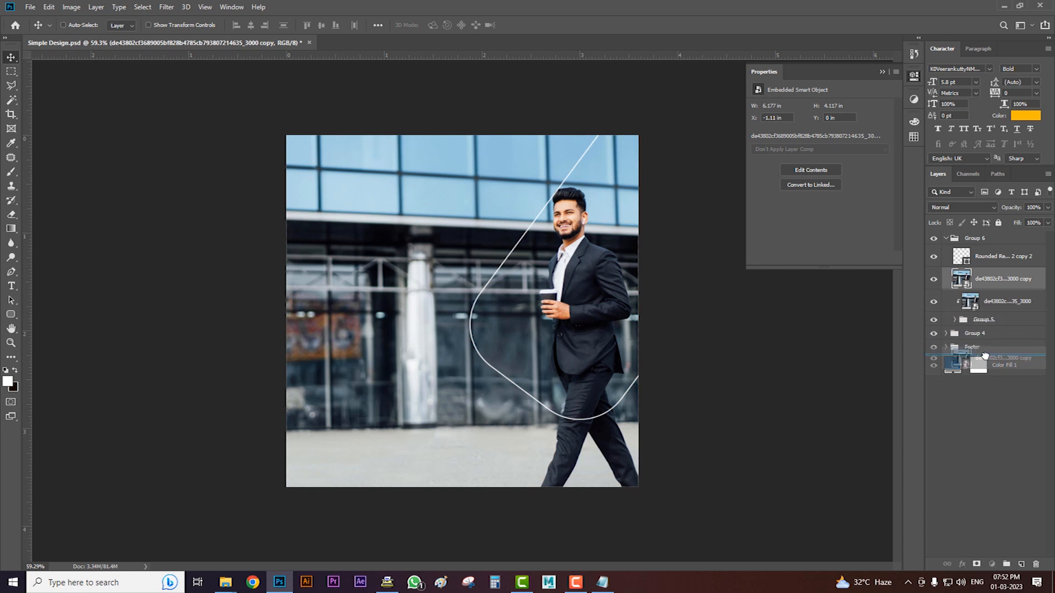
{"action": "left_click_drag", "start_coordinate": [985, 356], "coordinate": [976, 349]}
Enlarge the background photo copy to about 9.6 by 6.4 in and shift it left behind the text.
{"action": "left_click_drag", "start_coordinate": [587, 329], "coordinate": [476, 329]}
{"action": "key", "text": "ctrl+t"}
{"action": "scroll", "coordinate": [476, 328], "scroll_direction": "down", "scroll_amount": 2}
{"action": "left_click_drag", "start_coordinate": [605, 465], "coordinate": [874, 590]}
{"action": "left_click_drag", "start_coordinate": [709, 381], "coordinate": [544, 384]}
{"action": "key", "text": "Return"}
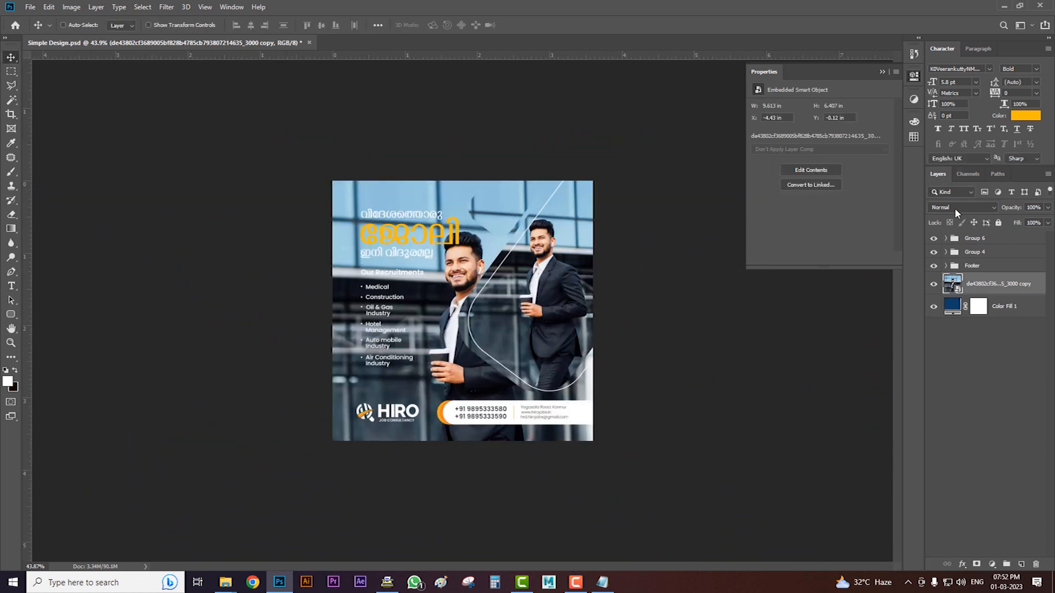
Set the blend mode of the background photo copy to Multiply.
{"action": "left_click", "coordinate": [952, 209]}
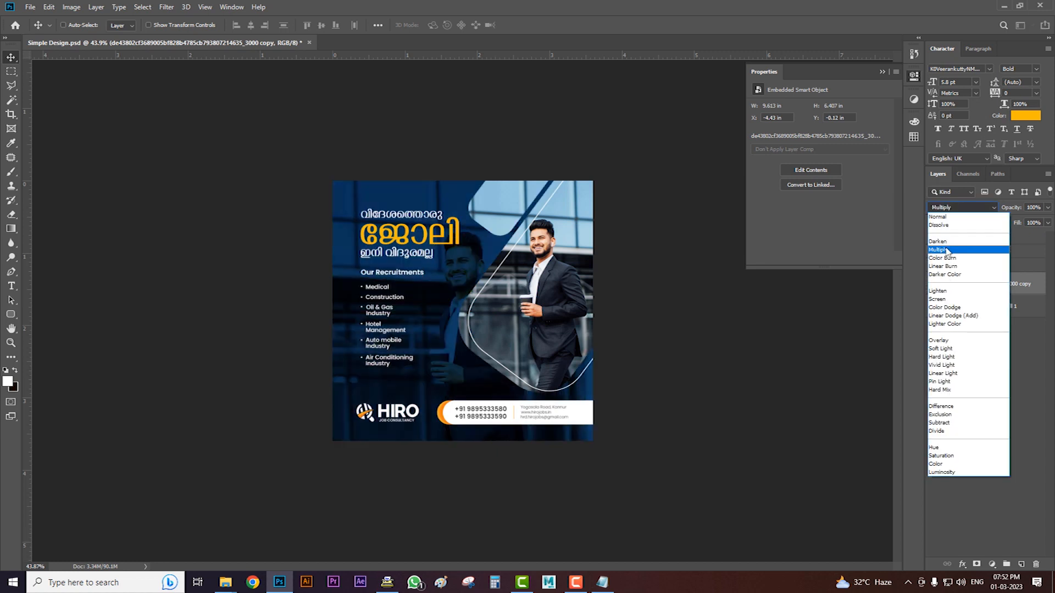
{"action": "left_click", "coordinate": [947, 250]}
{"action": "scroll", "coordinate": [417, 312], "scroll_direction": "up", "scroll_amount": 3}
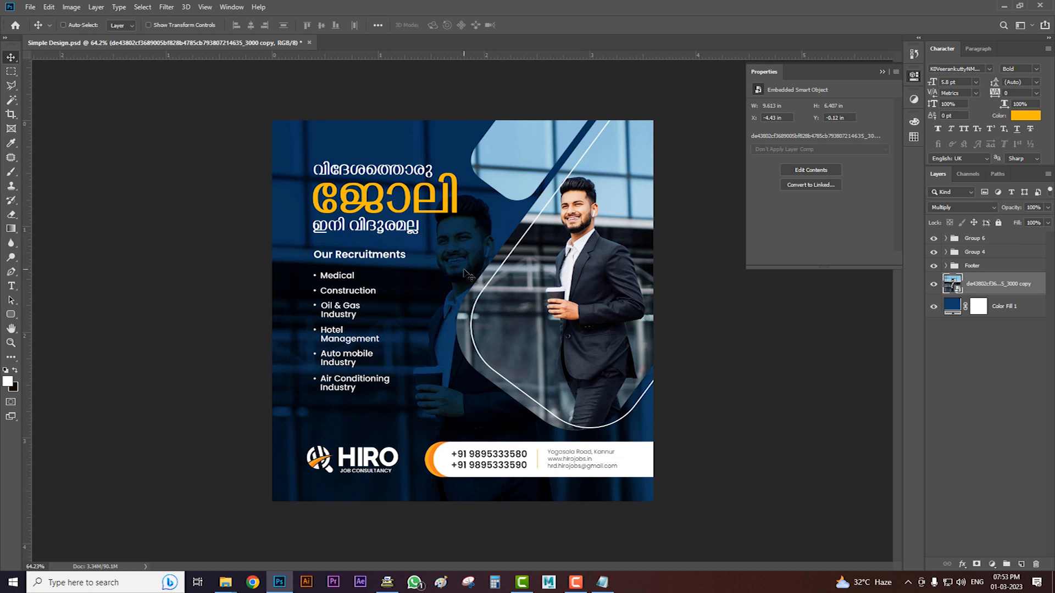
Flip the background photo copy horizontally and reposition it so the man stands behind the recruitment list.
{"action": "key", "text": "ctrl+t"}
{"action": "left_click_drag", "start_coordinate": [470, 277], "coordinate": [432, 286]}
{"action": "key", "text": "Return"}
Apply a moderate Gaussian Blur to the background photo copy, keeping the man's shape faintly recognizable.
{"action": "left_click", "coordinate": [166, 7]}
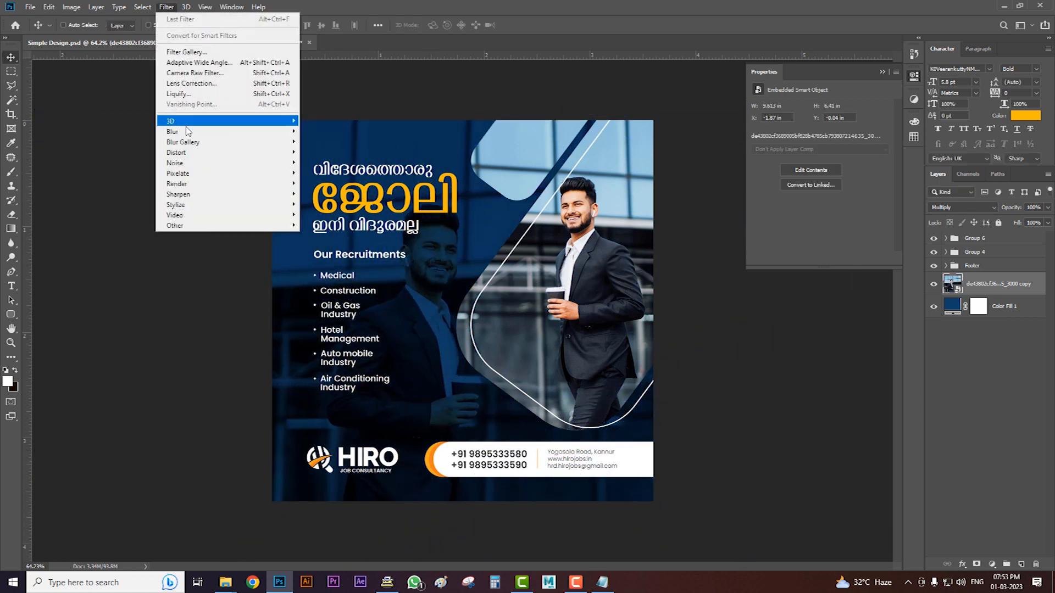
{"action": "mouse_move", "coordinate": [181, 132]}
{"action": "left_click", "coordinate": [324, 173]}
{"action": "left_click_drag", "start_coordinate": [713, 314], "coordinate": [664, 313]}
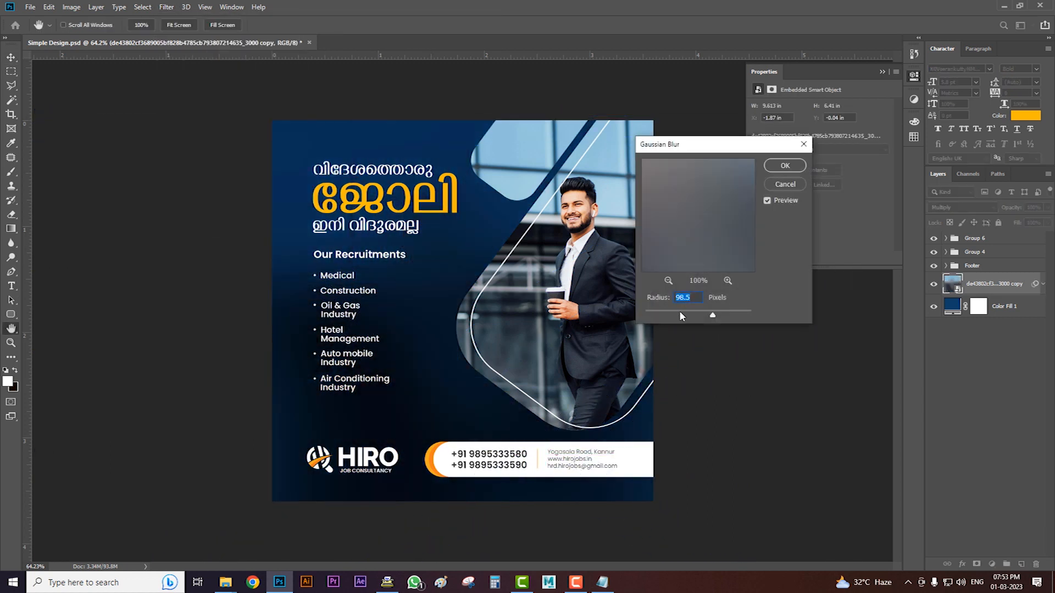
{"action": "left_click", "coordinate": [785, 166]}
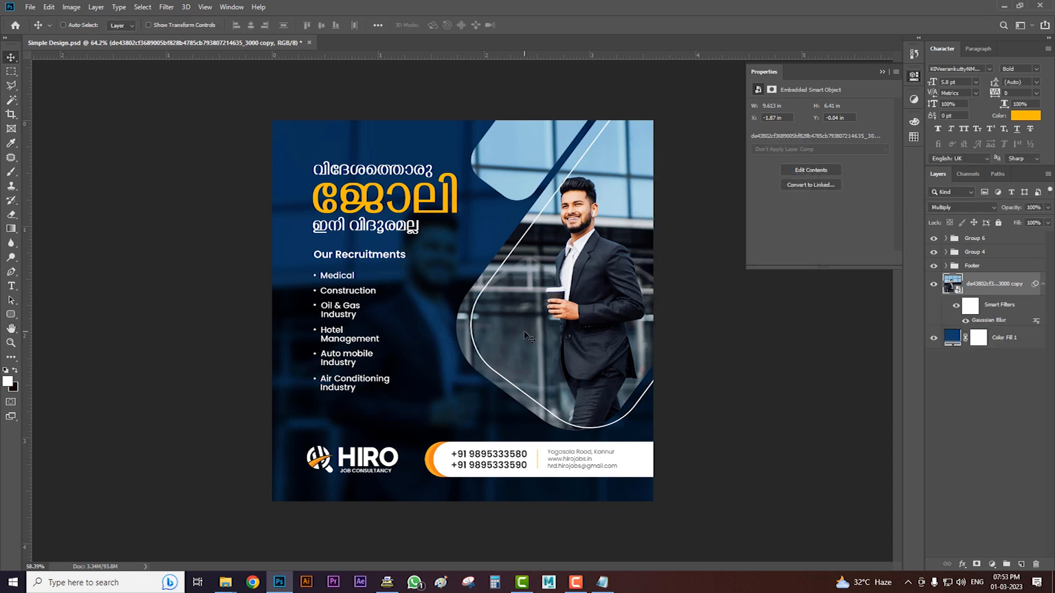
{"action": "scroll", "coordinate": [536, 329], "scroll_direction": "down", "scroll_amount": 2}
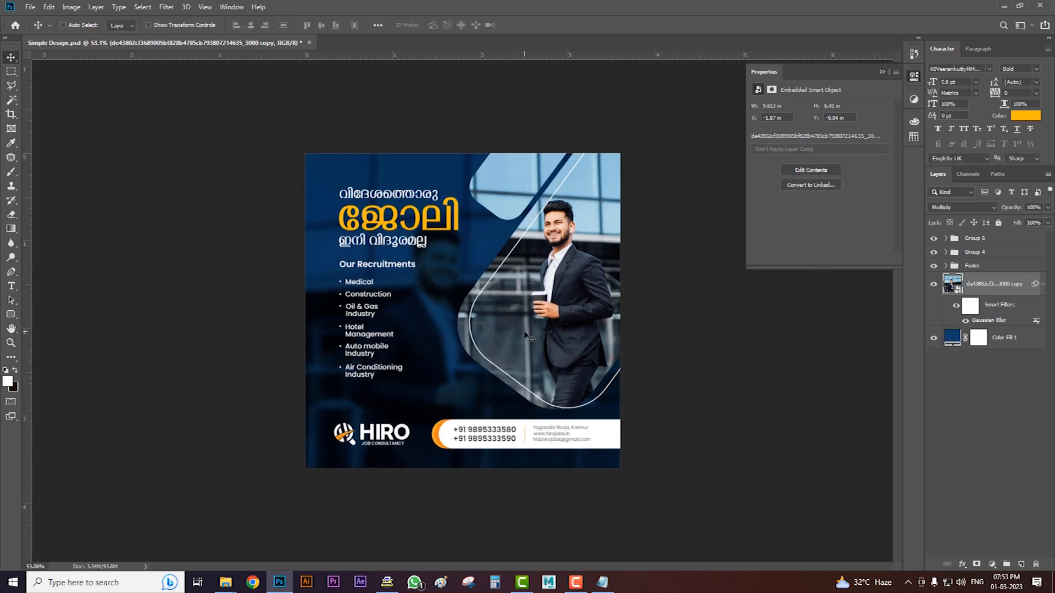